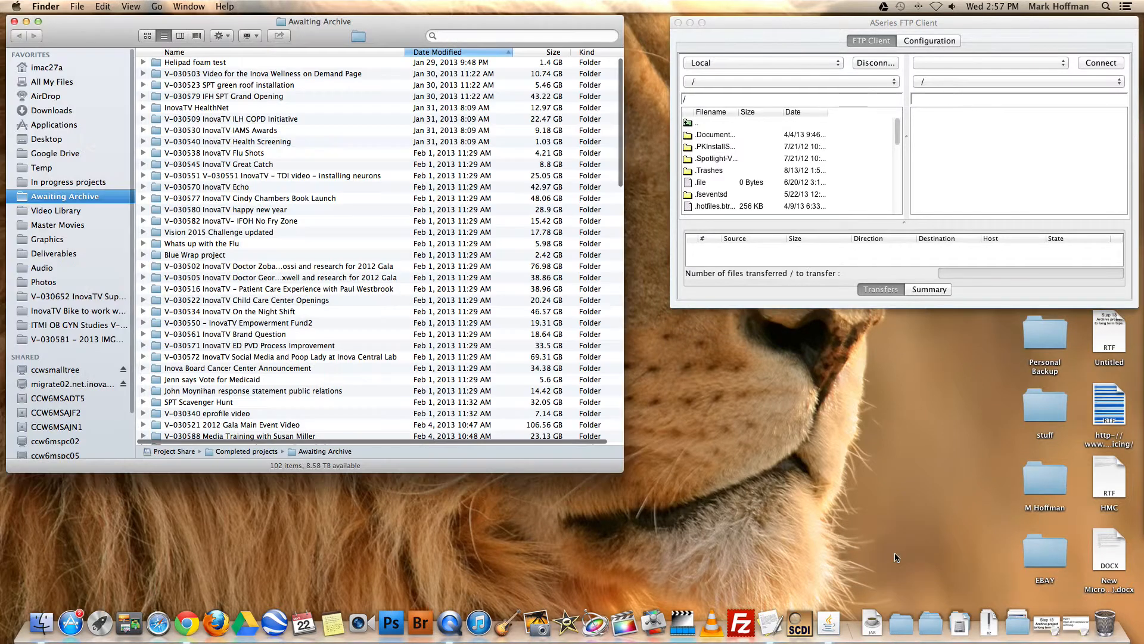
# Open the Archived projects directory folder and make the Awaiting Archive window wider and shorter
pyautogui.click(902, 634)
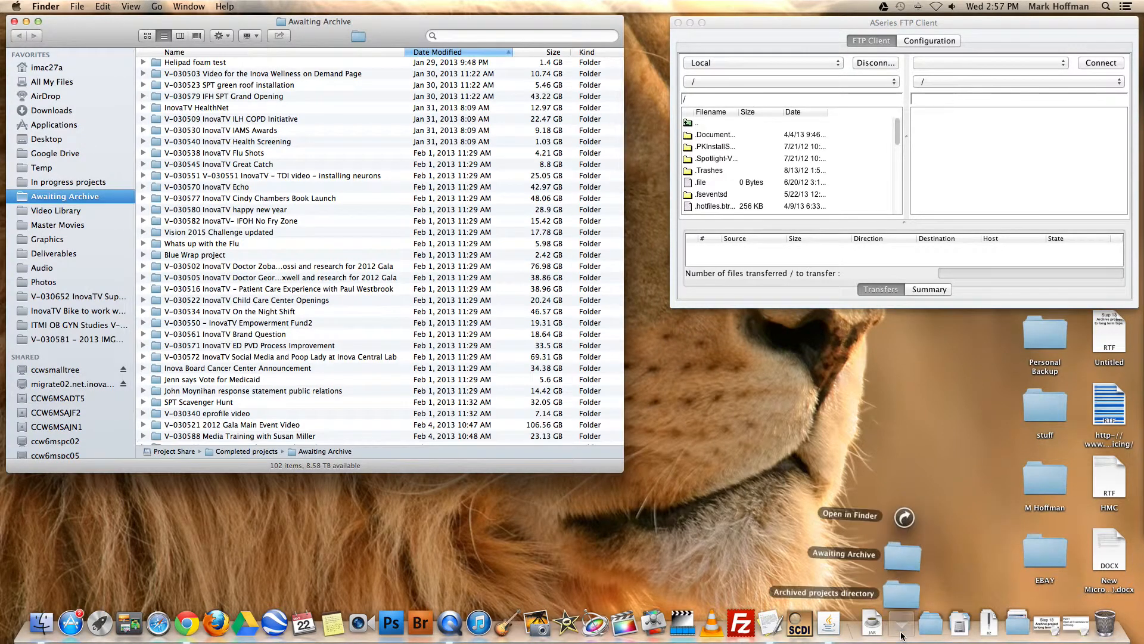
pyautogui.click(900, 593)
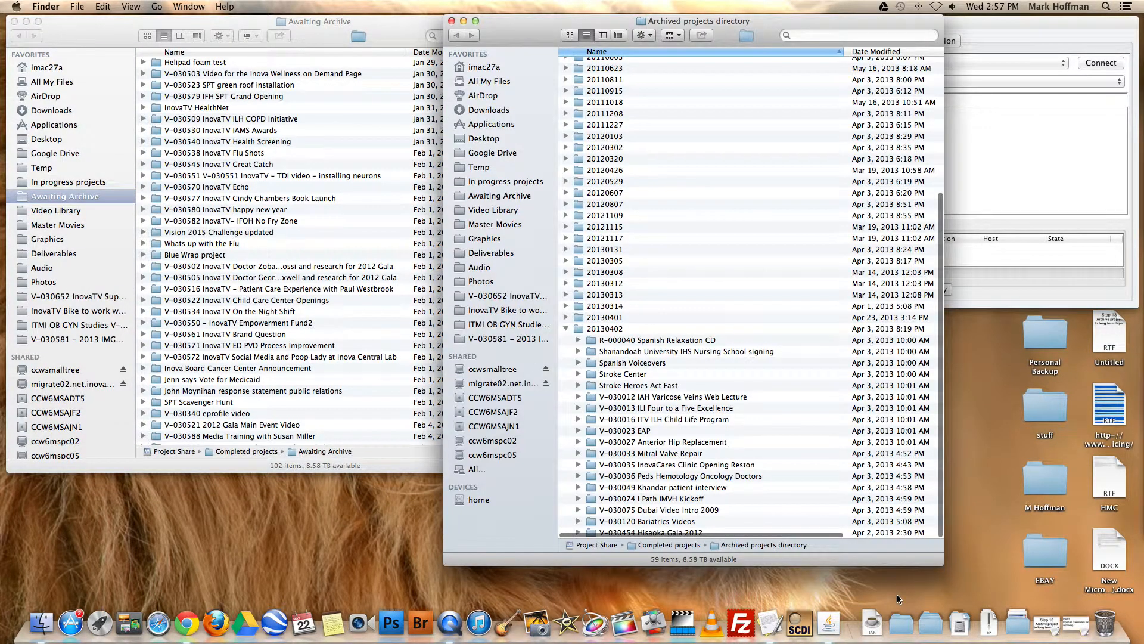
pyautogui.click(392, 33)
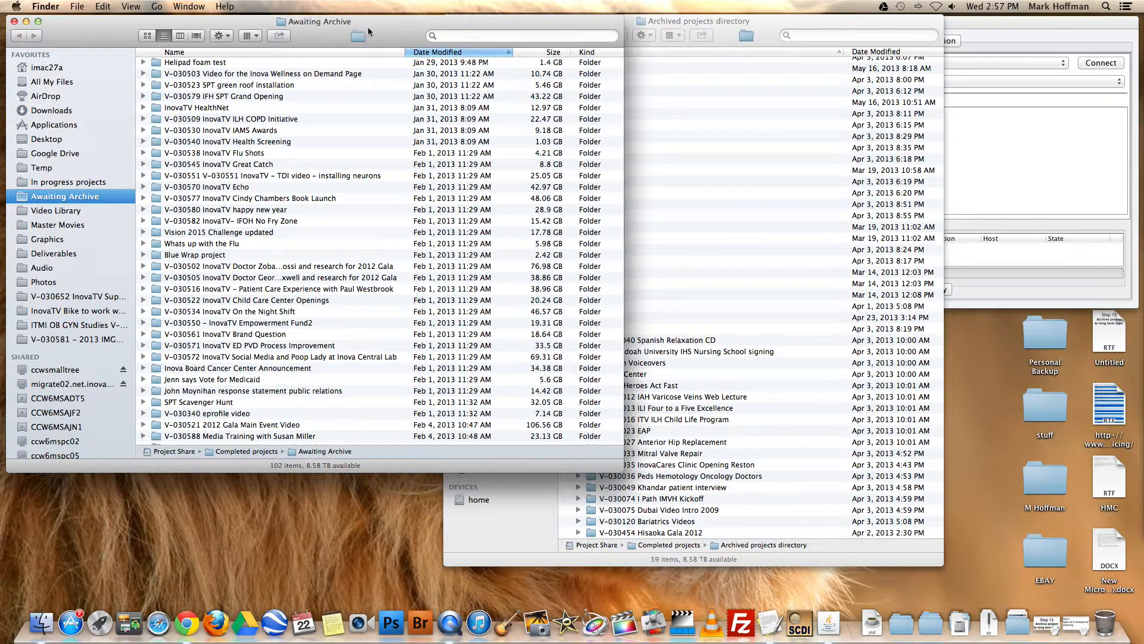
pyautogui.moveTo(621, 446); pyautogui.dragTo(786, 329)
# Resize the Archived projects directory window and place it directly below the Awaiting Archive window, aligned and clear of the FTP client window
pyautogui.click(852, 27)
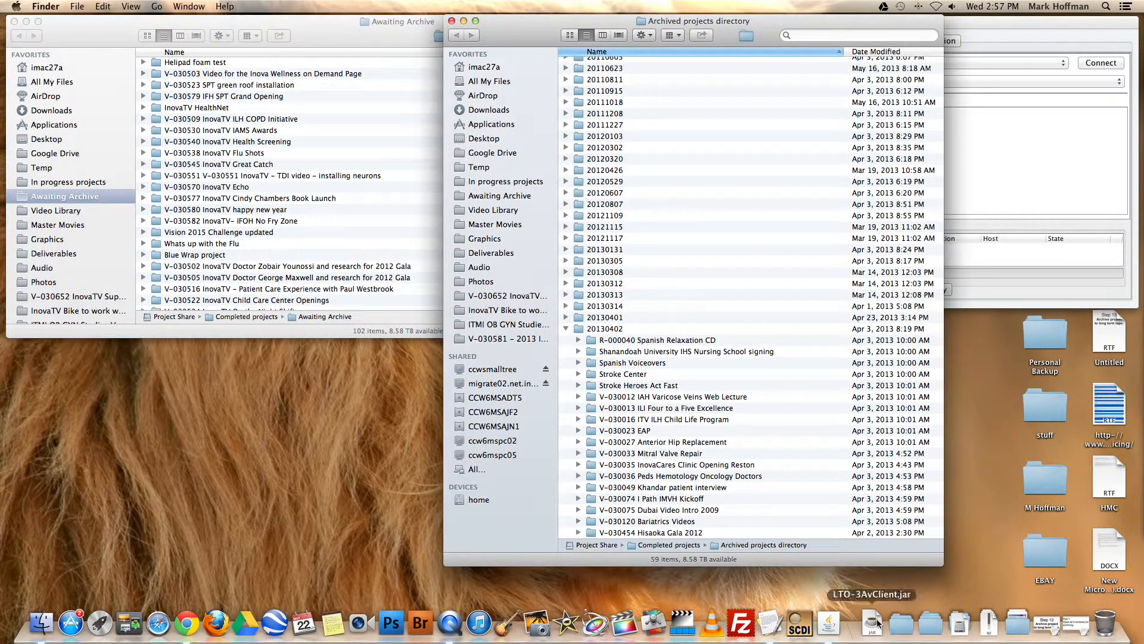
pyautogui.moveTo(943, 564); pyautogui.dragTo(1143, 443)
pyautogui.moveTo(873, 25); pyautogui.dragTo(440, 343)
pyautogui.moveTo(705, 601)
pyautogui.mouseDown()
pyautogui.moveTo(767, 601)
pyautogui.moveTo(716, 601)
pyautogui.mouseUp()
pyautogui.click(782, 335)
pyautogui.moveTo(783, 335); pyautogui.dragTo(666, 334)
pyautogui.click(669, 351)
pyautogui.moveTo(717, 603); pyautogui.dragTo(665, 603)
pyautogui.scroll(-15, 402, 263)
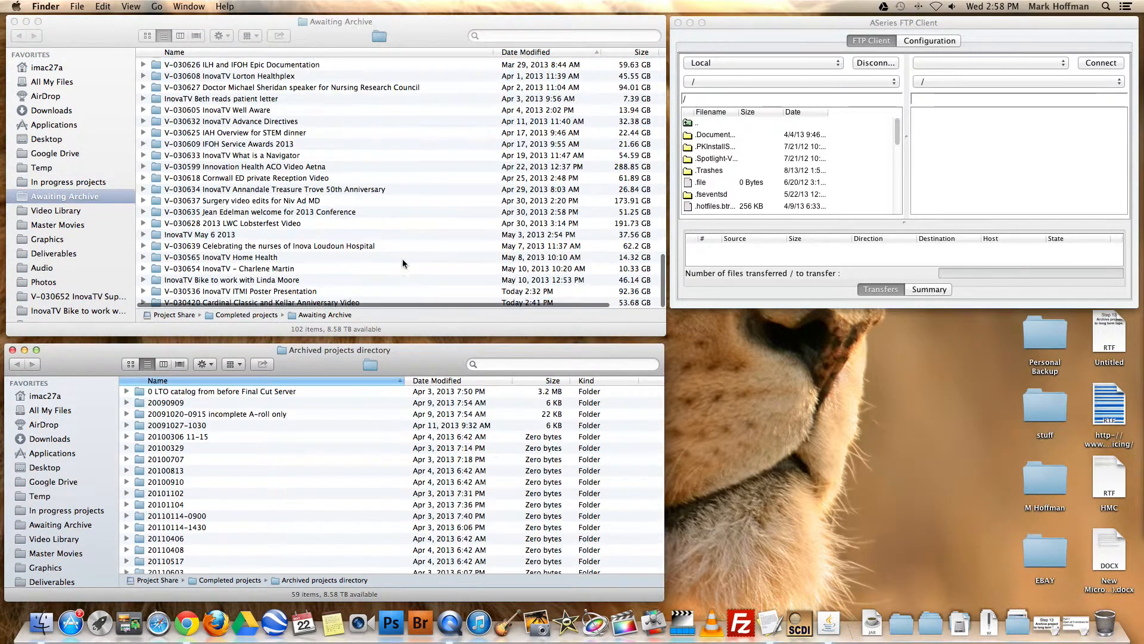
pyautogui.click(433, 22)
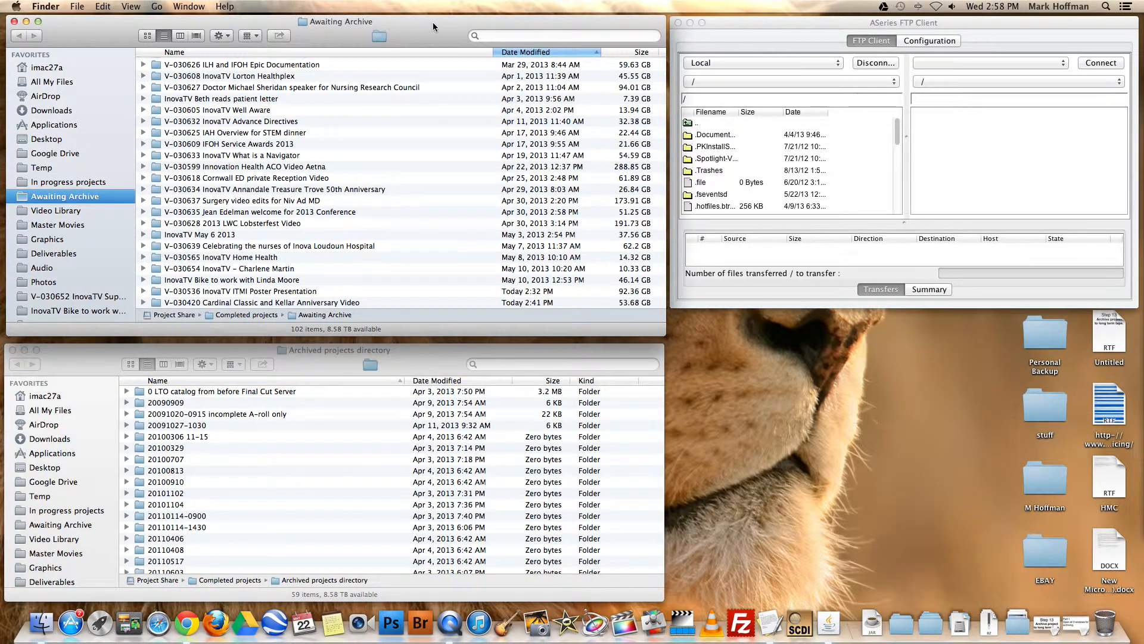
pyautogui.click(420, 357)
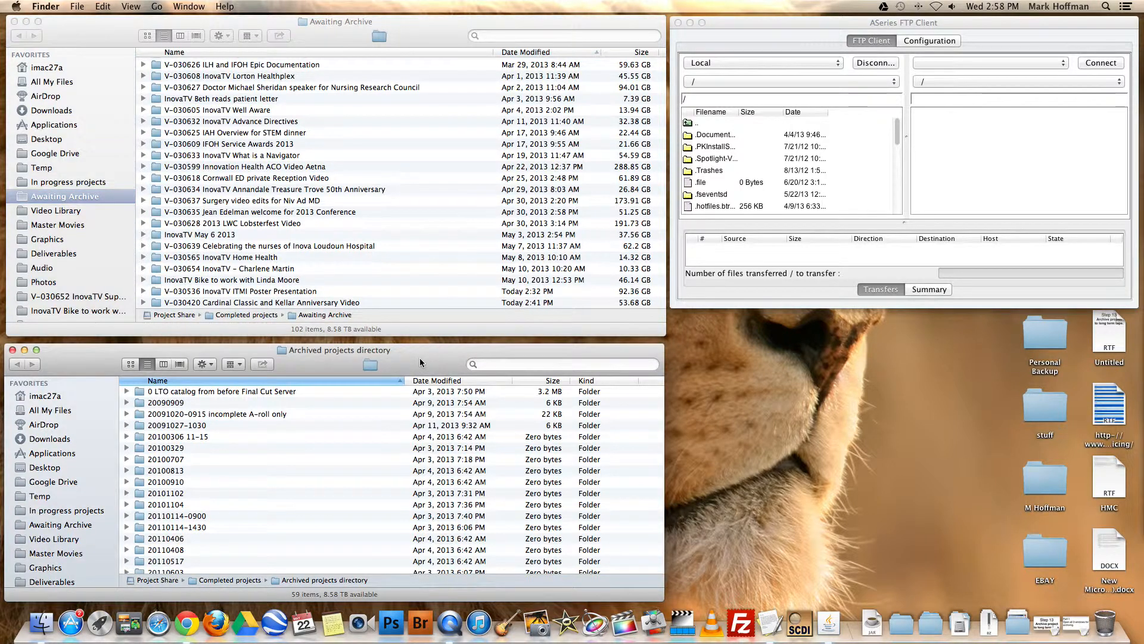
pyautogui.moveTo(420, 358); pyautogui.dragTo(423, 357)
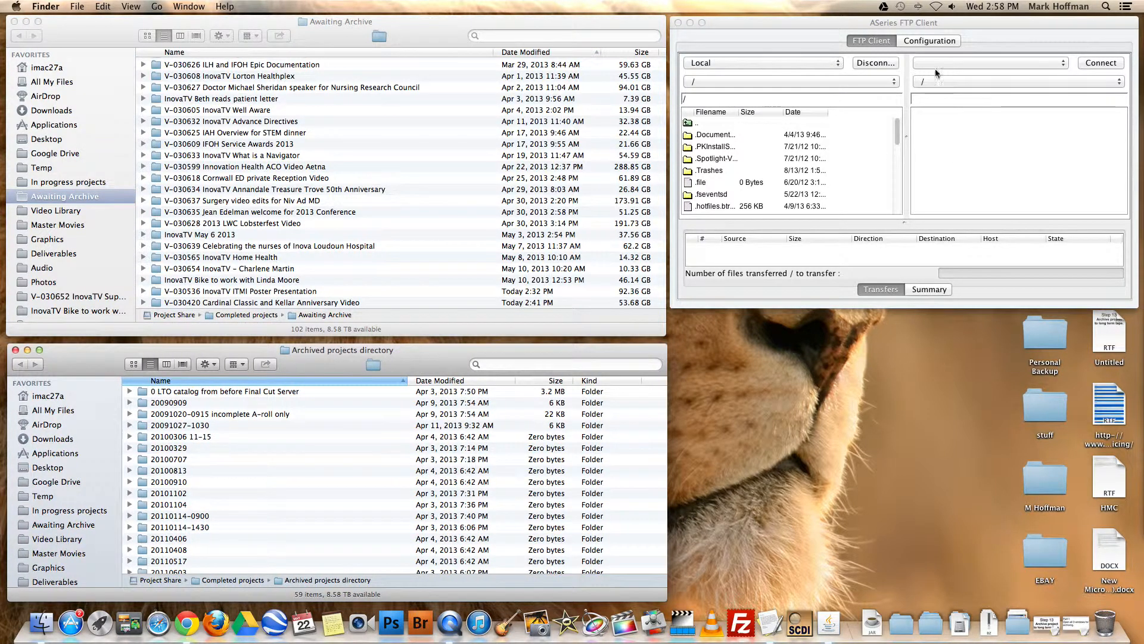
# Examine the oldest project folders at the start of the Awaiting Archive list
pyautogui.click(871, 23)
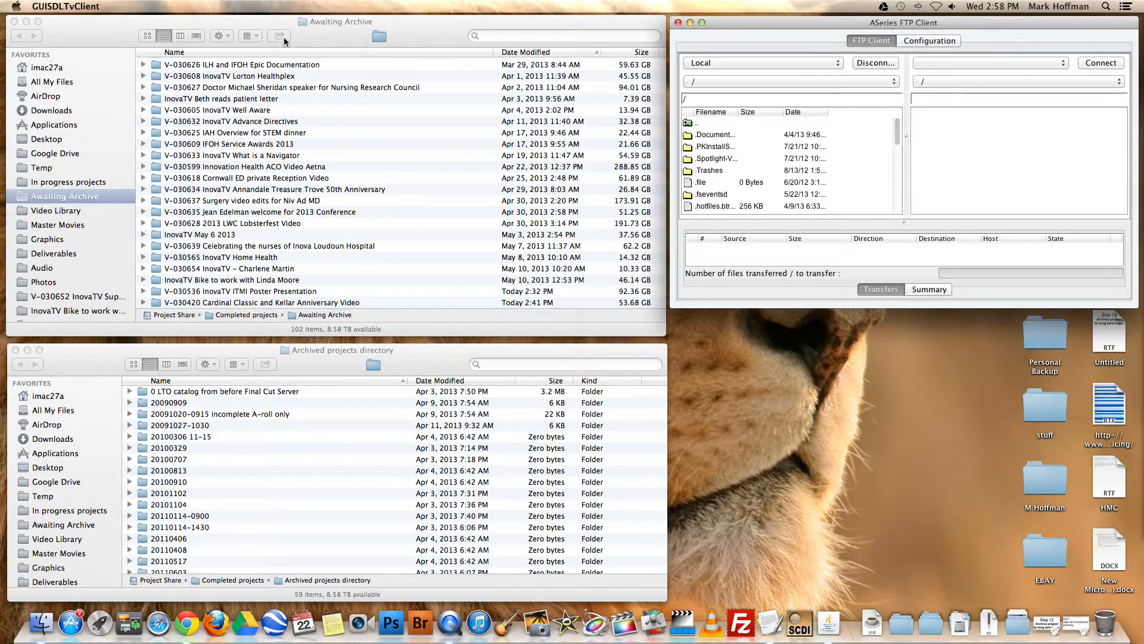
pyautogui.click(480, 23)
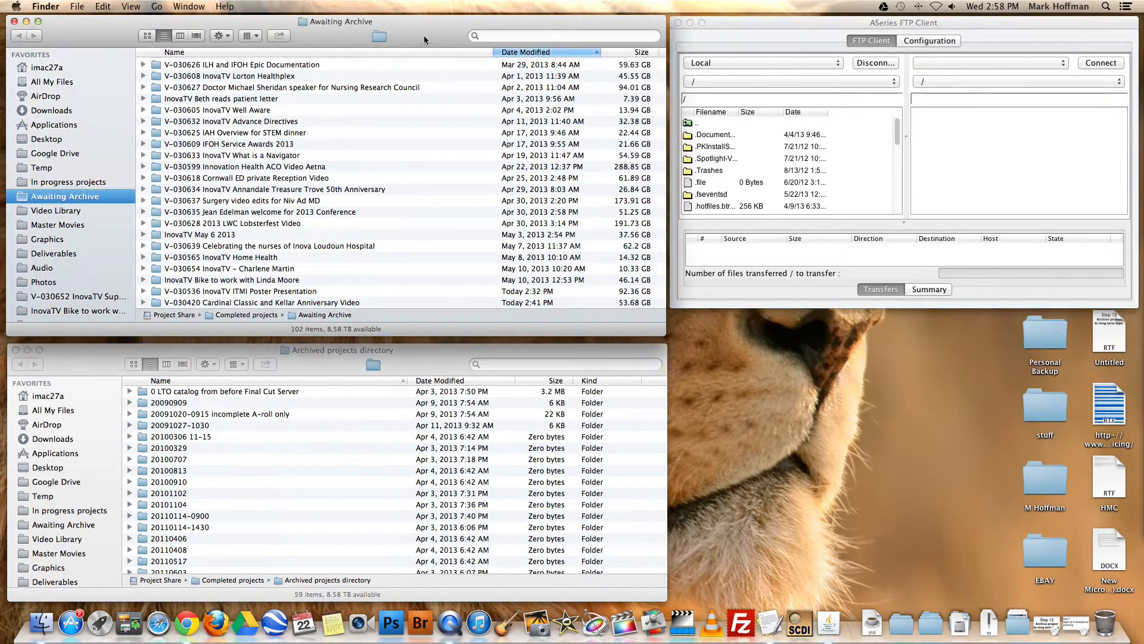
pyautogui.scroll(10, 207, 174)
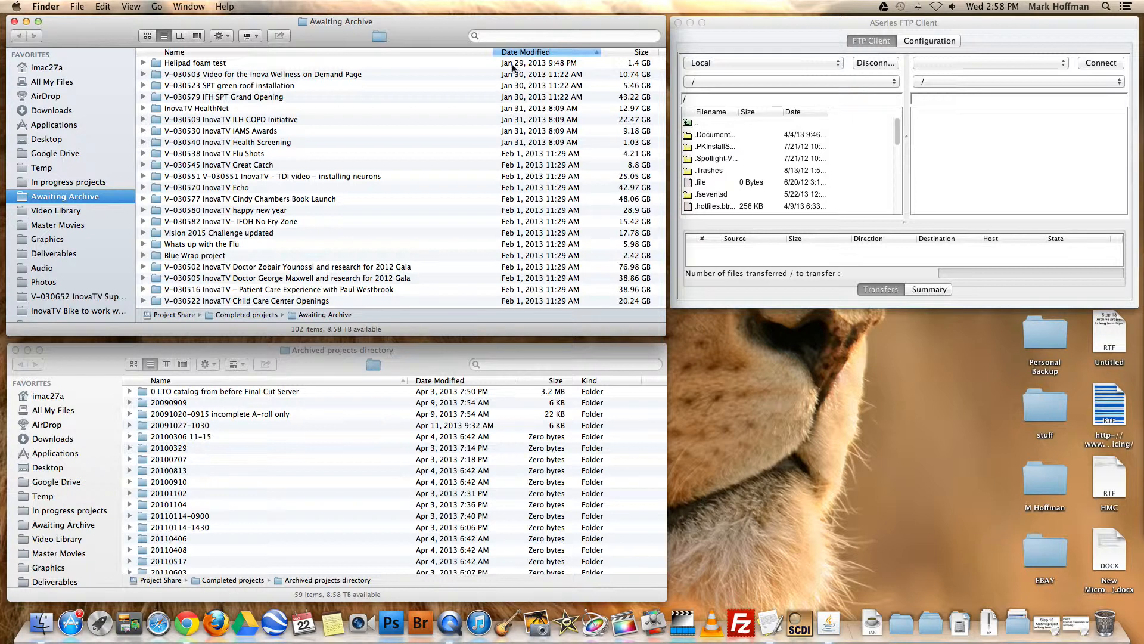
pyautogui.click(508, 67)
pyautogui.press('Down')
pyautogui.press('Down')
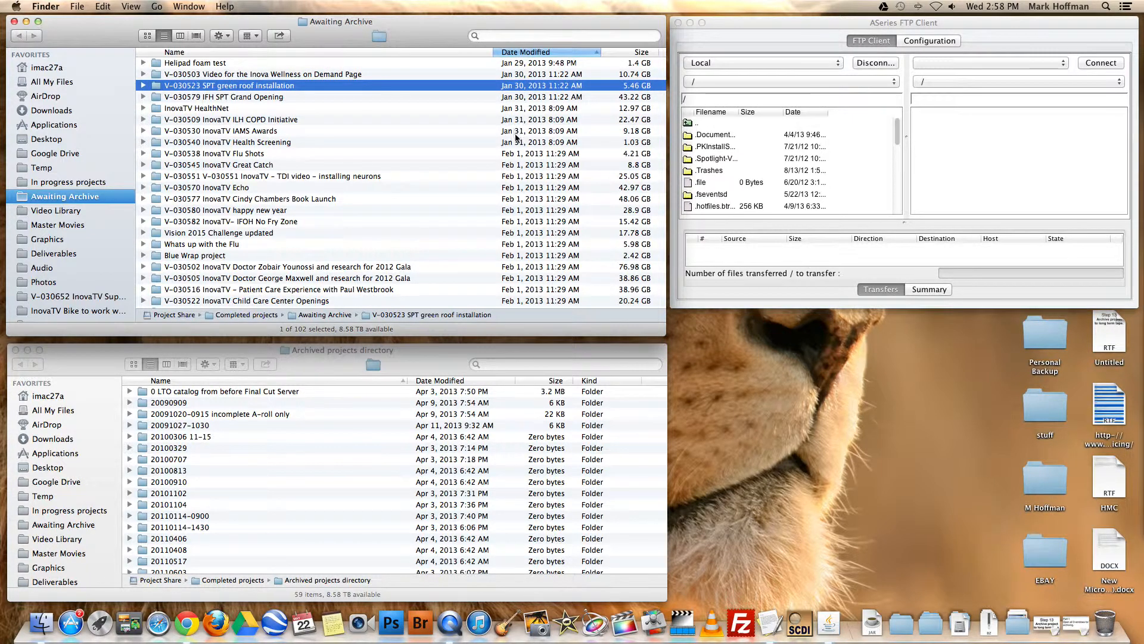
# Narrow the Name column of the Awaiting Archive list to make room for Kind, and view which columns can be shown
pyautogui.moveTo(492, 52); pyautogui.dragTo(466, 54)
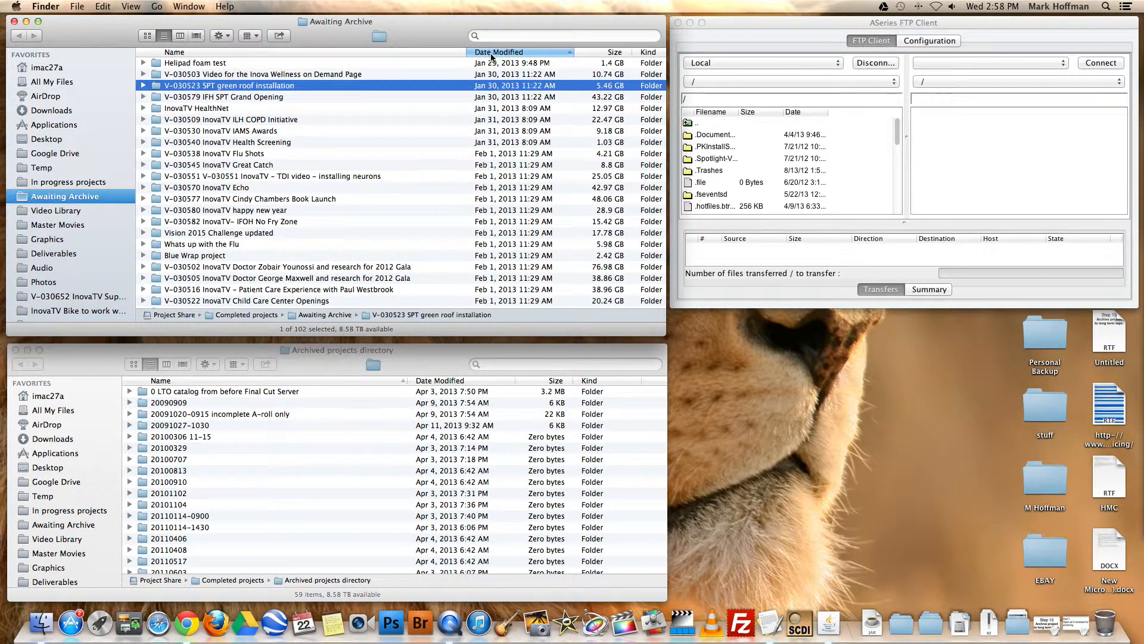
pyautogui.rightClick(492, 54)
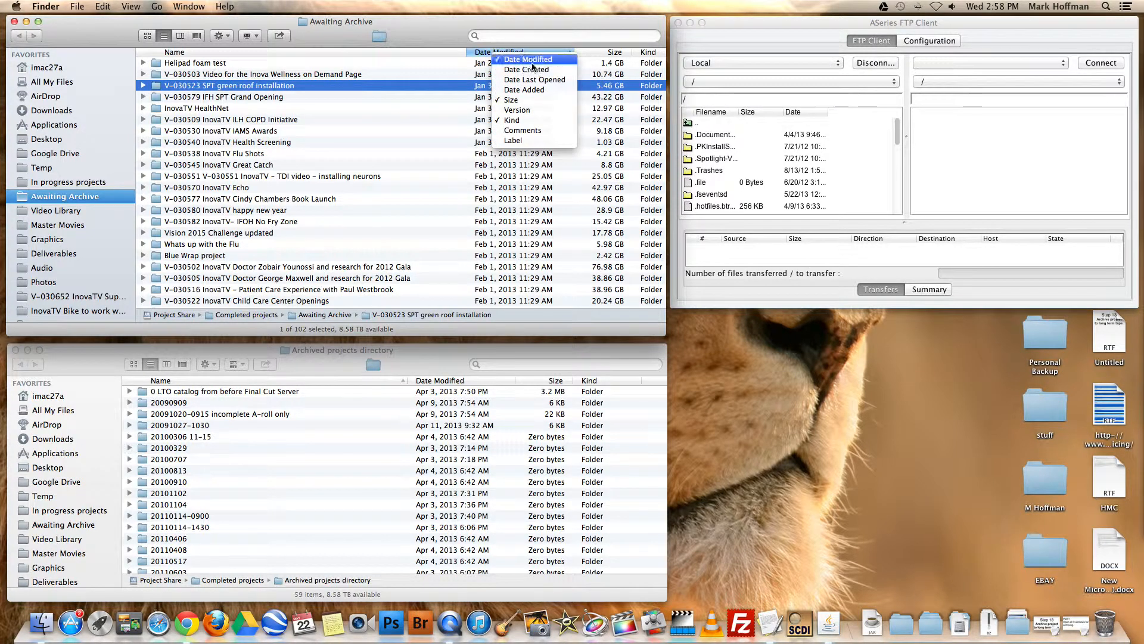
pyautogui.click(608, 55)
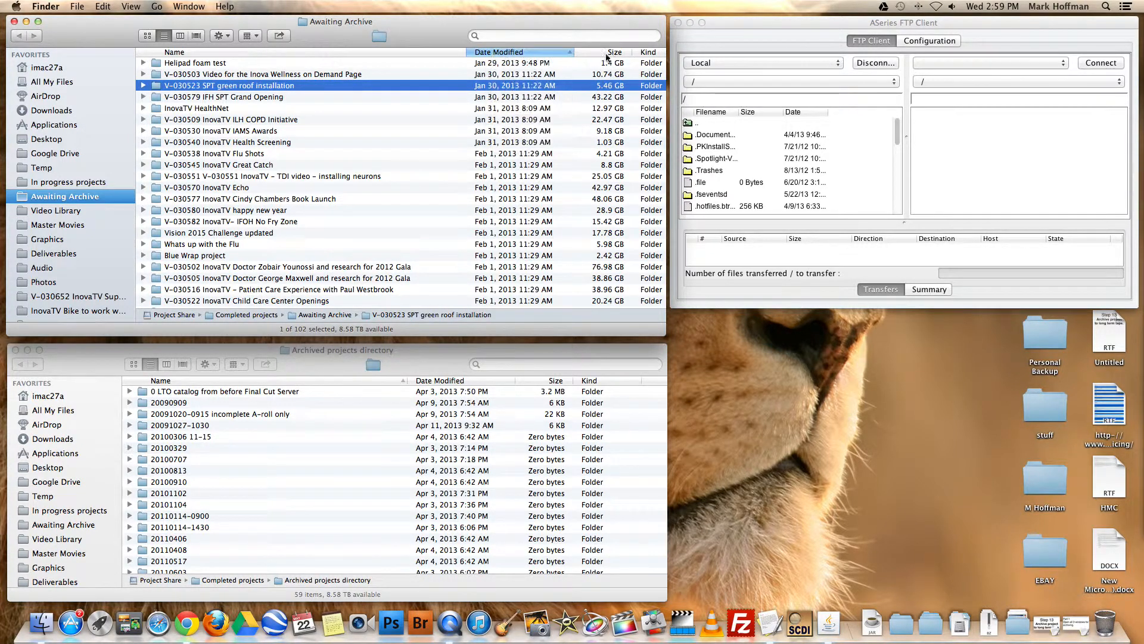
pyautogui.rightClick(607, 52)
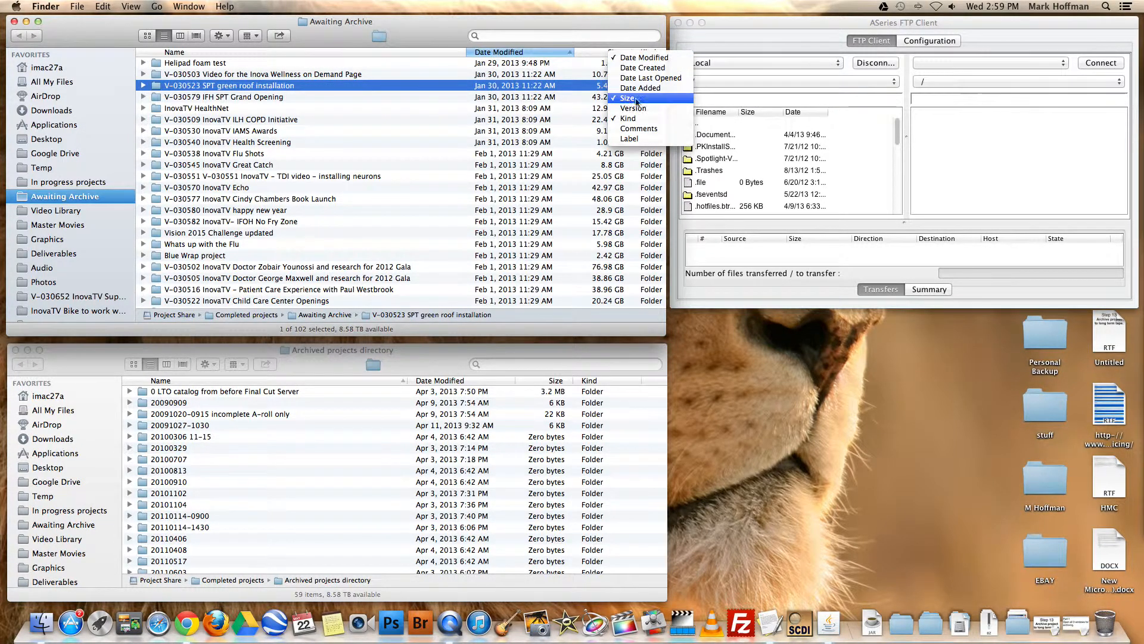
pyautogui.click(597, 53)
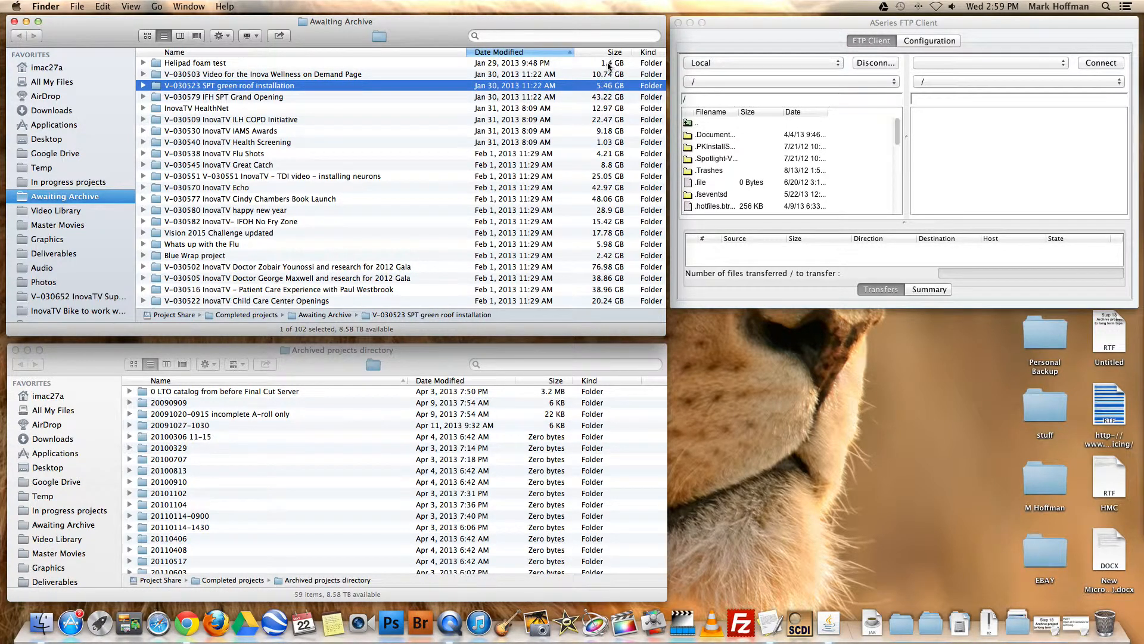
# Turn Calculate all sizes off and back on in the Awaiting Archive view options, and close the options
pyautogui.click(225, 39)
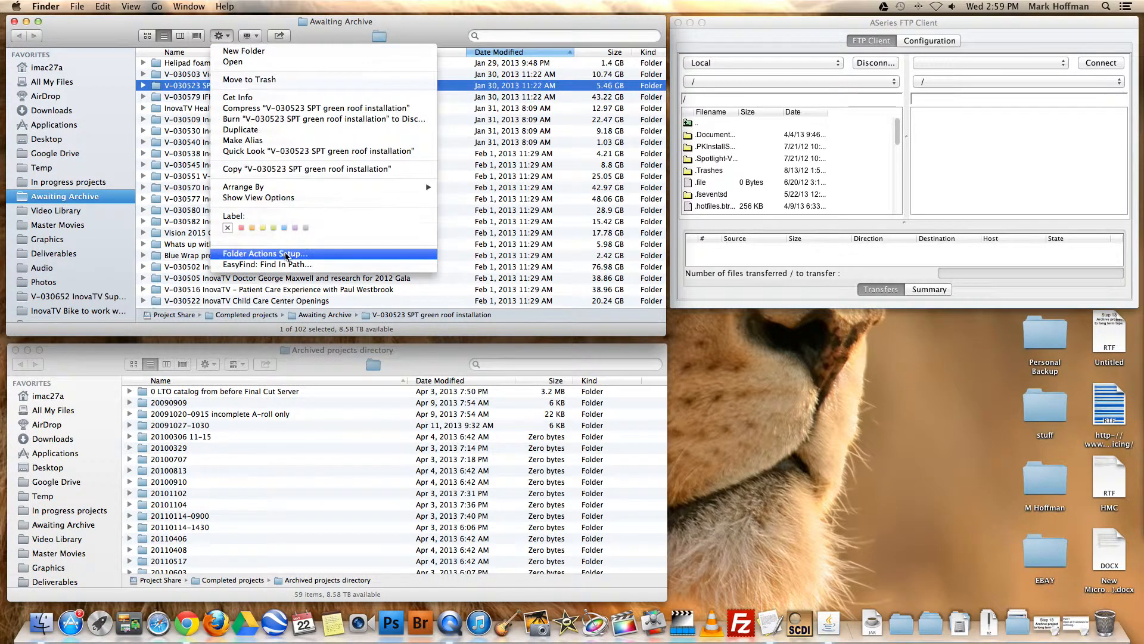
pyautogui.click(285, 202)
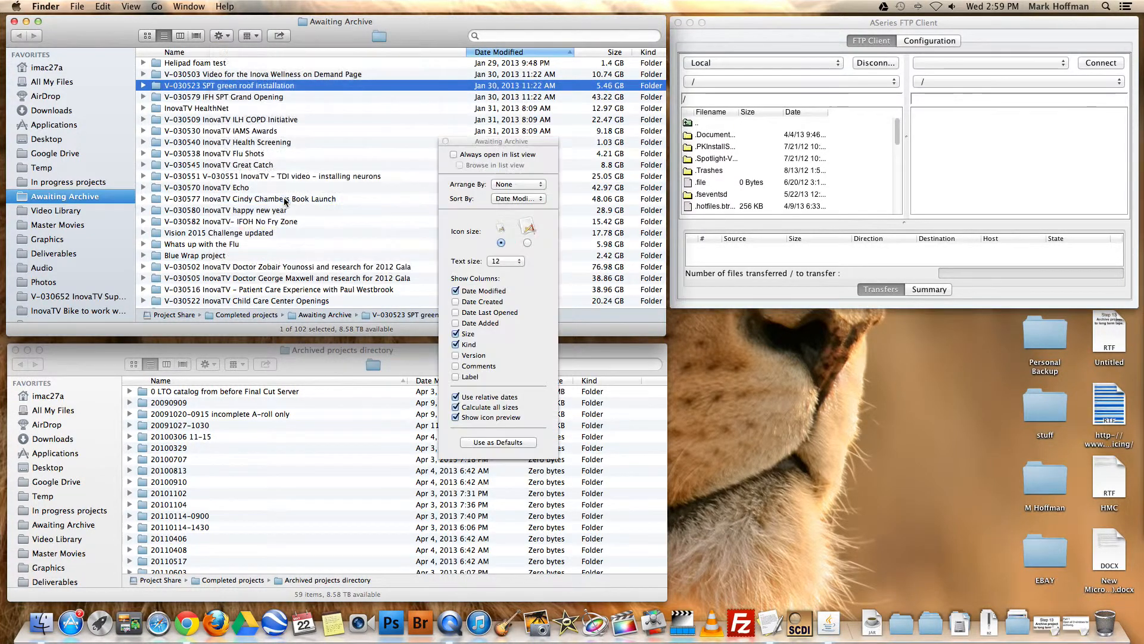
pyautogui.click(479, 410)
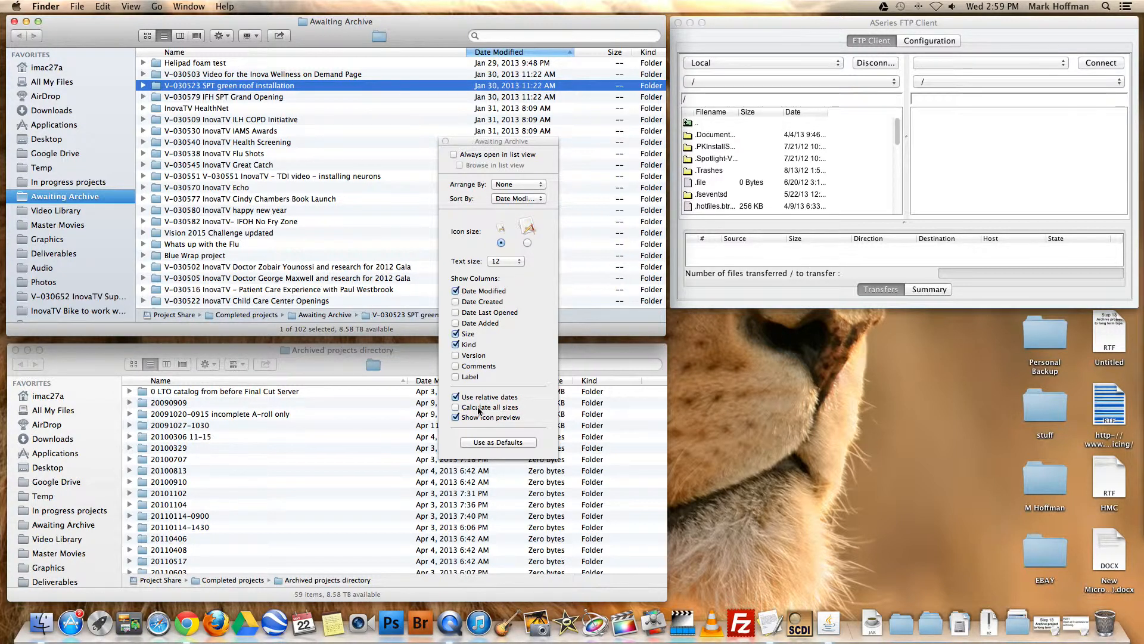
pyautogui.click(479, 410)
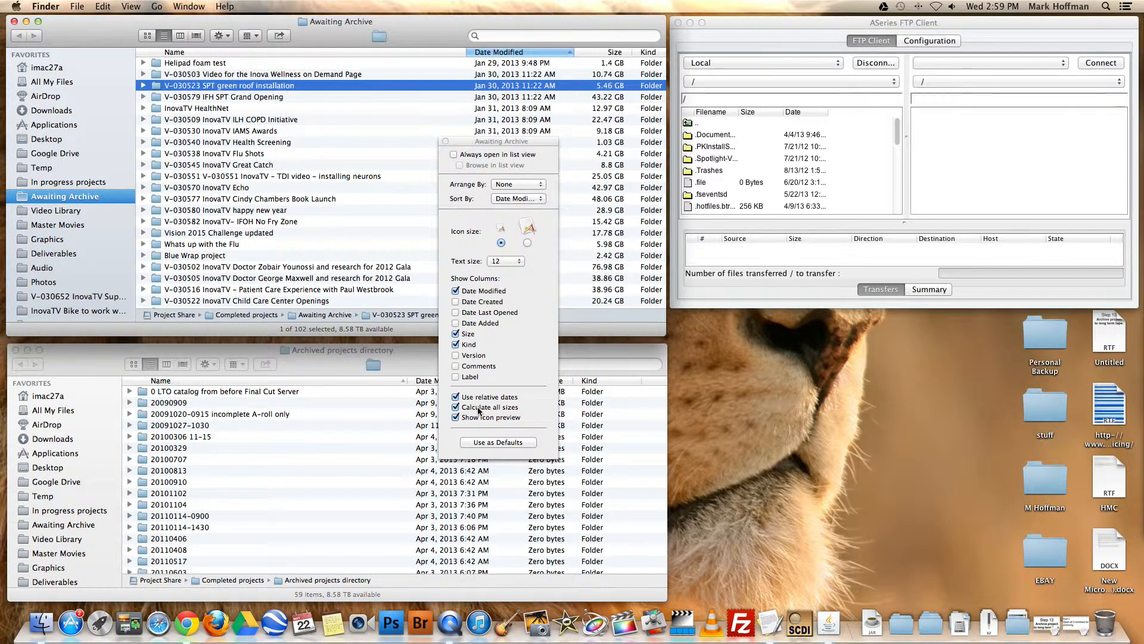
pyautogui.click(445, 141)
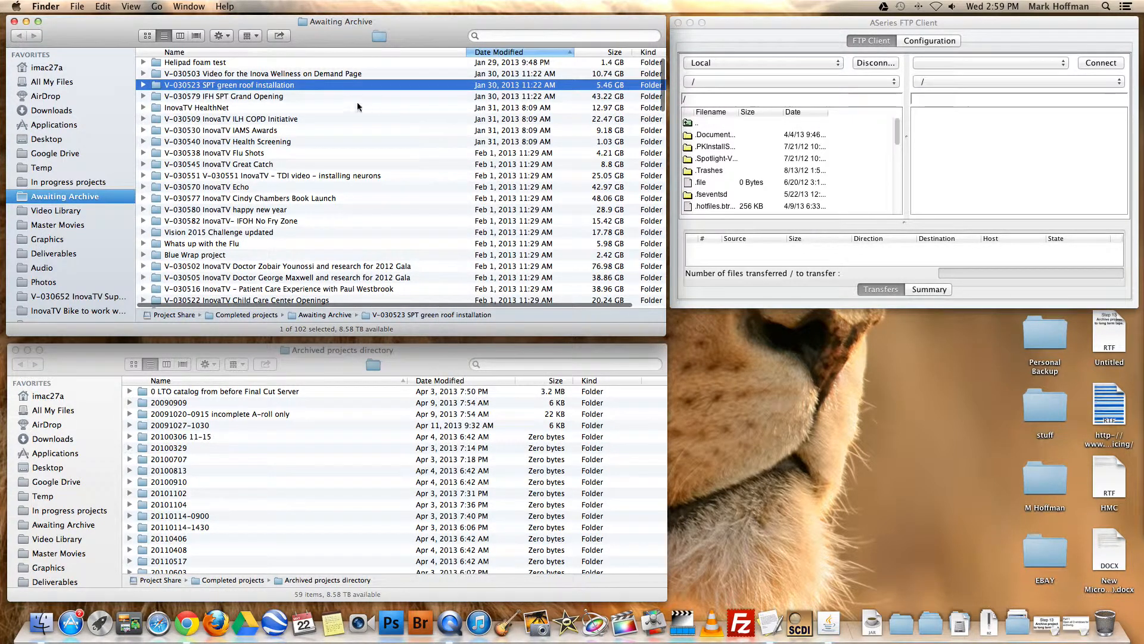
# Sort the Awaiting Archive list by Date Modified with the oldest first and select the Helipad foam test folder
pyautogui.click(213, 63)
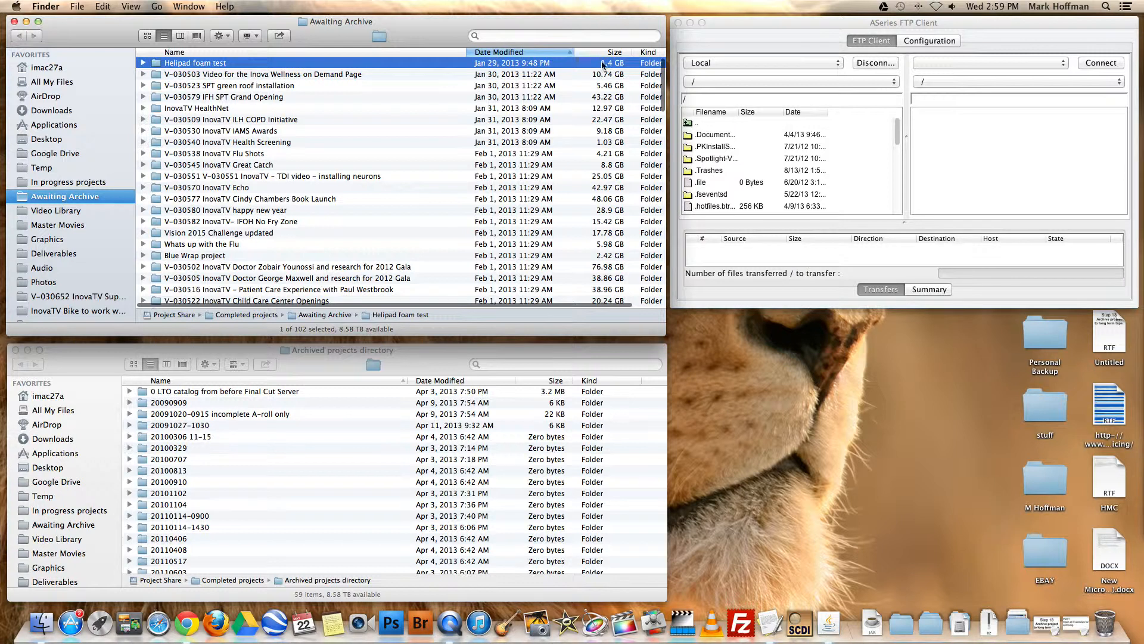
pyautogui.click(493, 53)
pyautogui.click(493, 53)
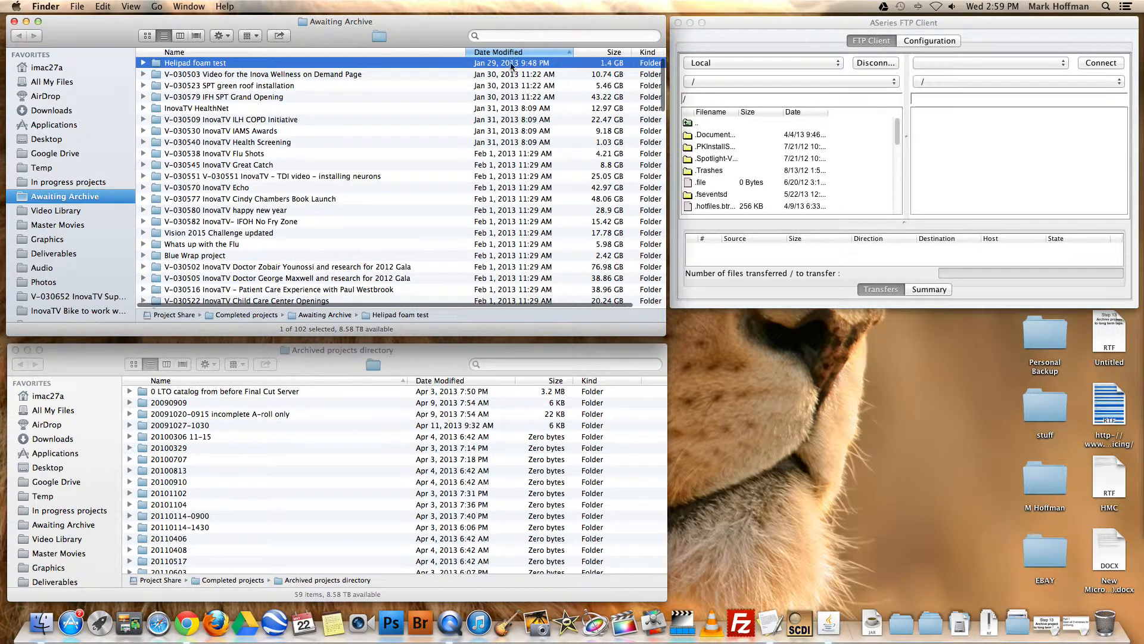
pyautogui.click(469, 85)
pyautogui.click(467, 63)
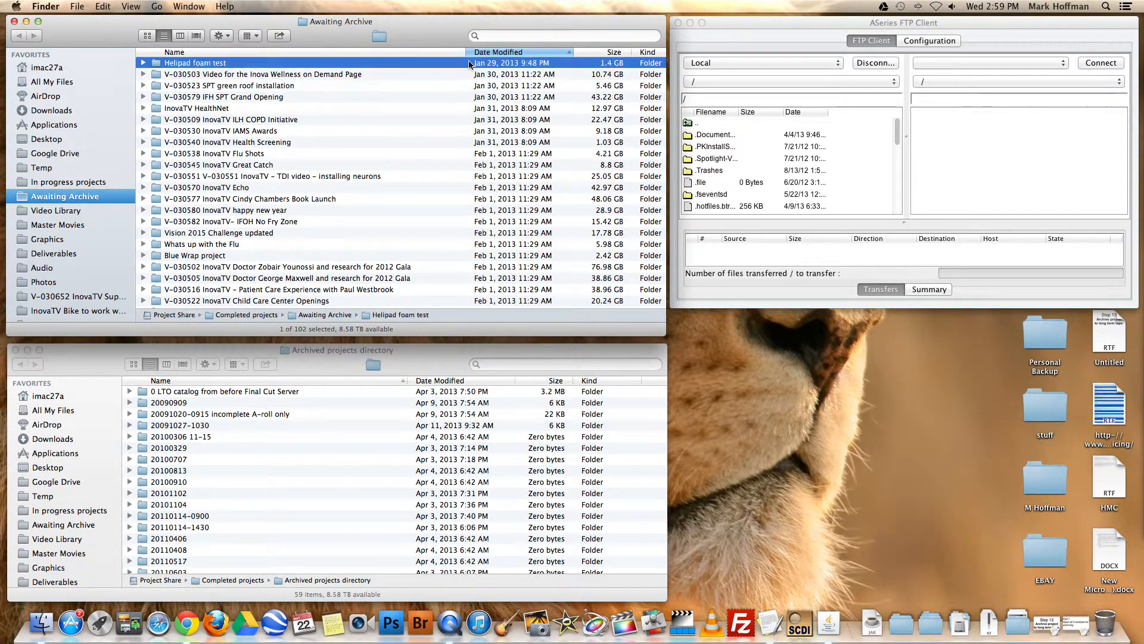
pyautogui.click(468, 76)
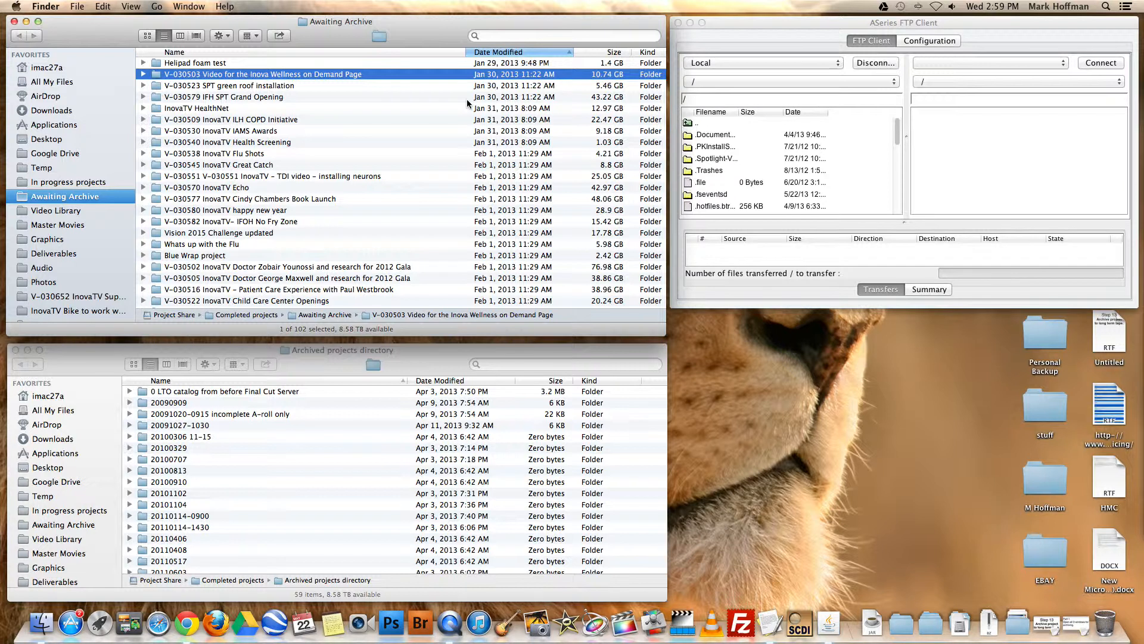
pyautogui.click(454, 63)
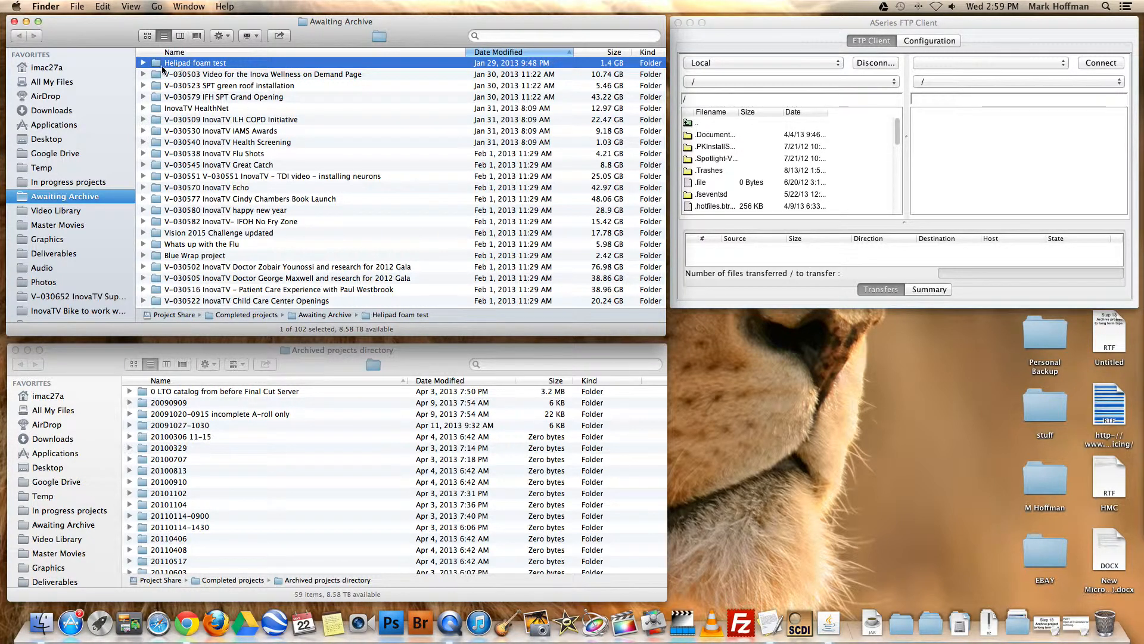
pyautogui.scroll(-1, 225, 86)
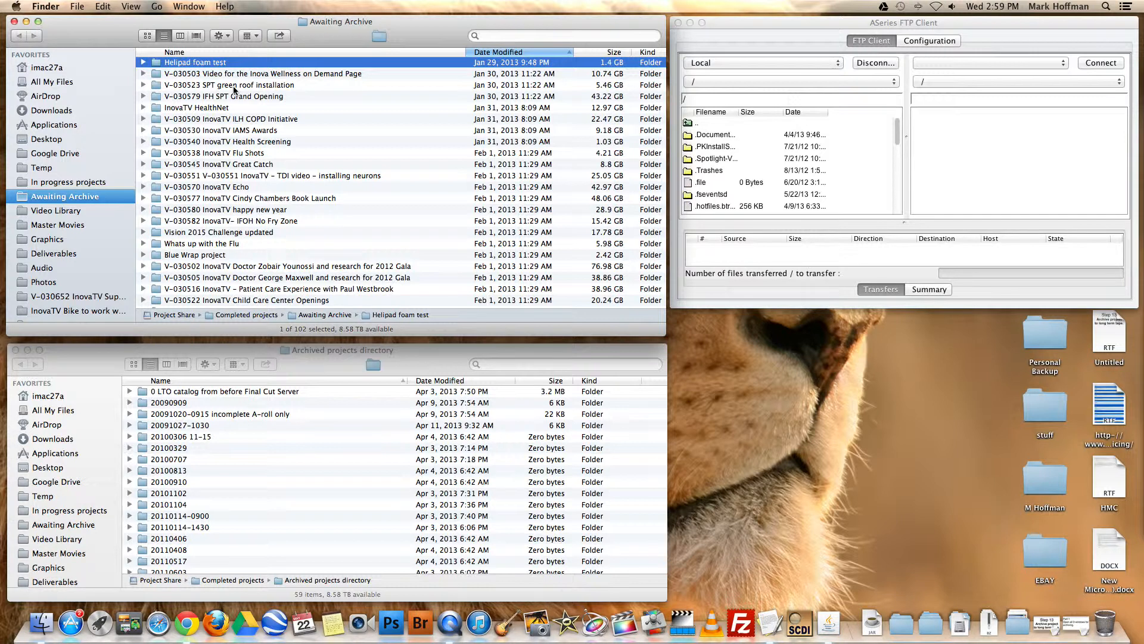
# Sort the Archived projects directory by Name in ascending order
pyautogui.click(337, 350)
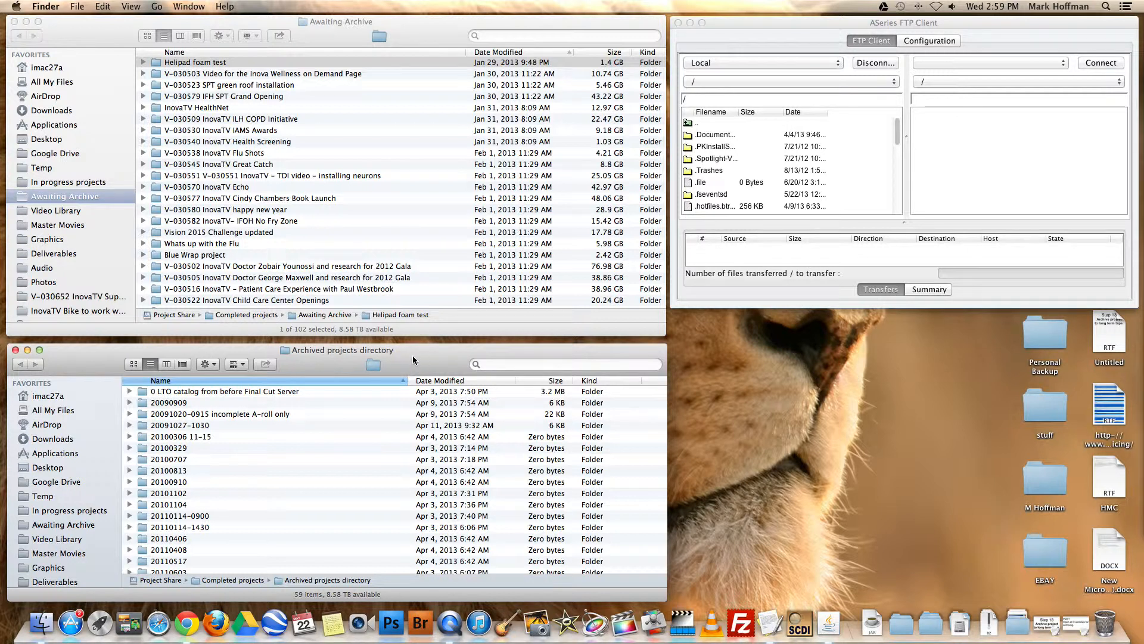
pyautogui.scroll(-2, 170, 447)
pyautogui.scroll(2, 170, 447)
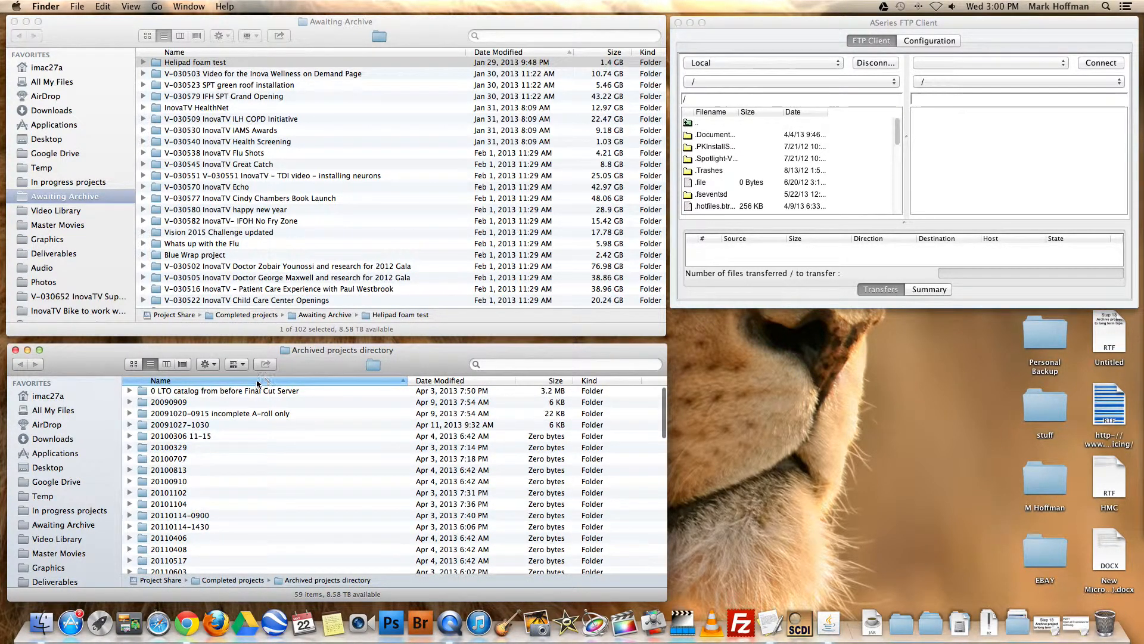
pyautogui.click(241, 382)
pyautogui.click(241, 382)
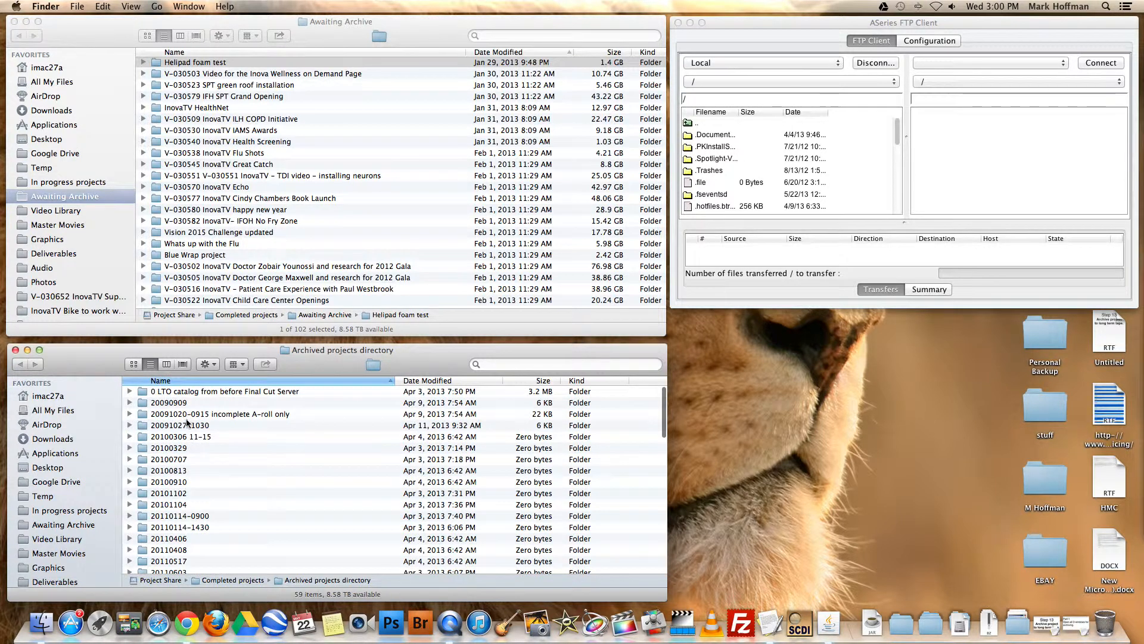
# Find the 20130402 folder in the Archived projects directory, show its contents and select it
pyautogui.scroll(-3, 186, 507)
pyautogui.scroll(-2, 185, 507)
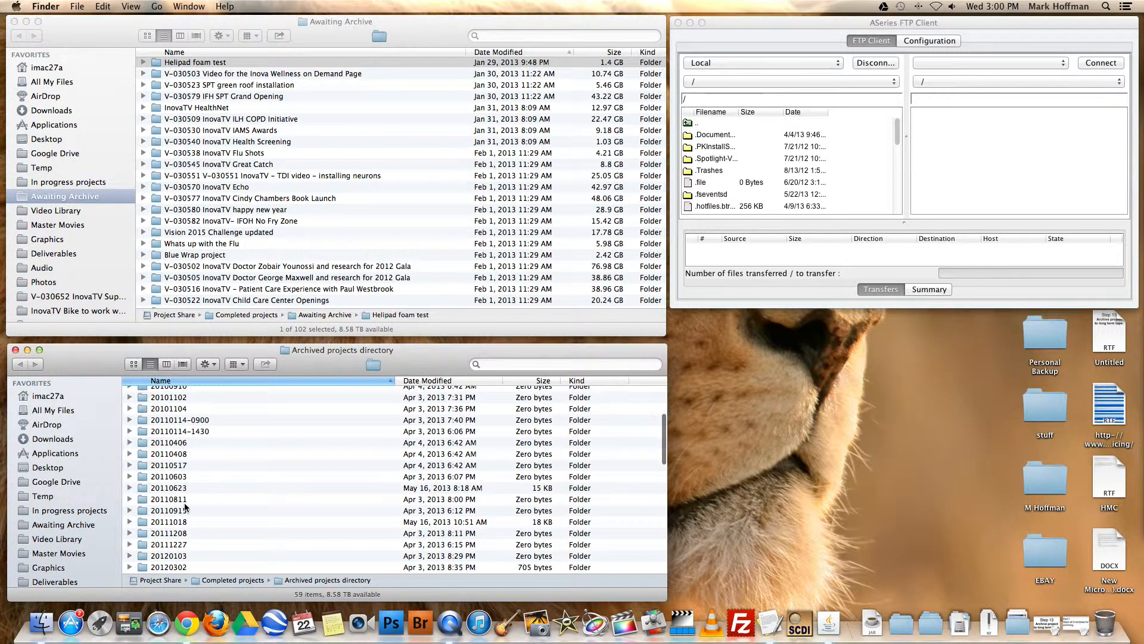
pyautogui.scroll(-1, 186, 507)
pyautogui.scroll(-10, 186, 507)
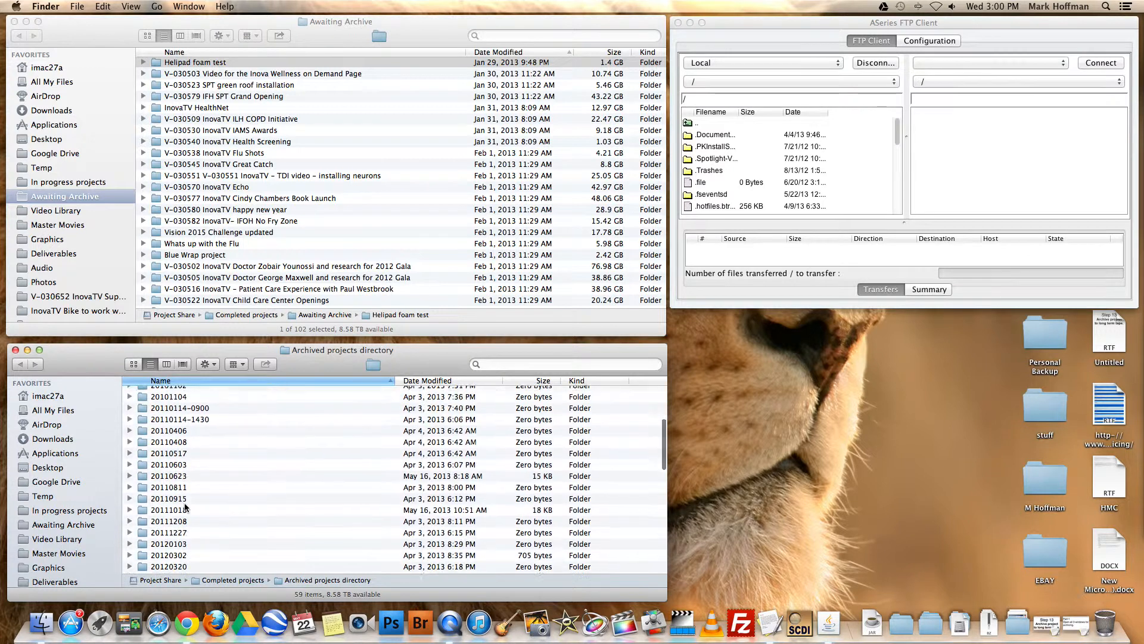
pyautogui.scroll(-3, 185, 507)
pyautogui.scroll(4, 185, 507)
pyautogui.click(130, 414)
pyautogui.click(172, 567)
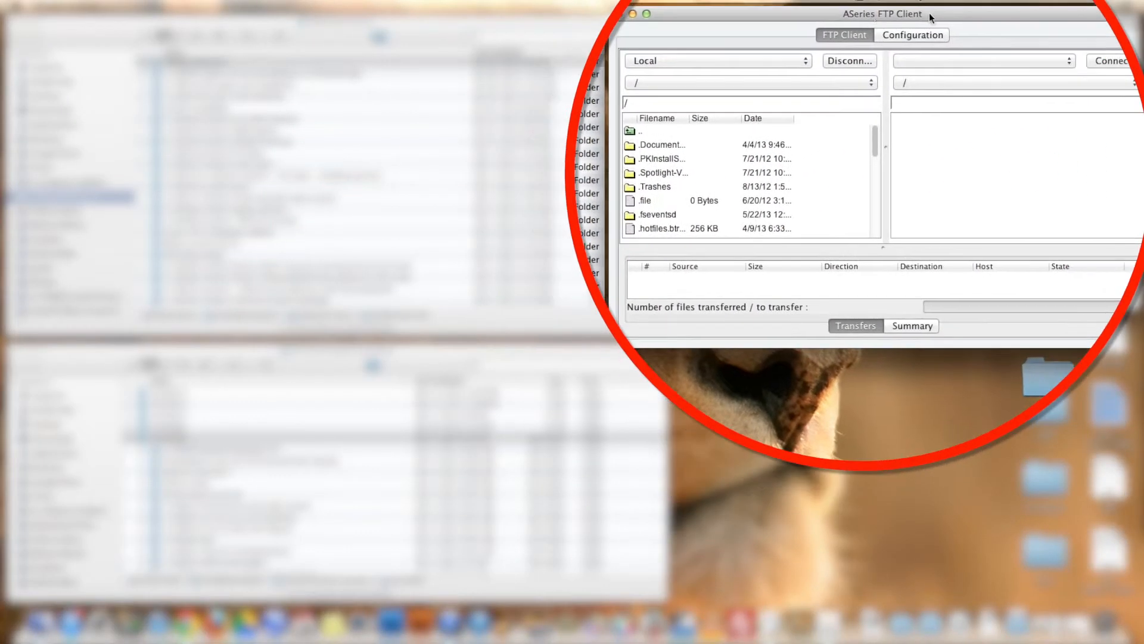
pyautogui.click(1056, 60)
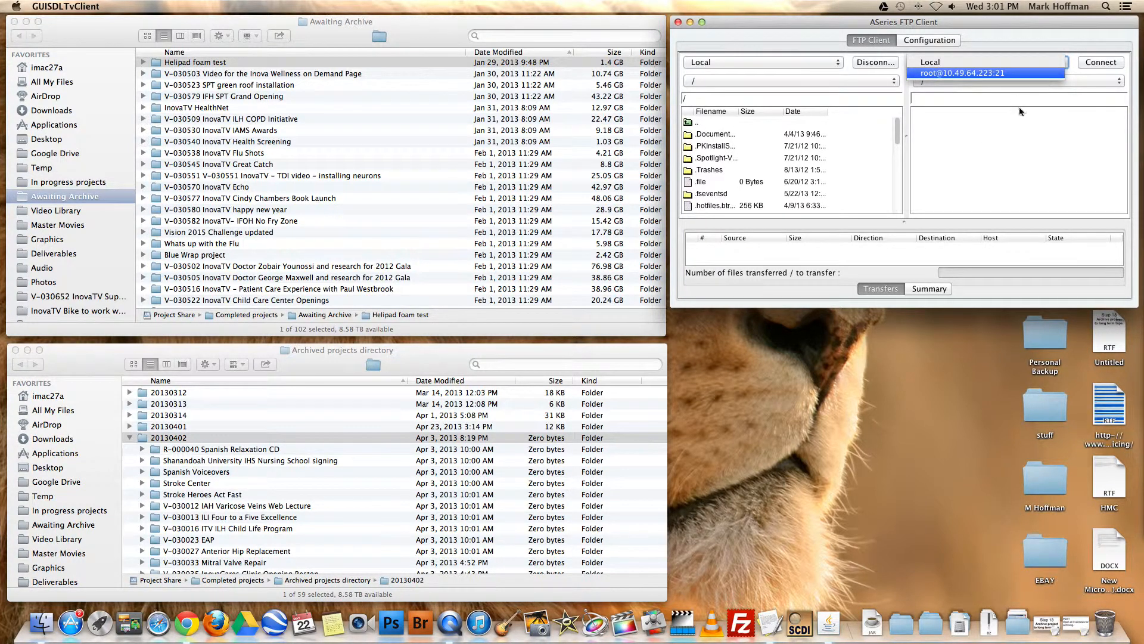
pyautogui.click(987, 73)
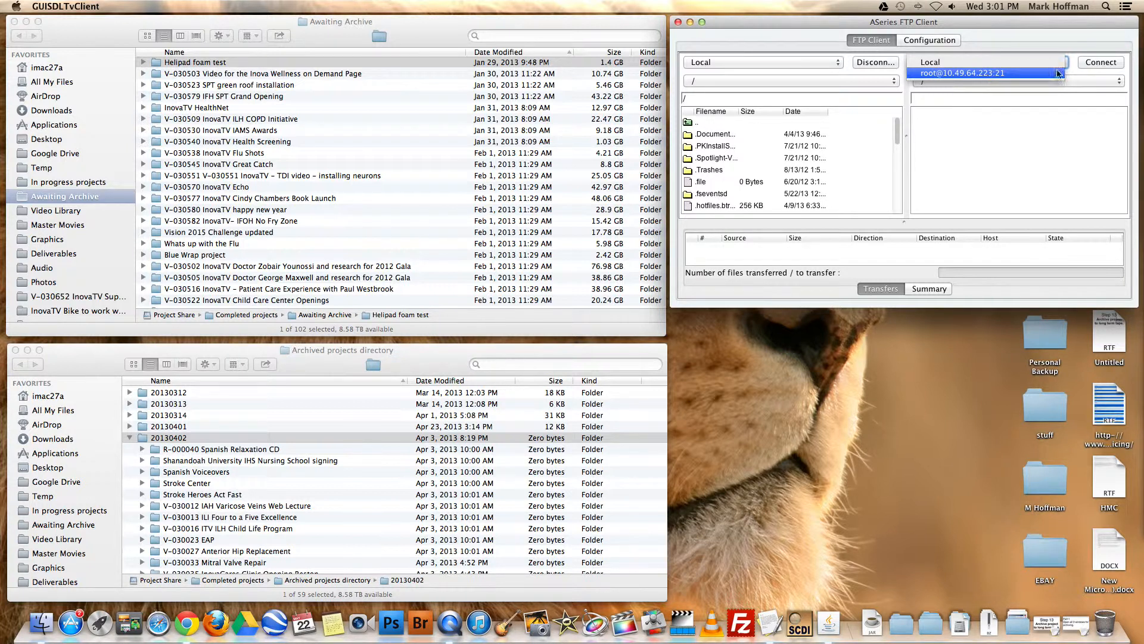
pyautogui.click(1100, 63)
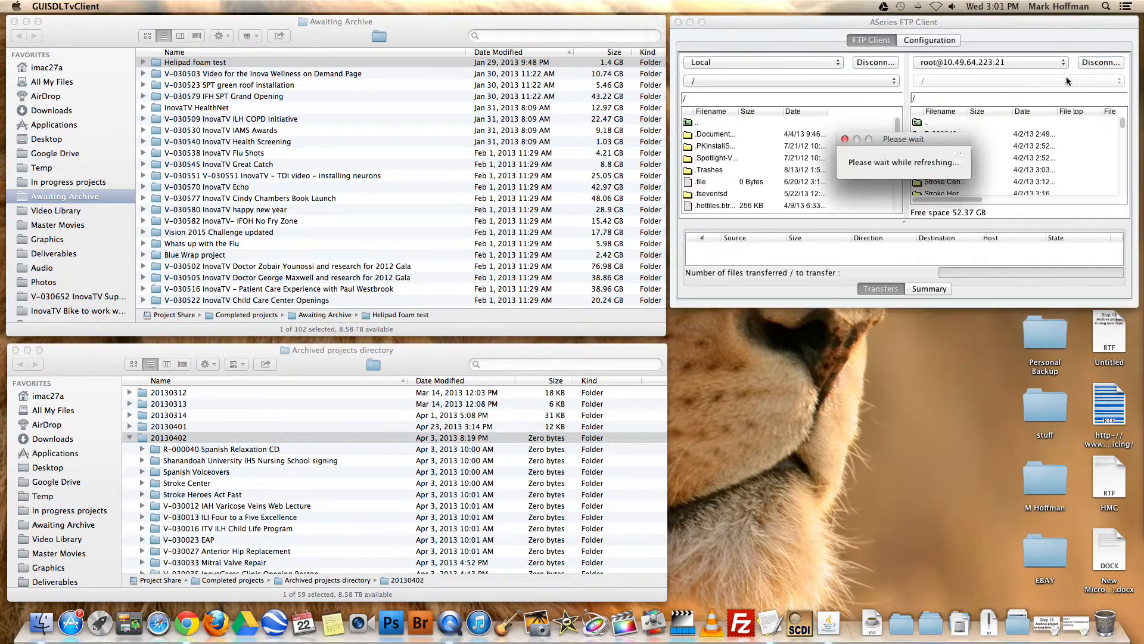
# Widen the remote Filename column, then lengthen the FTP client window and enlarge its file lists so more folders fit
pyautogui.moveTo(966, 112); pyautogui.dragTo(1021, 112)
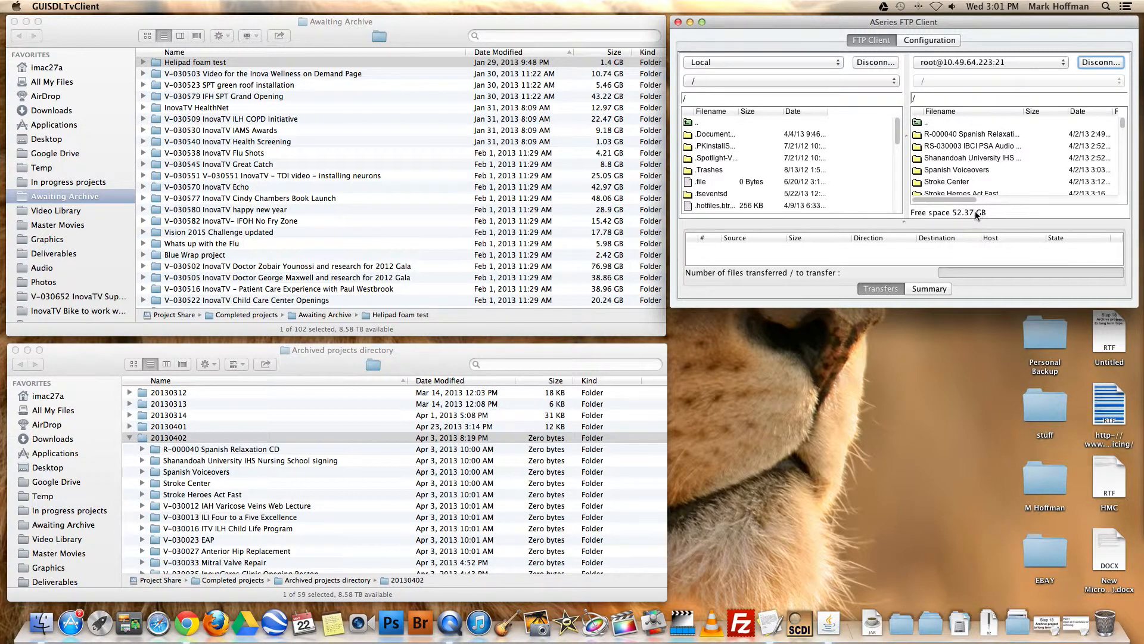
pyautogui.moveTo(968, 306); pyautogui.dragTo(967, 502)
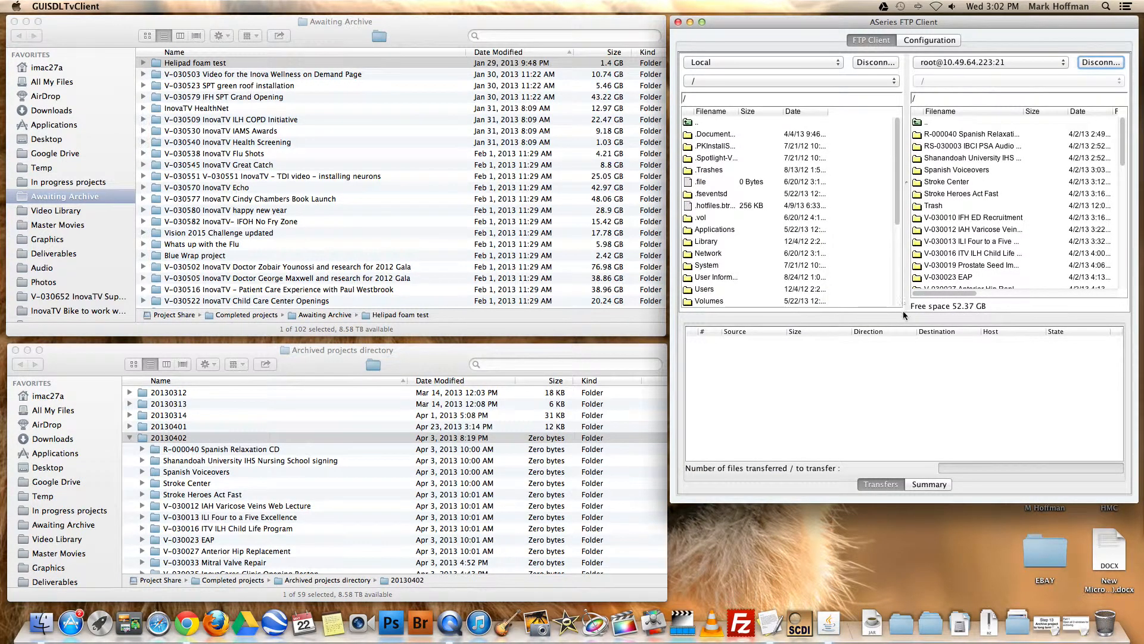
pyautogui.moveTo(903, 315); pyautogui.dragTo(915, 386)
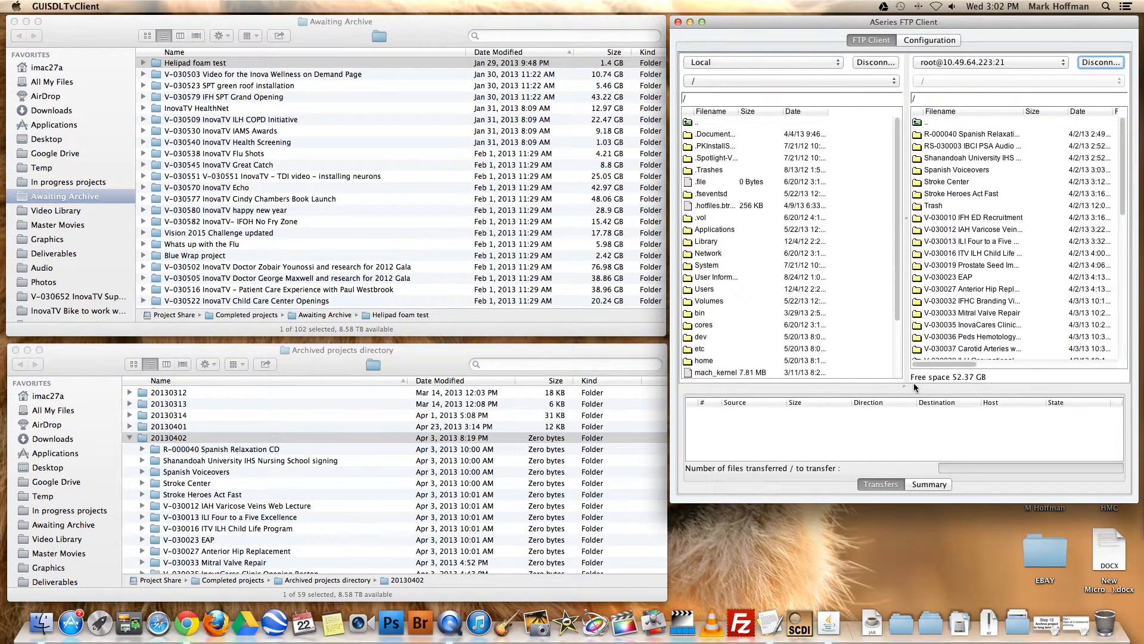
pyautogui.moveTo(910, 505); pyautogui.dragTo(911, 579)
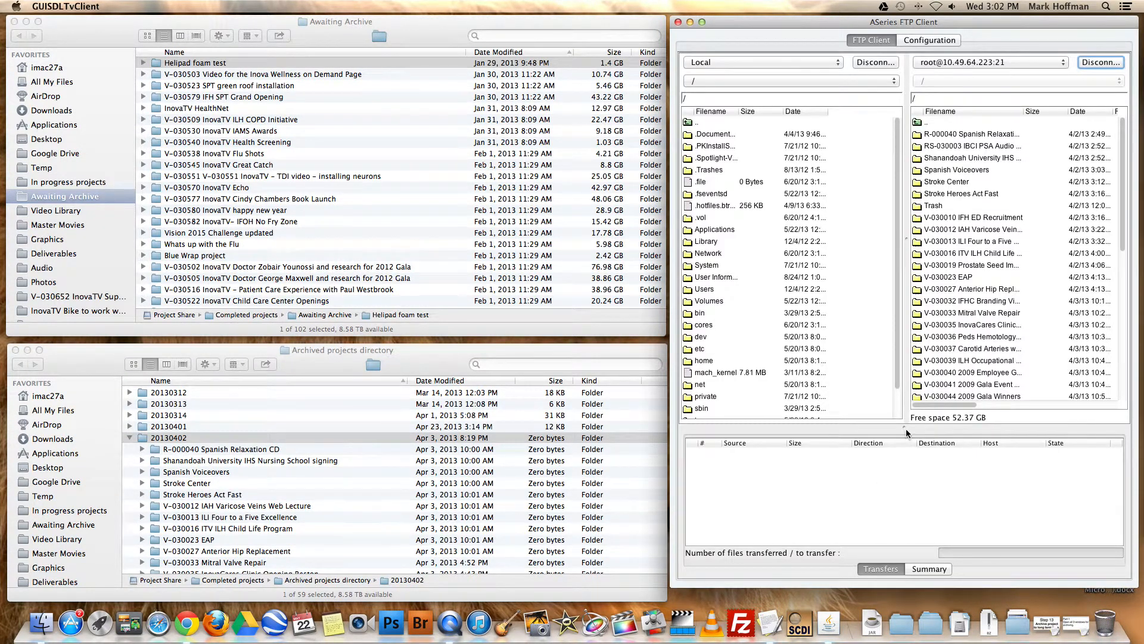
pyautogui.moveTo(906, 427); pyautogui.dragTo(906, 500)
pyautogui.scroll(-5, 984, 341)
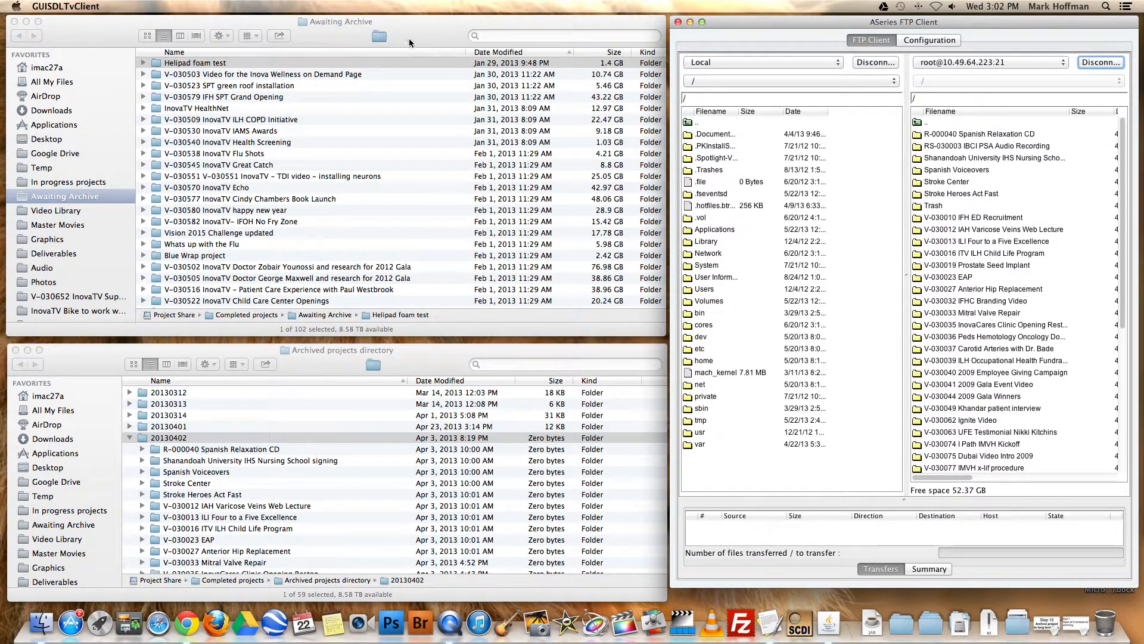
# Bring the Awaiting Archive, Archived projects directory and FTP client windows forward in turn, then view Part 2 of the TextEdit notes and minimize them
pyautogui.click(410, 42)
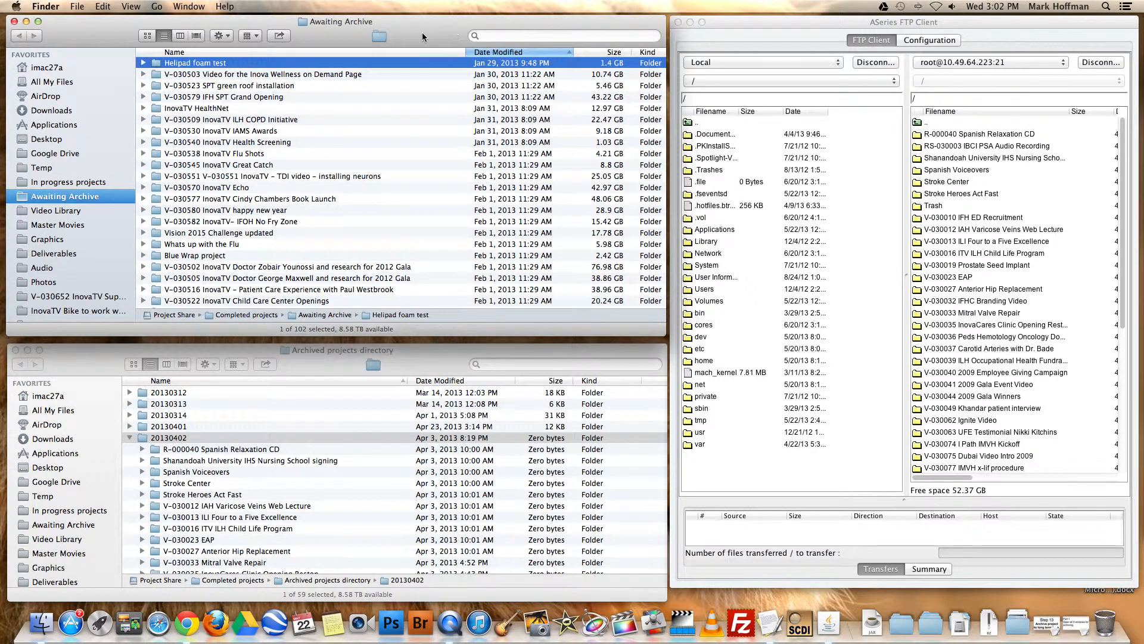
pyautogui.click(434, 364)
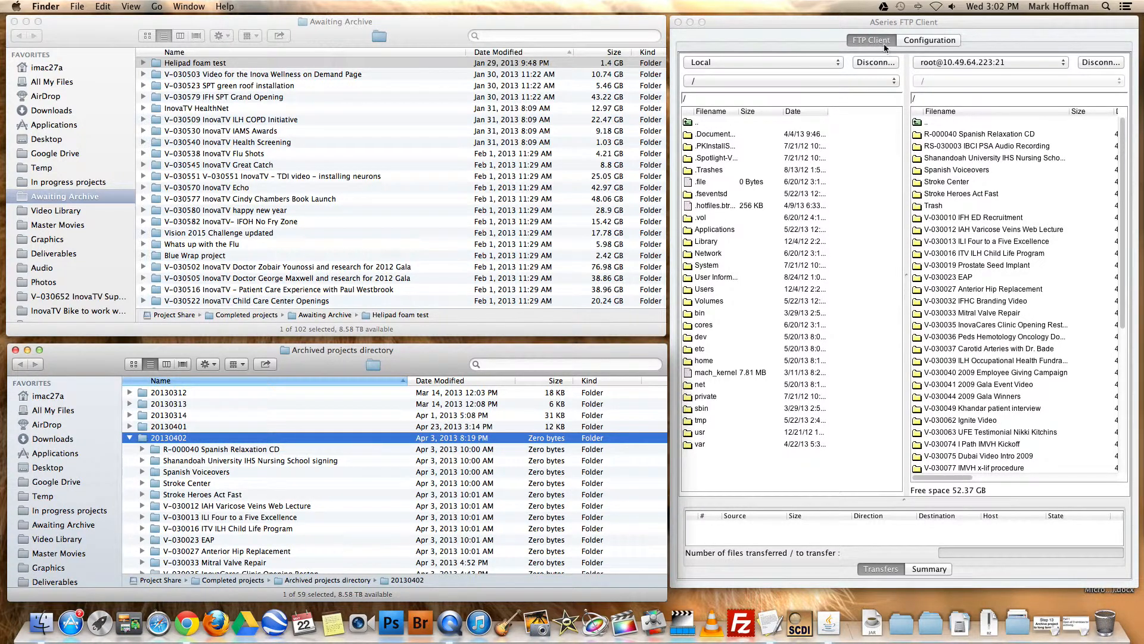
pyautogui.click(904, 21)
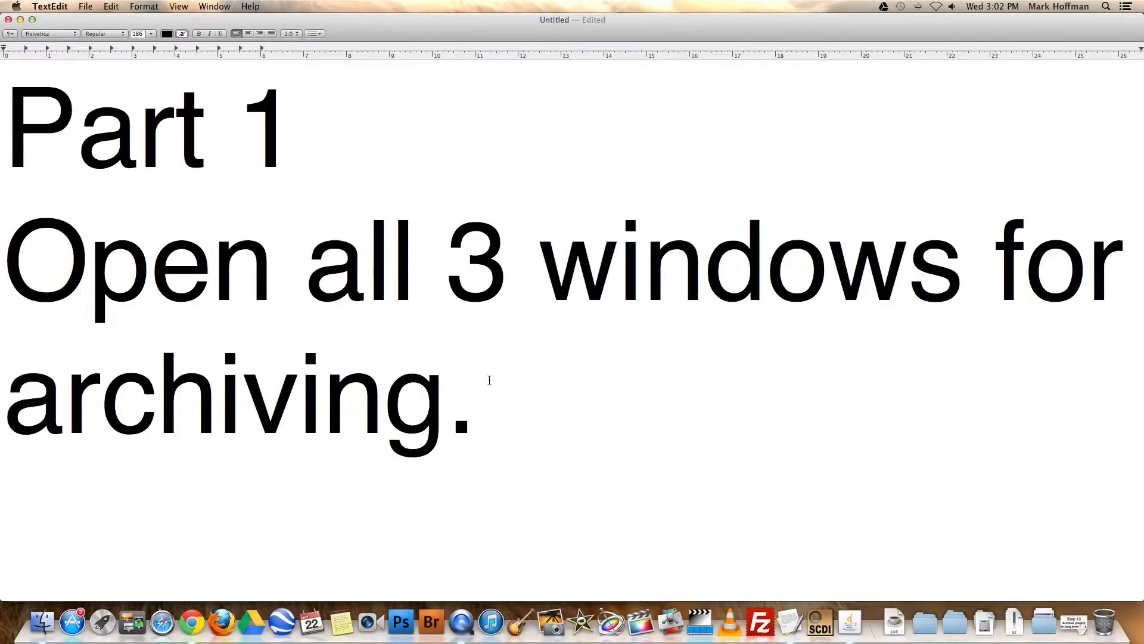
pyautogui.scroll(-10, 489, 380)
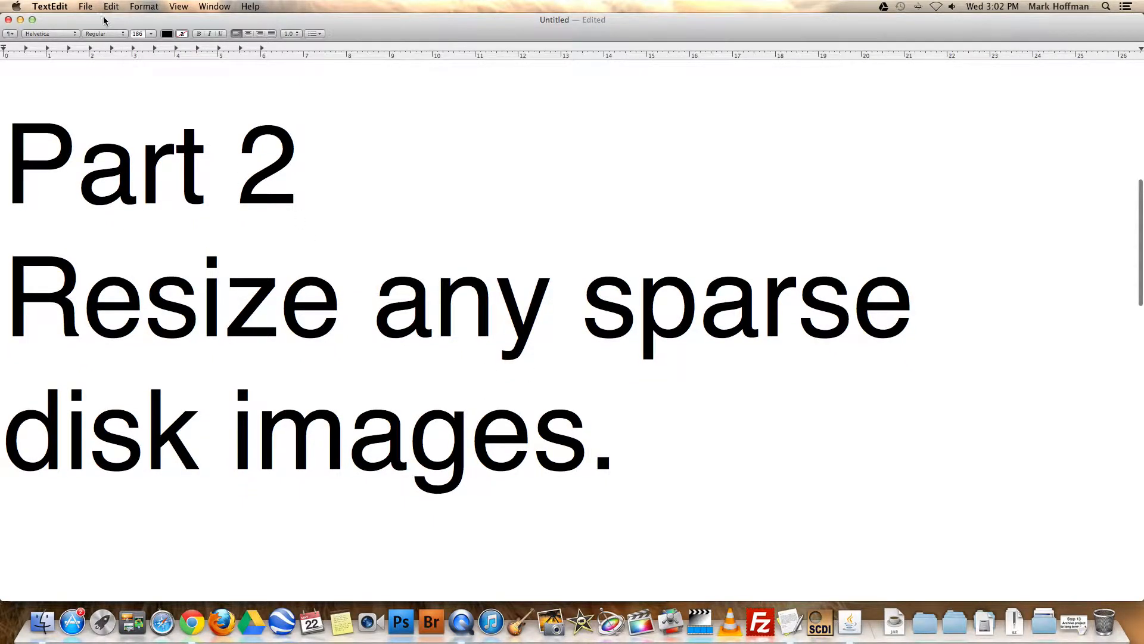
pyautogui.click(21, 20)
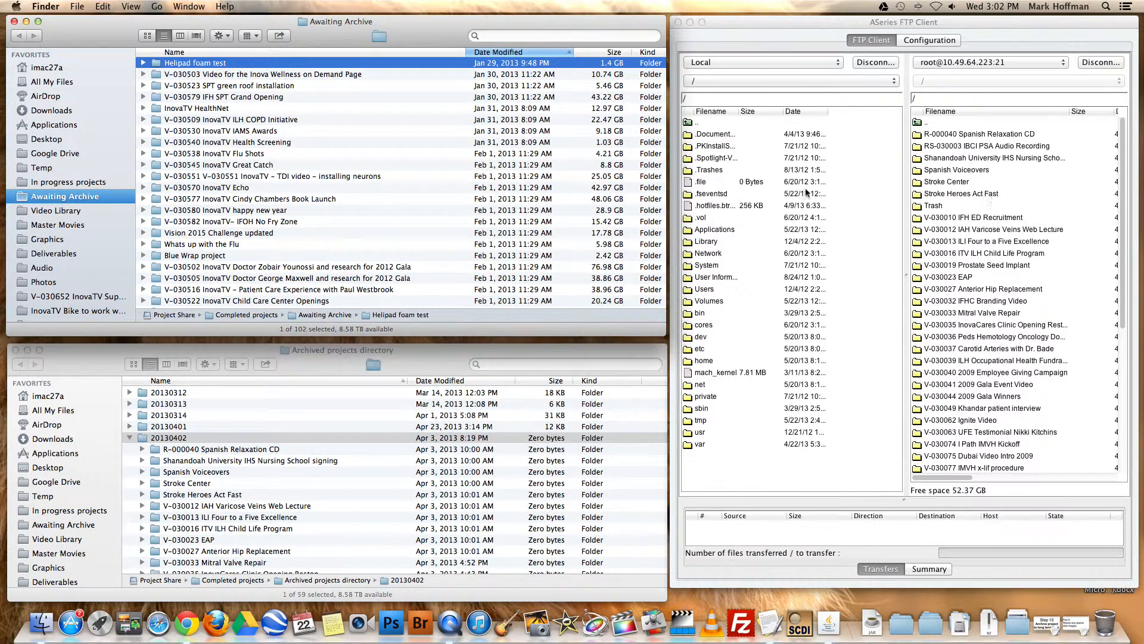
# Show the contents of the Helipad foam test folder, select its sparse image, and narrow the Name column to reveal the Kind column
pyautogui.click(144, 63)
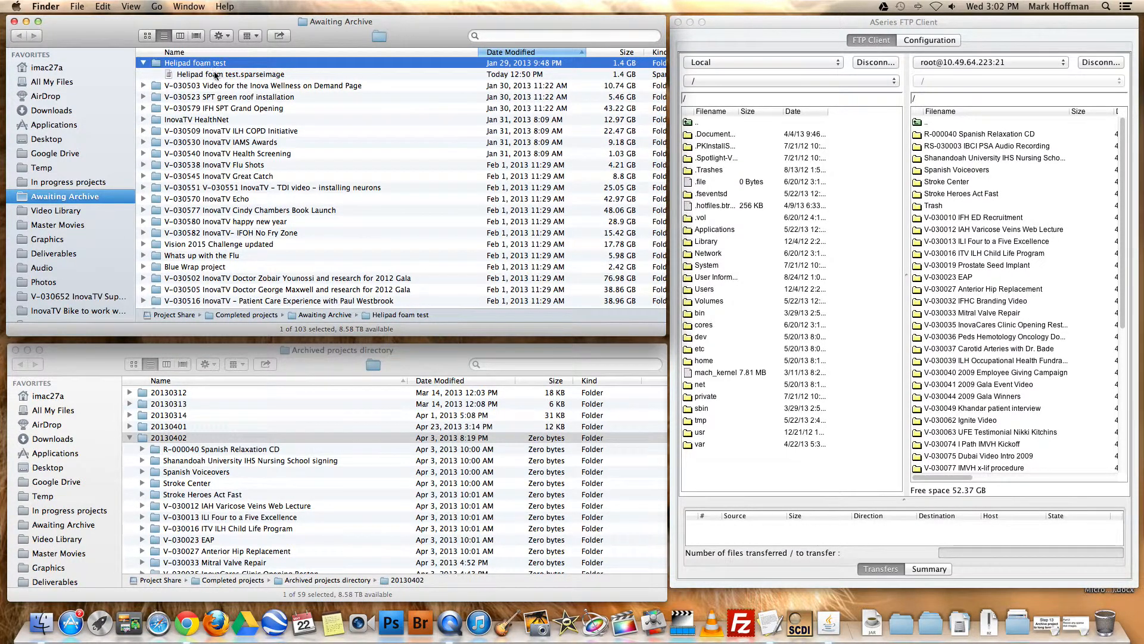
pyautogui.click(250, 74)
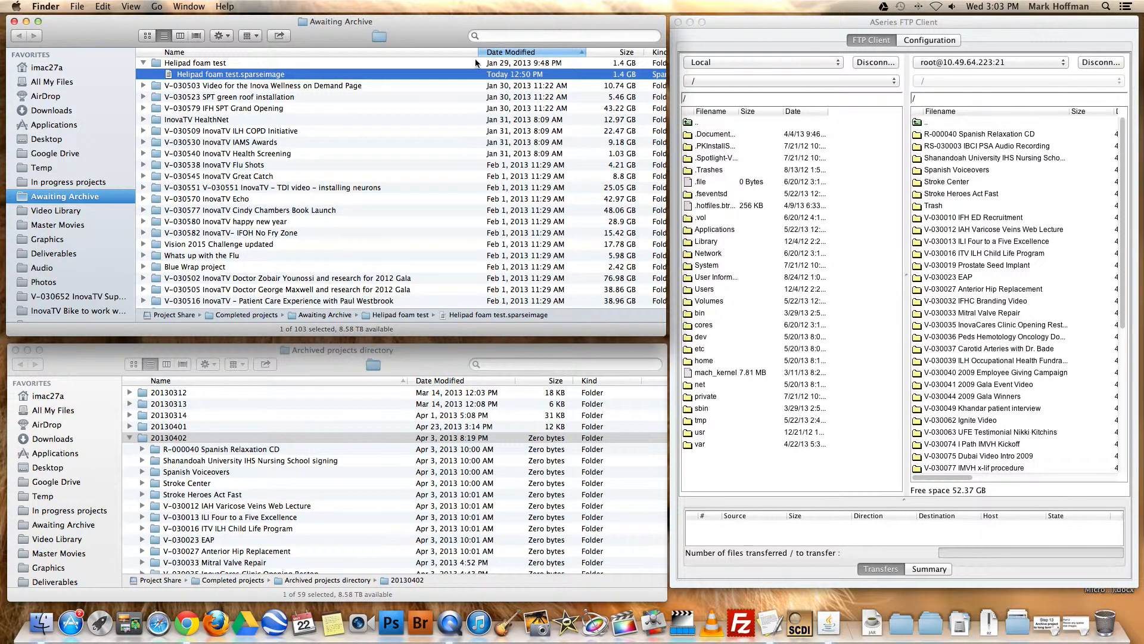
pyautogui.moveTo(479, 52); pyautogui.dragTo(453, 56)
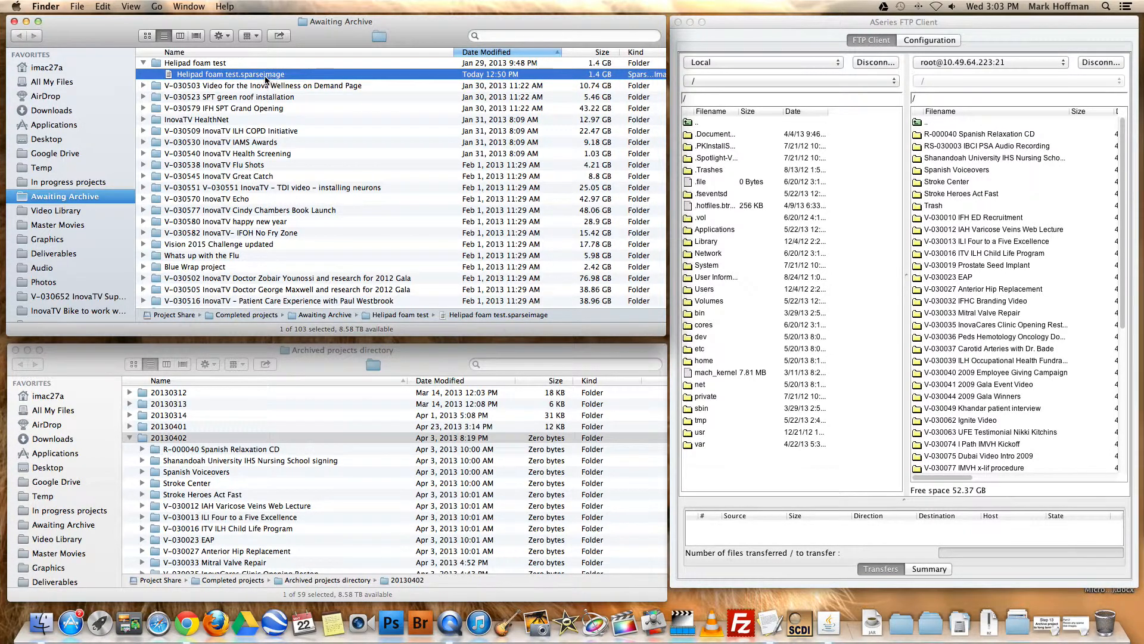
# Open CreateDiskImage, move its window clear of the Helipad foam test rows, and set the resize size to 6.4 GB
pyautogui.click(800, 626)
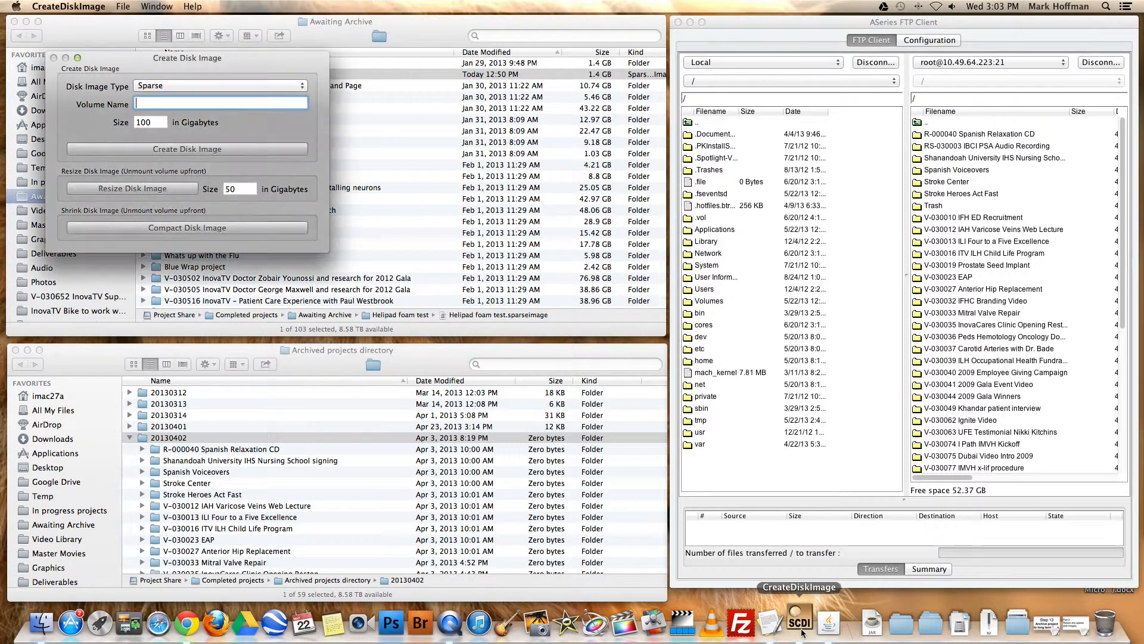
pyautogui.moveTo(279, 59); pyautogui.dragTo(606, 85)
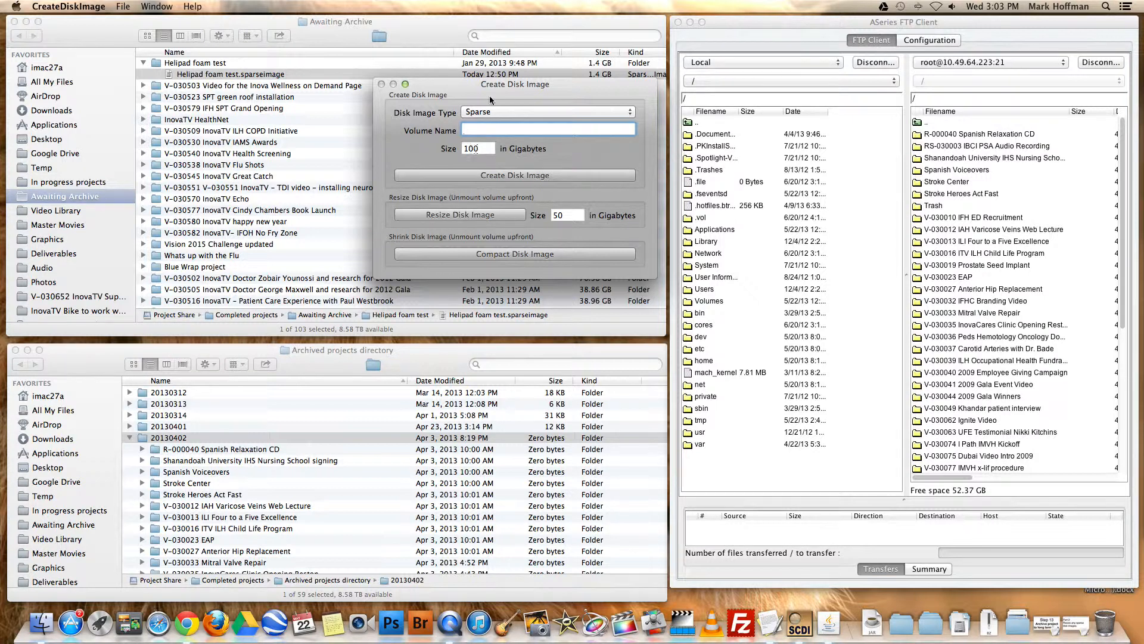
pyautogui.moveTo(498, 92); pyautogui.dragTo(429, 127)
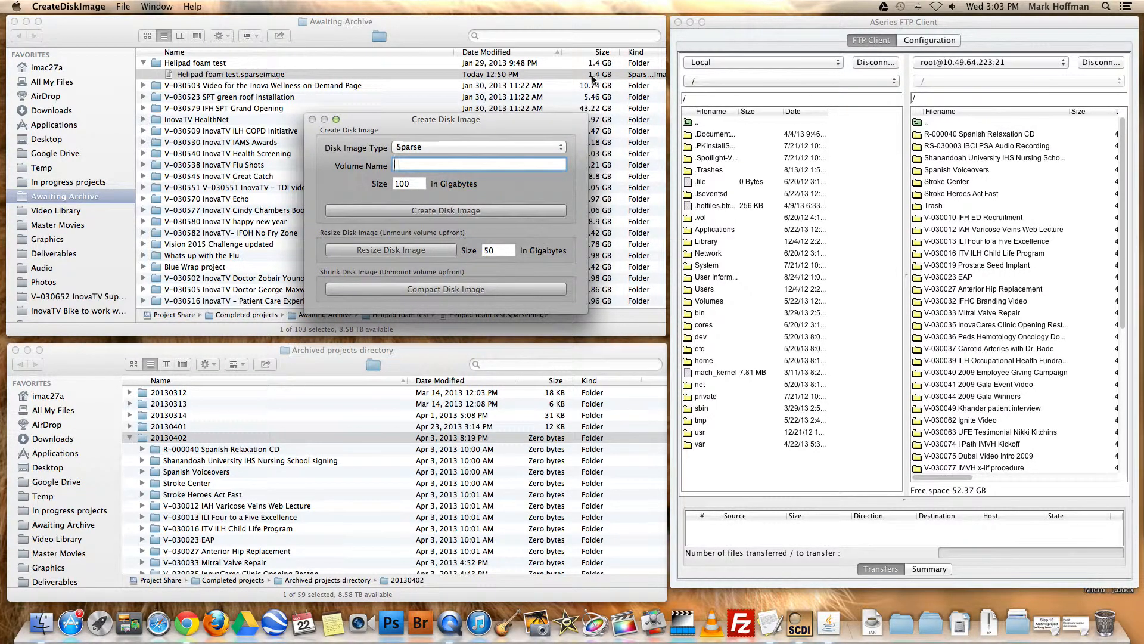
pyautogui.click(497, 251)
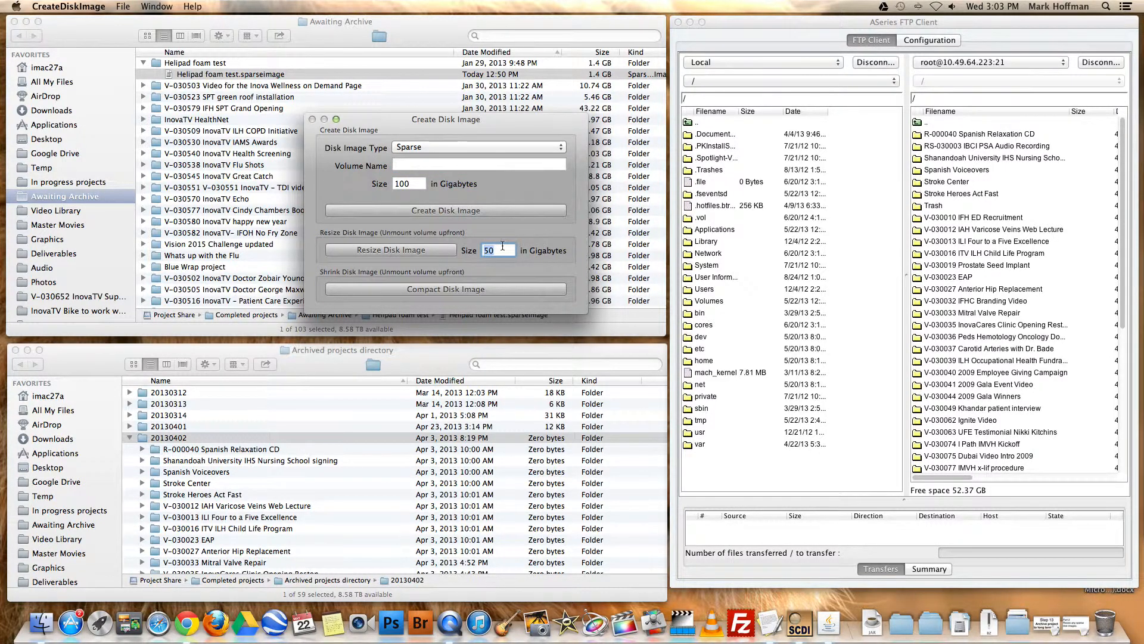
pyautogui.write('6.4')
# Resize Helipad foam test.sparseimage, choosing it from ccwsmalltree > Project Share > Completed projects > Awaiting Archive, sorted with the oldest date first
pyautogui.click(426, 252)
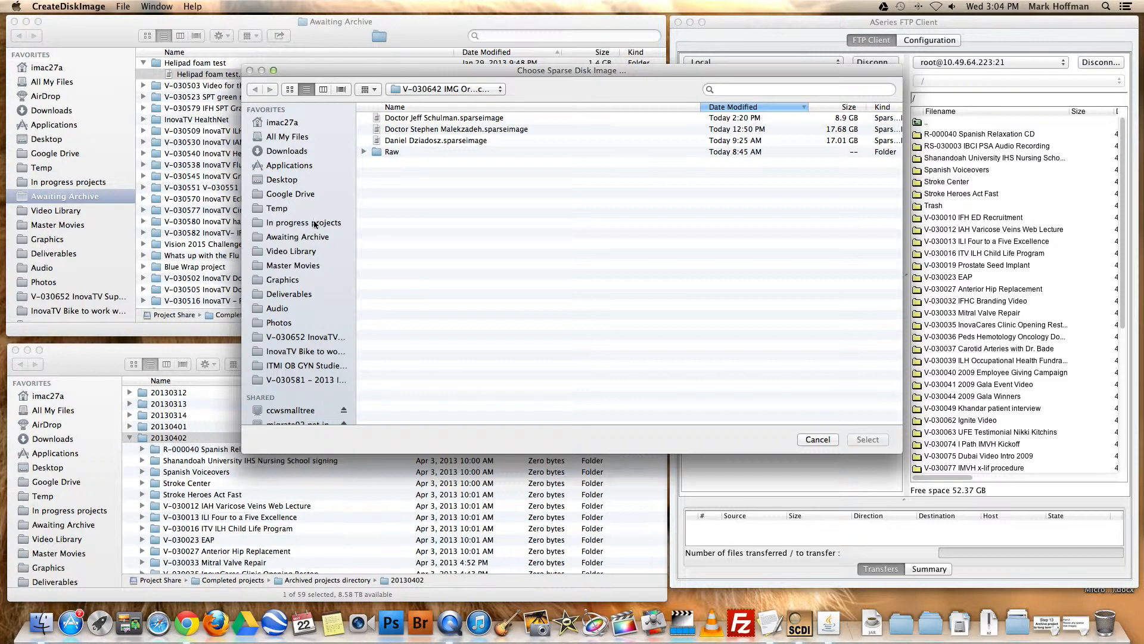
pyautogui.scroll(-3, 322, 264)
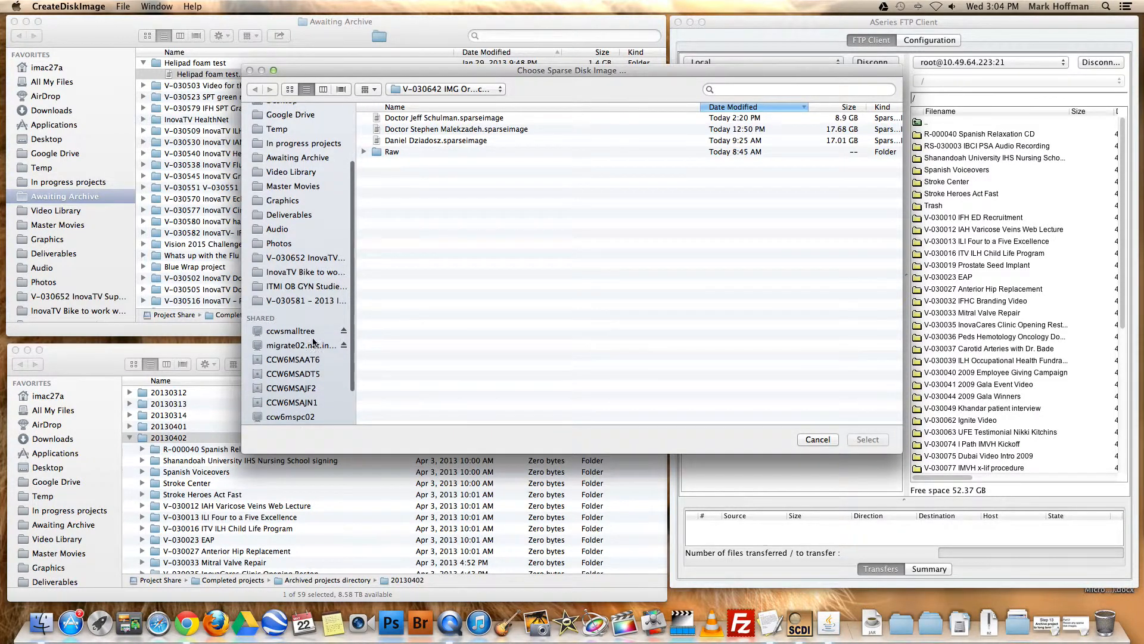
pyautogui.click(292, 332)
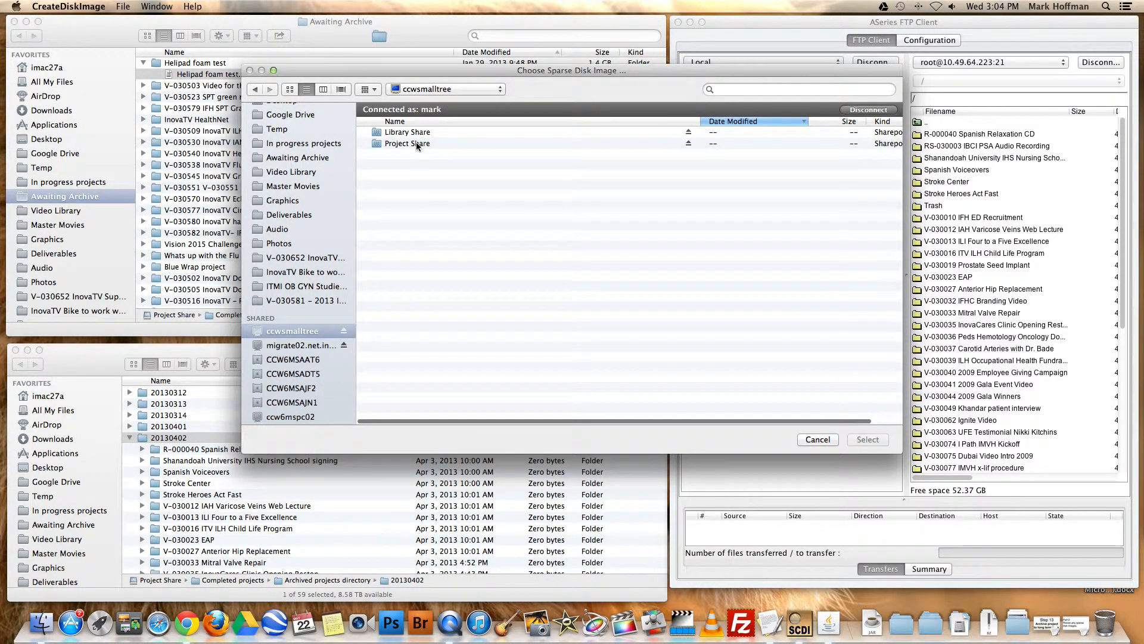
pyautogui.doubleClick(411, 144)
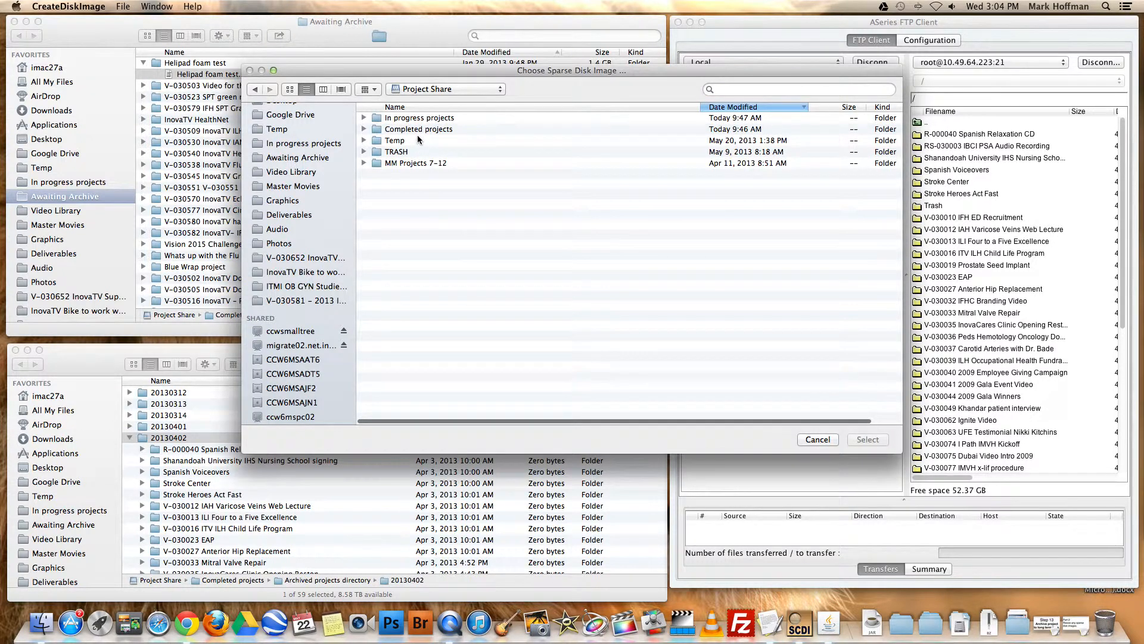
pyautogui.doubleClick(420, 129)
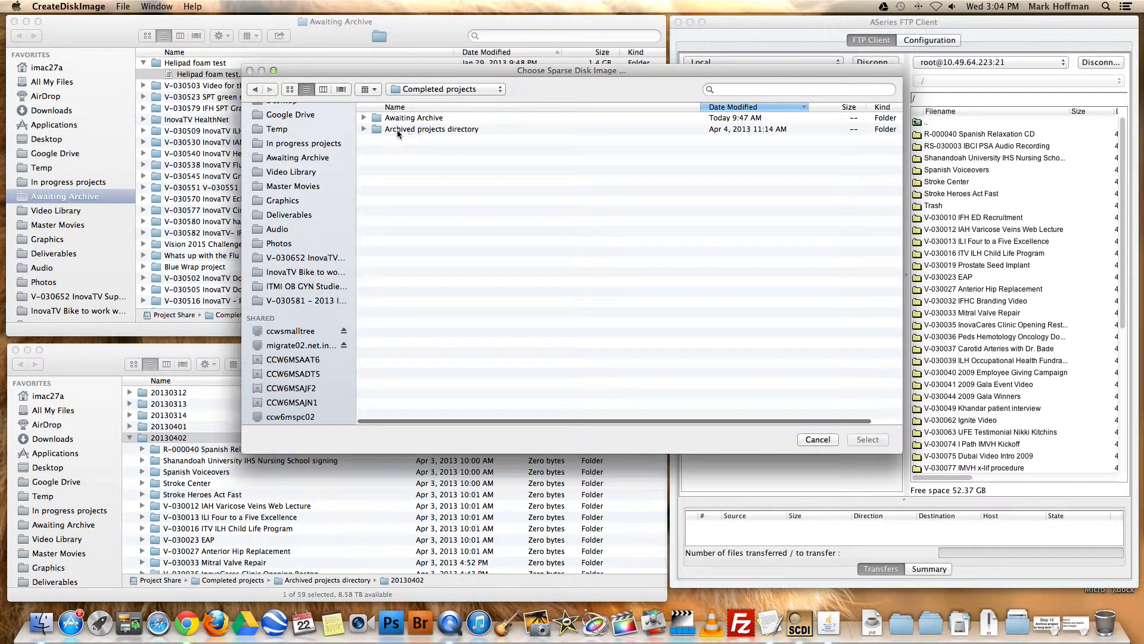
pyautogui.doubleClick(438, 119)
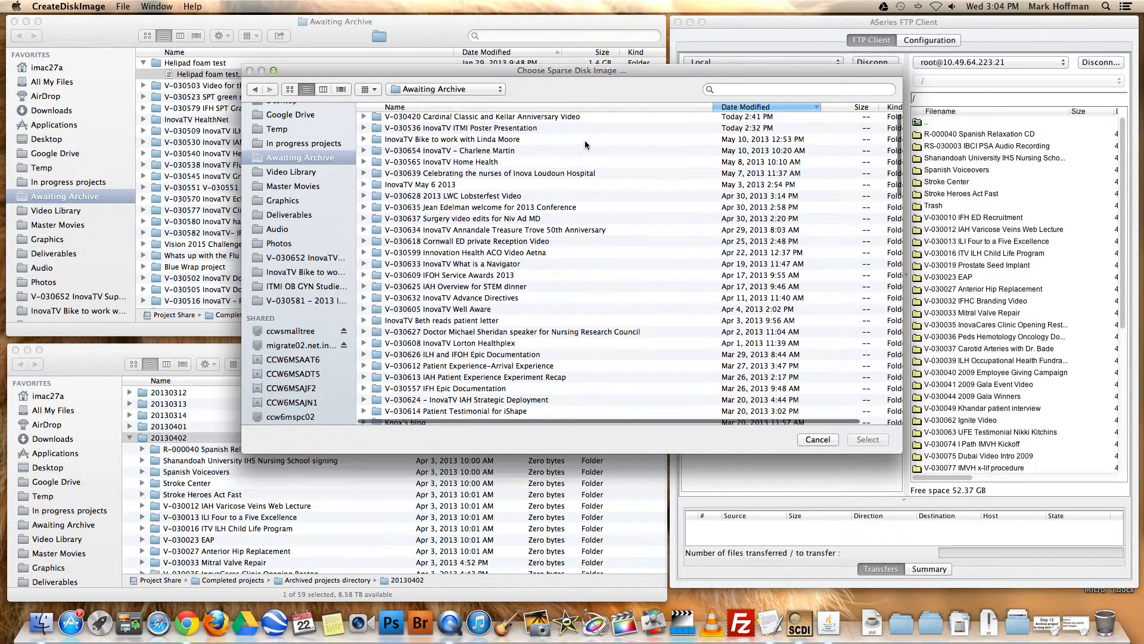
pyautogui.click(767, 109)
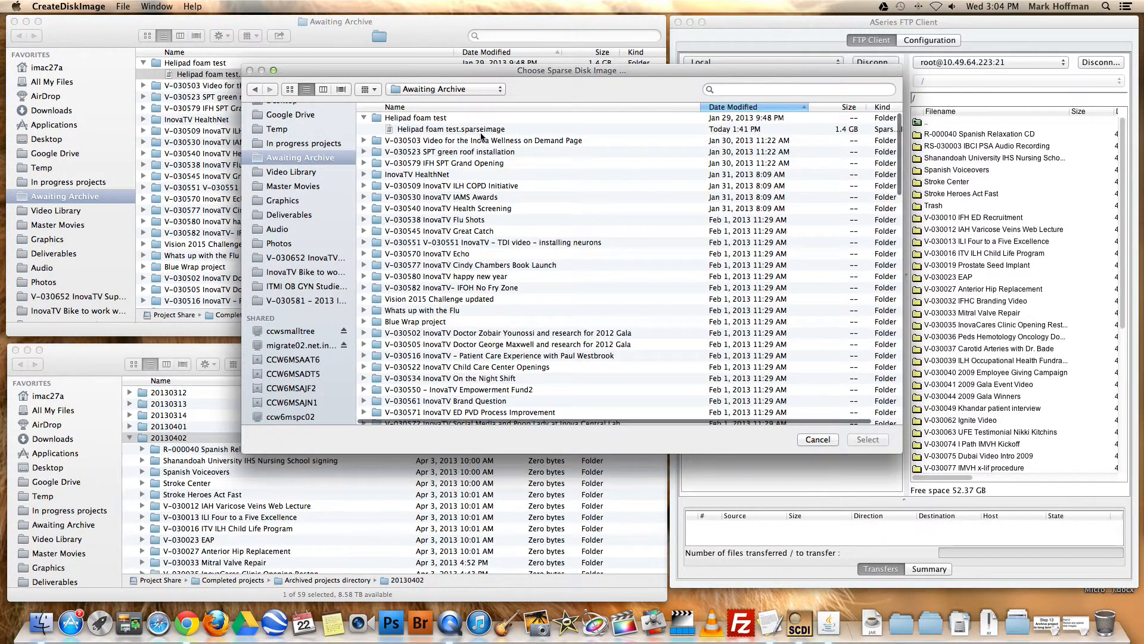
pyautogui.click(434, 129)
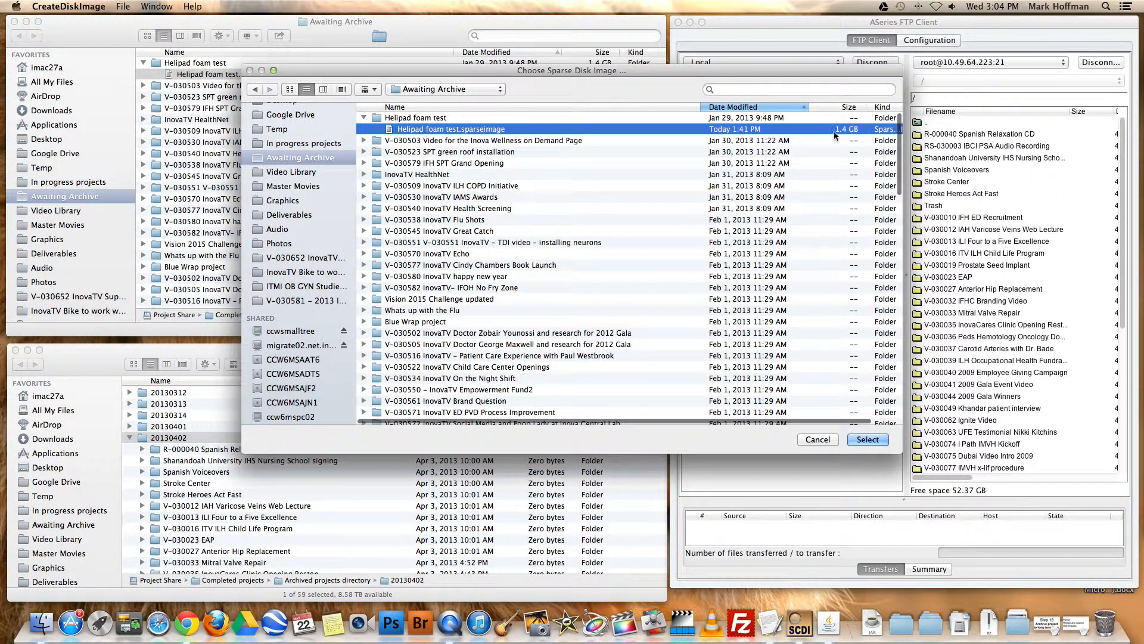
pyautogui.click(873, 439)
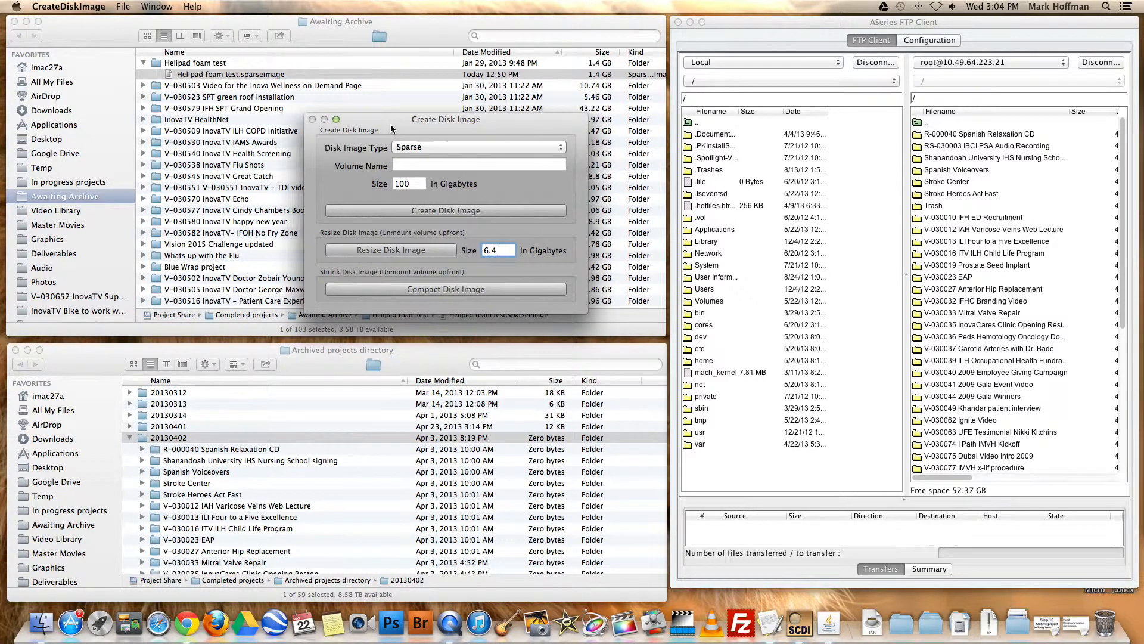
# Show the contents of the V-030503 Video for the Inova Wellness on Demand Page folder in Awaiting Archive and select its sparse image
pyautogui.click(274, 75)
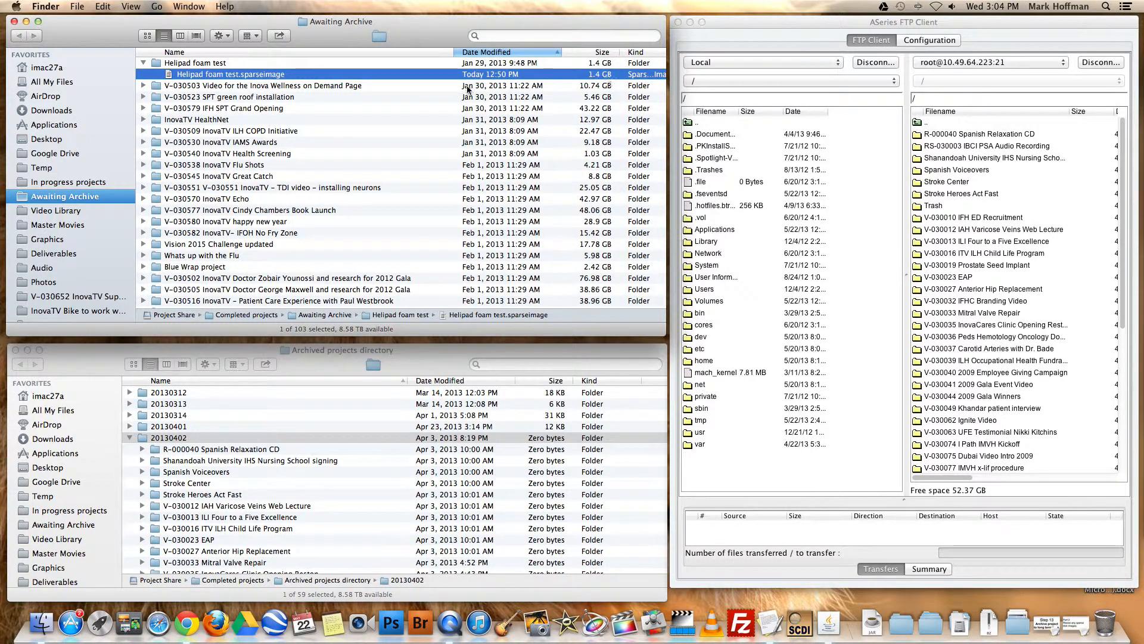
pyautogui.click(250, 87)
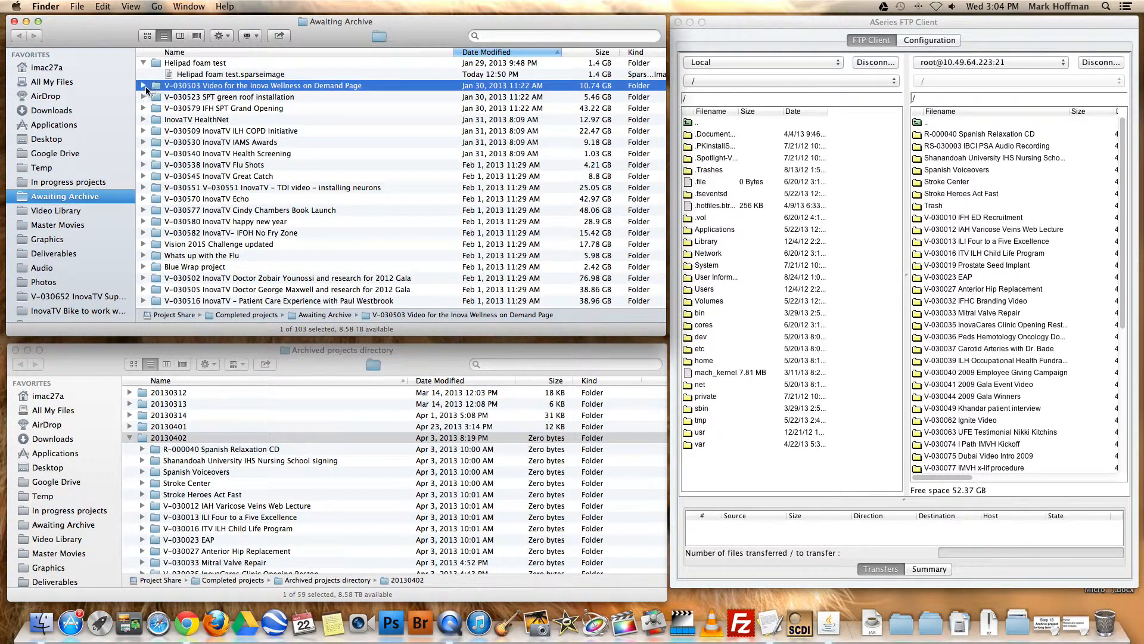
pyautogui.click(144, 86)
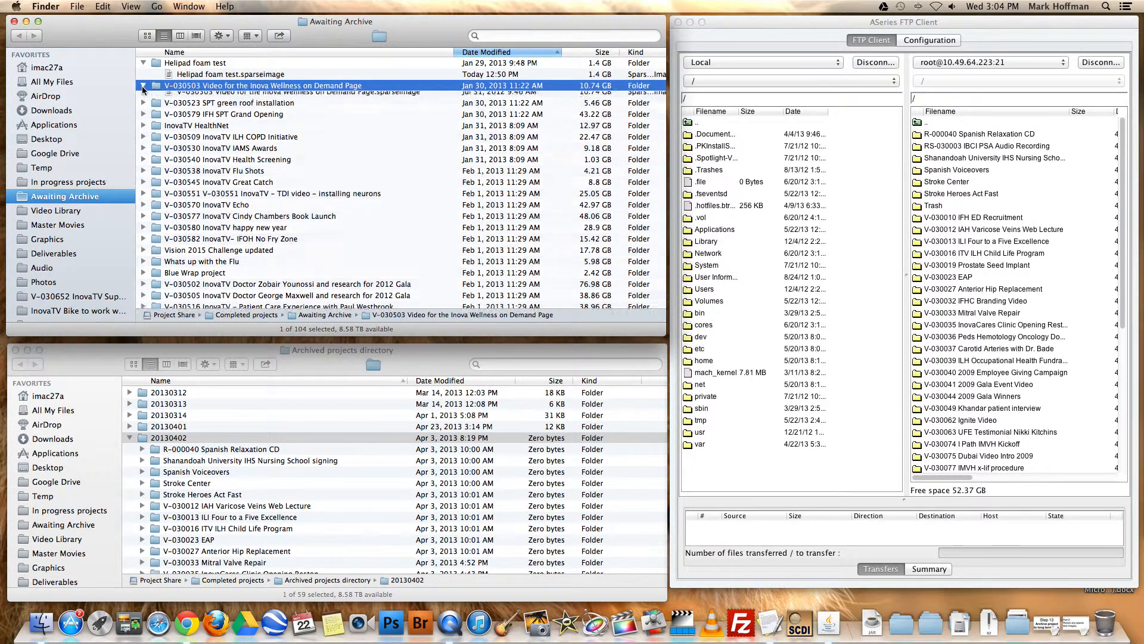
pyautogui.click(263, 99)
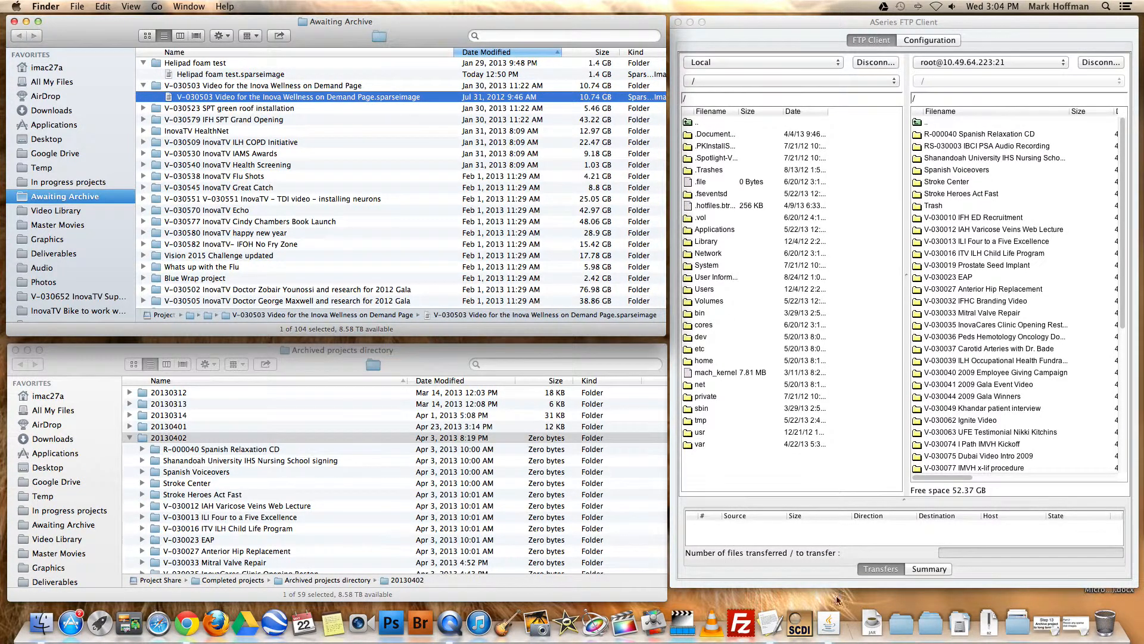
# Open CreateDiskImage, move its window clear of the Awaiting Archive list, and label the V-030503 sparse image green
pyautogui.click(802, 637)
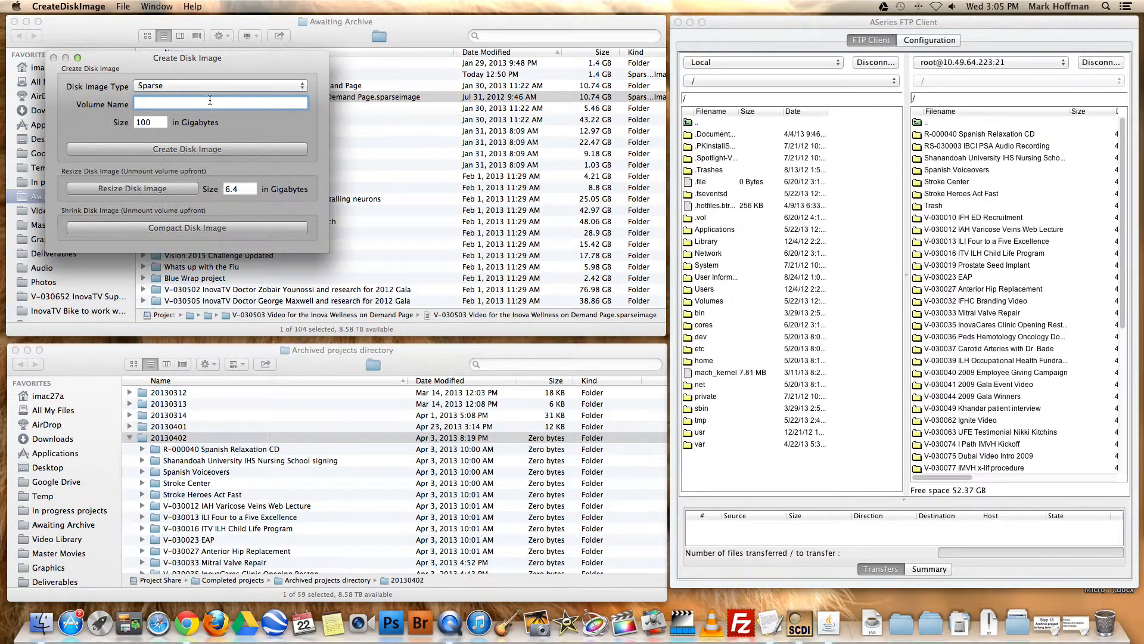
pyautogui.moveTo(104, 57); pyautogui.dragTo(264, 64)
pyautogui.click(69, 6)
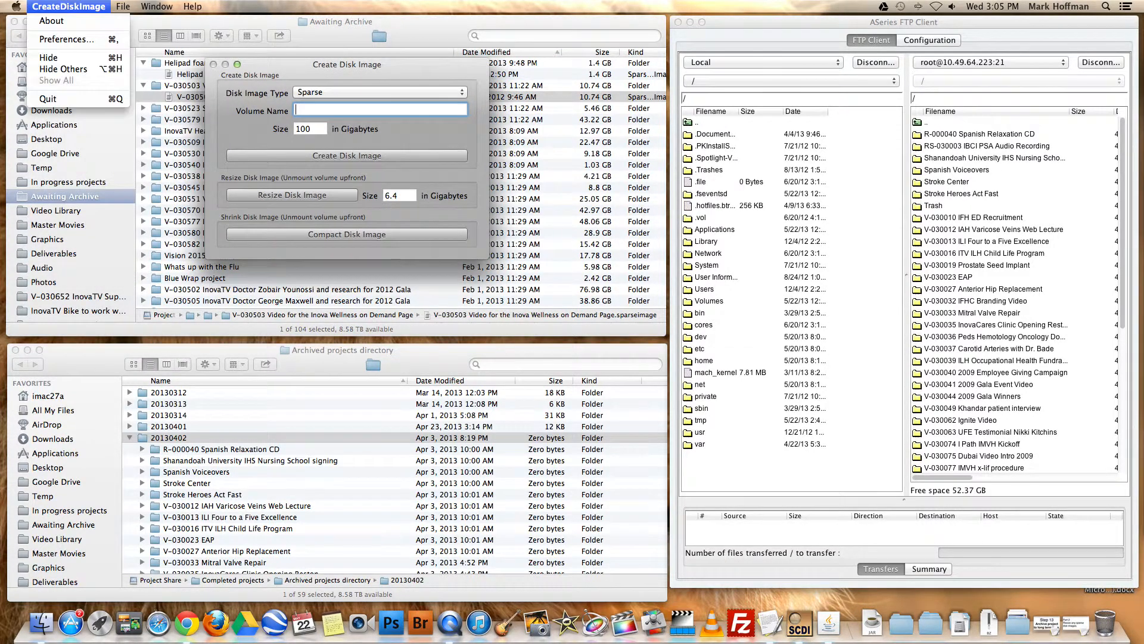
pyautogui.click(349, 67)
pyautogui.moveTo(353, 68); pyautogui.dragTo(760, 84)
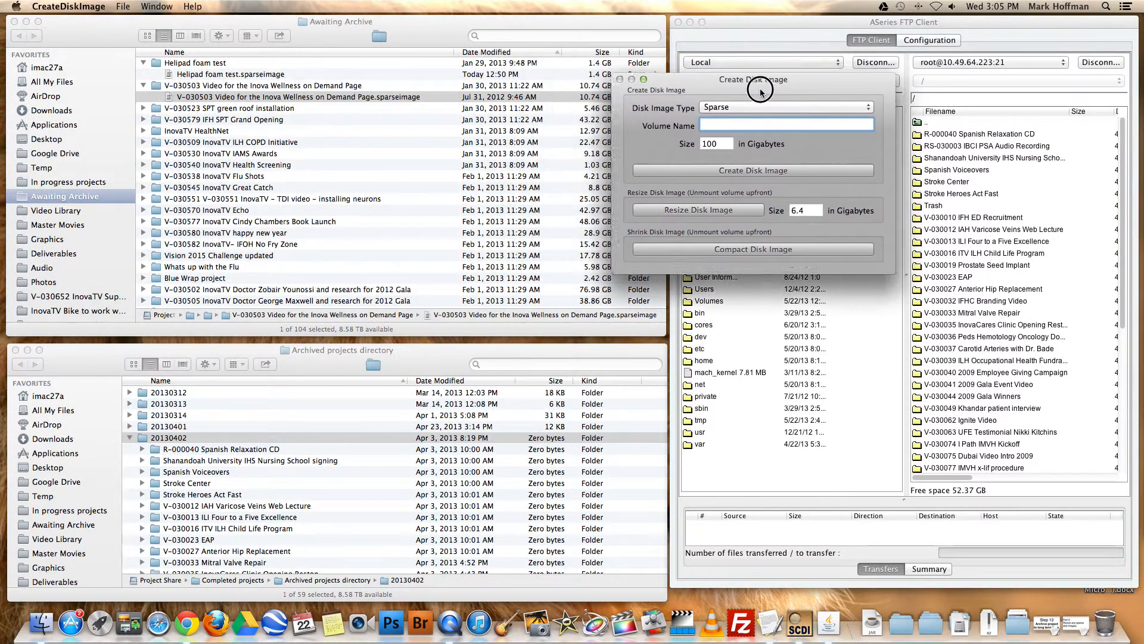
pyautogui.rightClick(412, 100)
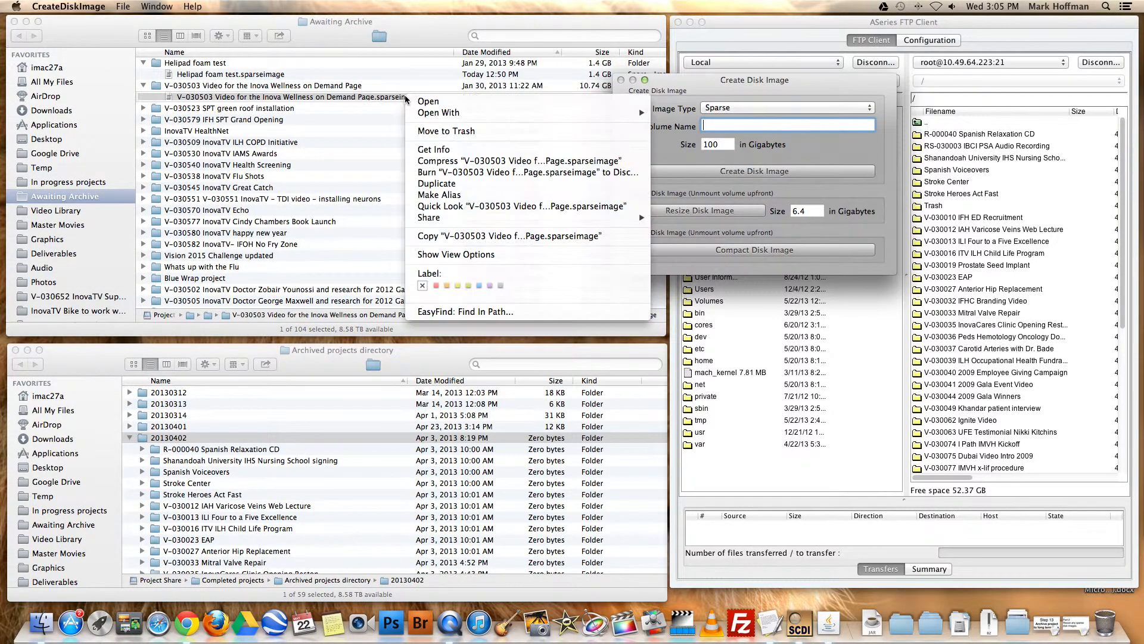
pyautogui.click(469, 286)
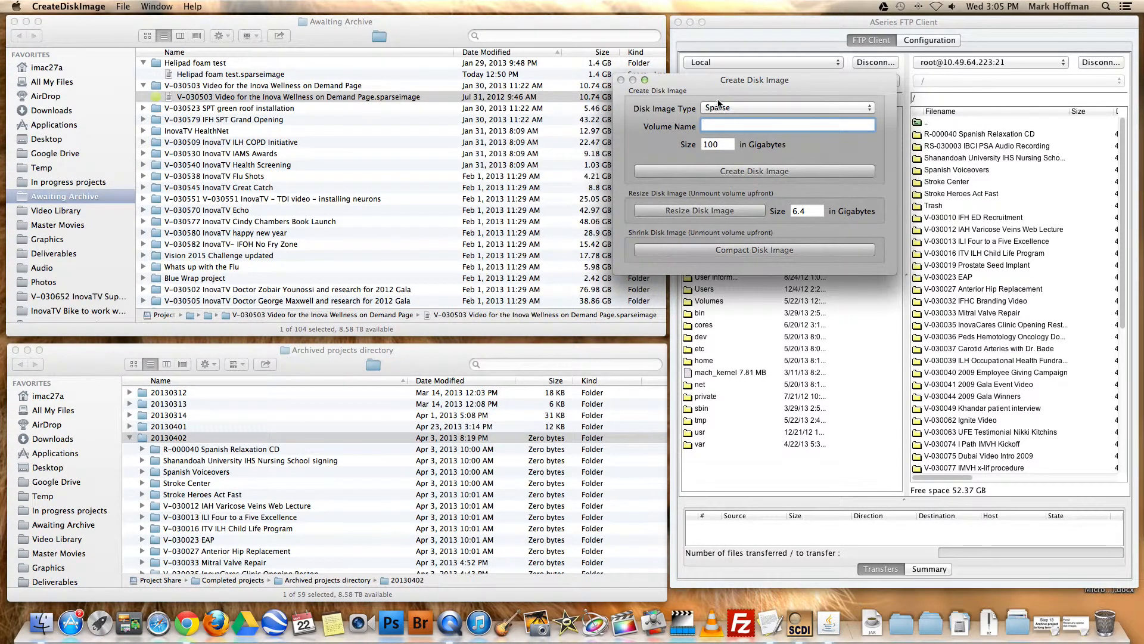
# Resize V-030503 Video for the Inova Wellness on Demand Page.sparseimage to 15.74 GB, and quit CreateDiskImage
pyautogui.moveTo(755, 93); pyautogui.dragTo(592, 127)
pyautogui.doubleClick(636, 257)
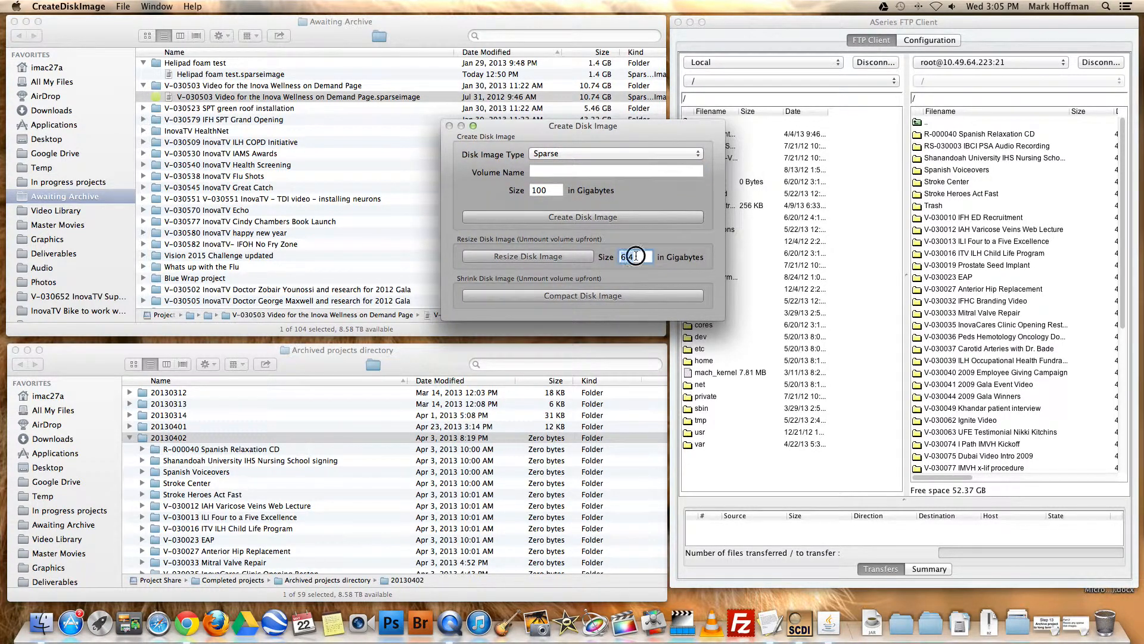
pyautogui.write('15.74')
pyautogui.click(569, 262)
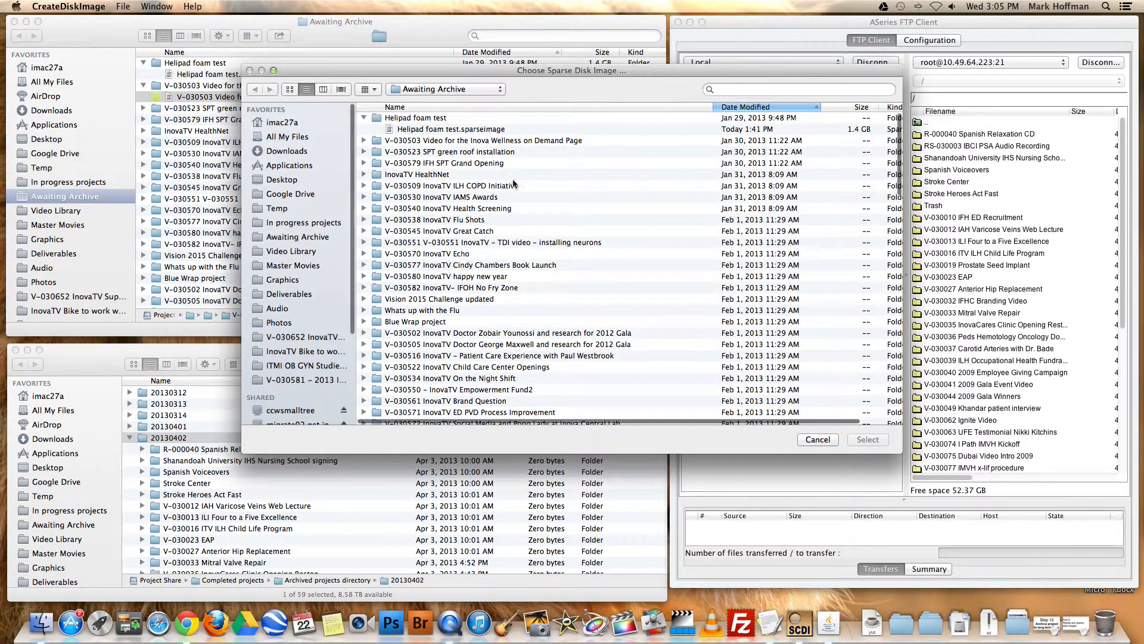
pyautogui.click(364, 141)
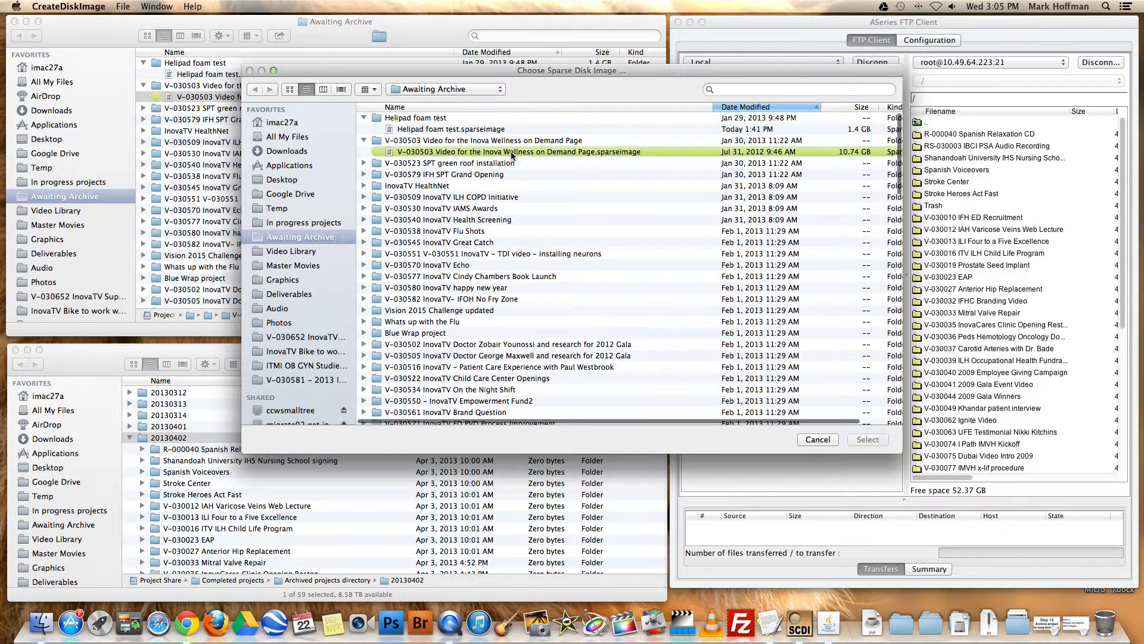
pyautogui.click(513, 152)
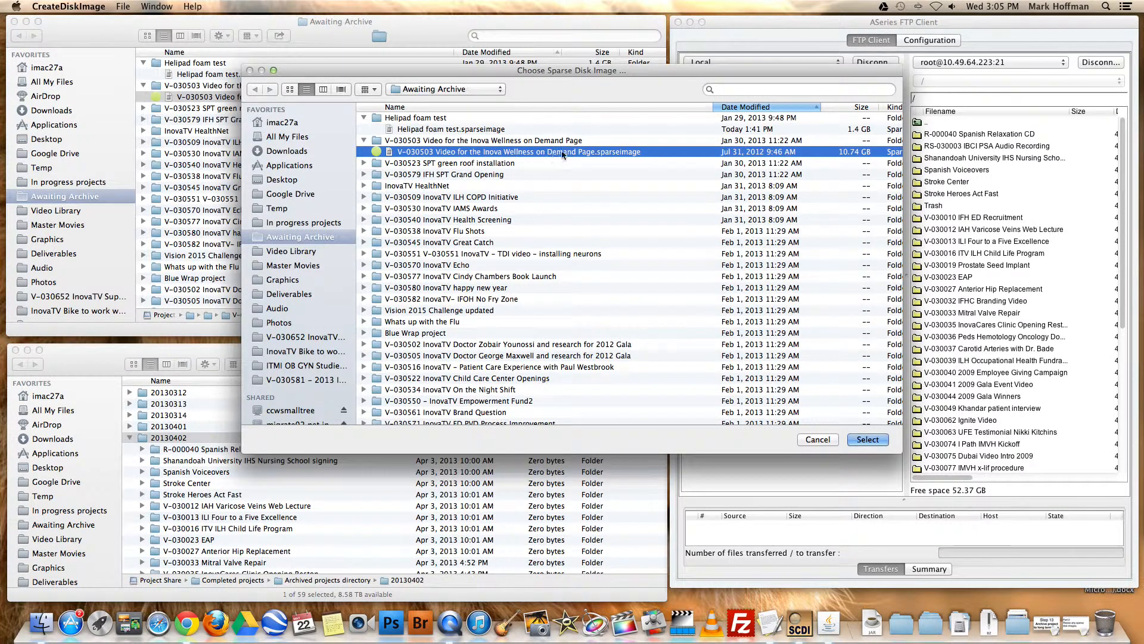
pyautogui.click(868, 440)
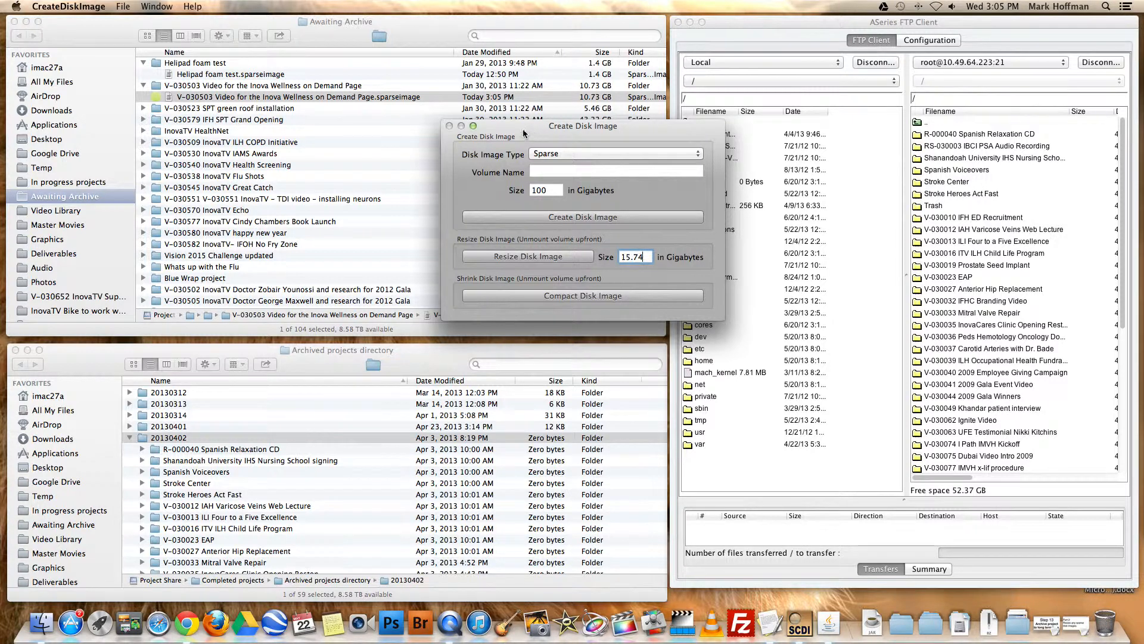
pyautogui.moveTo(501, 129); pyautogui.dragTo(488, 143)
pyautogui.press('super+q')
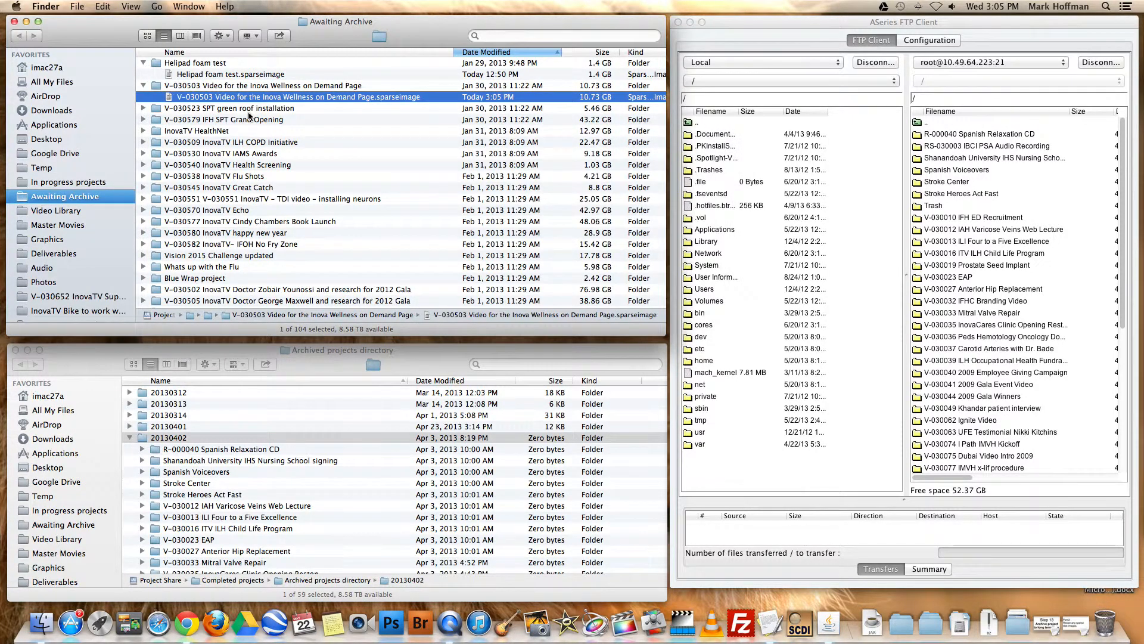
# Reopen CreateDiskImage, resize V-030523 SPT green roof installation.sparseimage to 10.46 GB, and move the window clear of the Awaiting Archive list
pyautogui.click(247, 111)
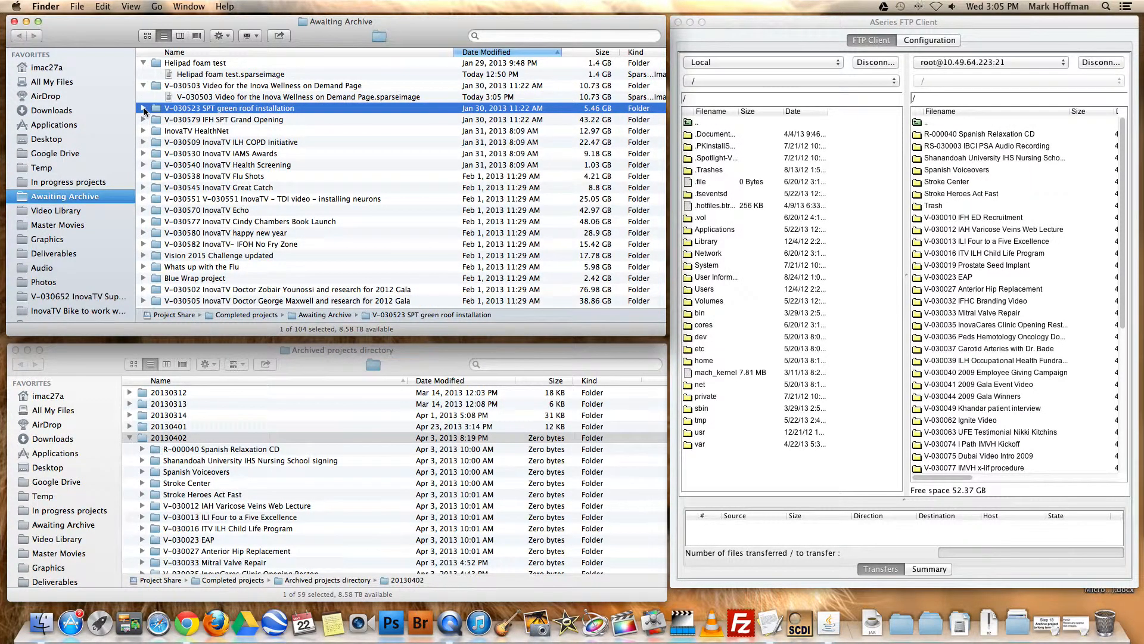
pyautogui.click(144, 110)
pyautogui.click(306, 120)
pyautogui.click(799, 623)
pyautogui.click(240, 188)
pyautogui.write('10.46')
pyautogui.moveTo(213, 62); pyautogui.dragTo(819, 157)
# Show the contents of the V-030579 IFH SPT Grand Opening folder and resize its sparse image to 48 GB
pyautogui.click(144, 131)
pyautogui.click(259, 165)
pyautogui.doubleClick(843, 283)
pyautogui.write('48')
pyautogui.click(775, 282)
pyautogui.click(536, 207)
pyautogui.click(869, 439)
# Resize InovaTV HealthNet.sparseimage to 17.97 GB and V-030509 InovaTV ILH COPD Initiative.sparseimage to 28 GB
pyautogui.click(144, 177)
pyautogui.click(871, 443)
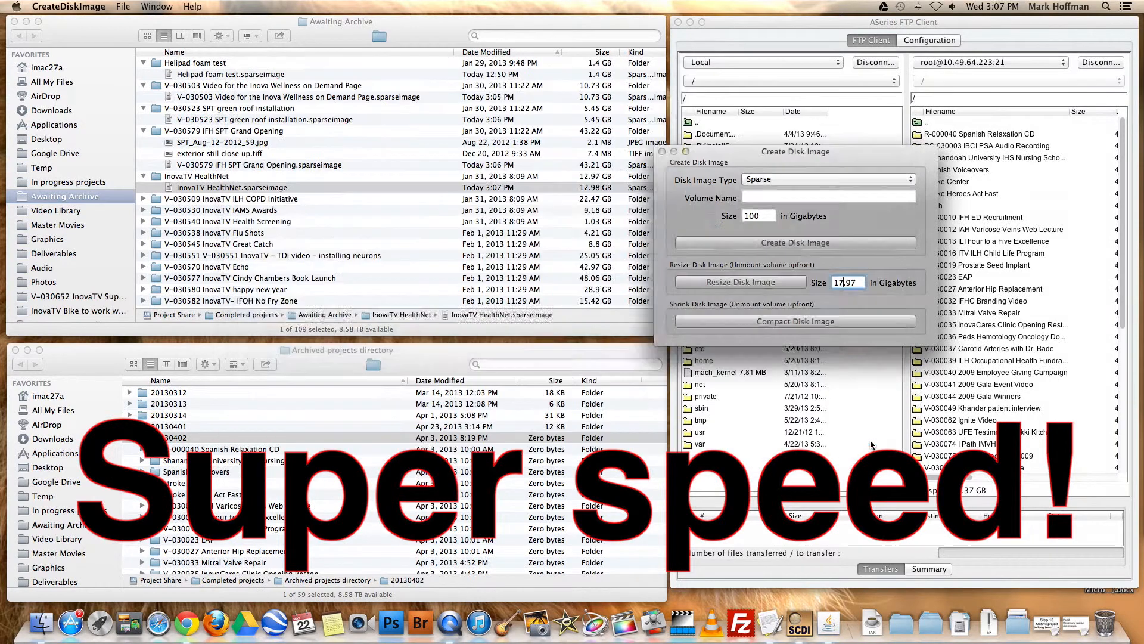
pyautogui.click(143, 199)
pyautogui.click(266, 210)
pyautogui.moveTo(741, 155); pyautogui.dragTo(721, 155)
pyautogui.write('28.47')
pyautogui.click(745, 282)
pyautogui.click(475, 253)
pyautogui.click(872, 442)
# Show the contents of the V-030530 InovaTV IAMS Awards folder and resize its sparse image to 14.18 GB
pyautogui.click(143, 222)
pyautogui.click(256, 233)
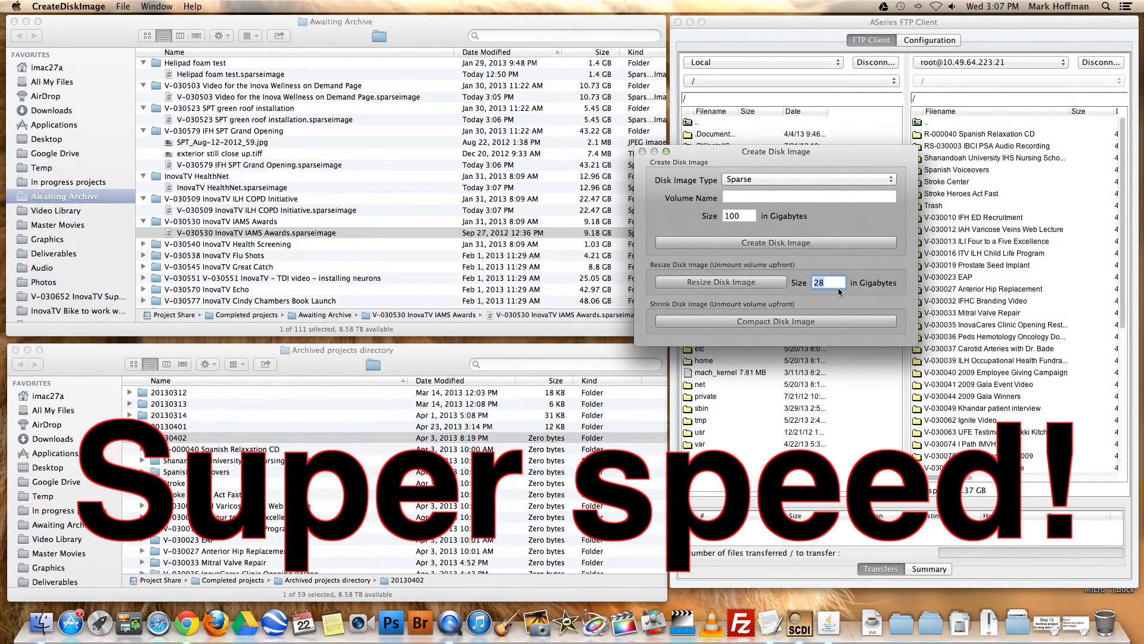
pyautogui.write('14.18')
pyautogui.click(721, 283)
pyautogui.click(870, 440)
# Resize V-030540 InovaTV Health Screening.sparseimage to 5.03 GB, and quit CreateDiskImage
pyautogui.click(144, 244)
pyautogui.click(262, 256)
pyautogui.write('5.03')
pyautogui.click(721, 282)
pyautogui.click(870, 440)
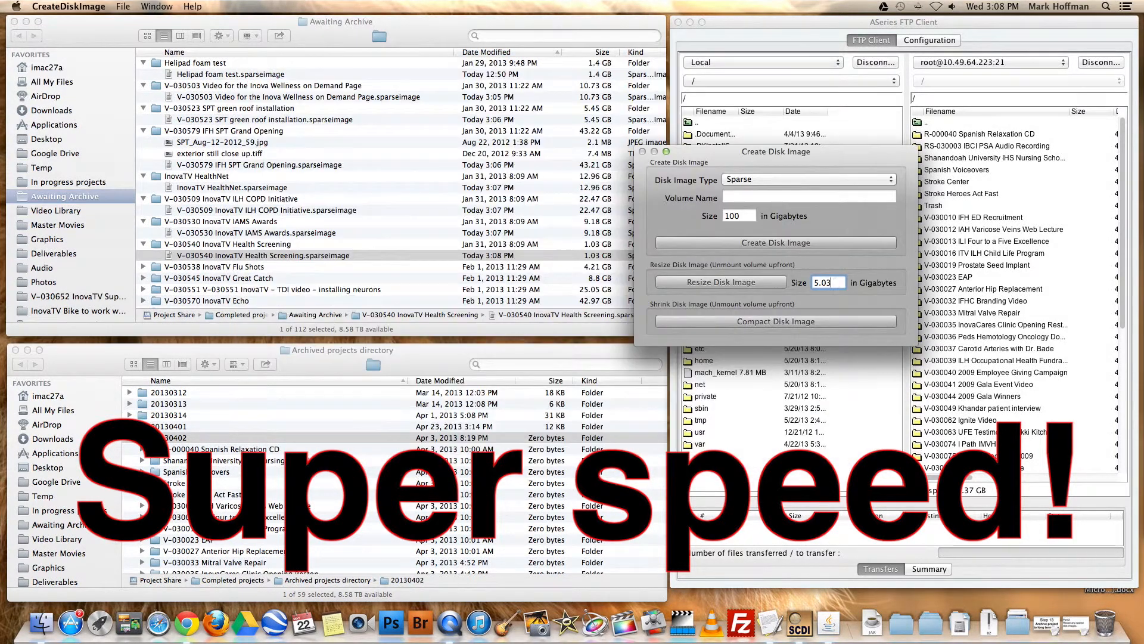
pyautogui.press('super+q')
# Collapse the expanded project folders and label the eight from Helipad foam test through V-030540 InovaTV Health Screening yellow
pyautogui.click(251, 256)
pyautogui.click(406, 256)
pyautogui.click(295, 244)
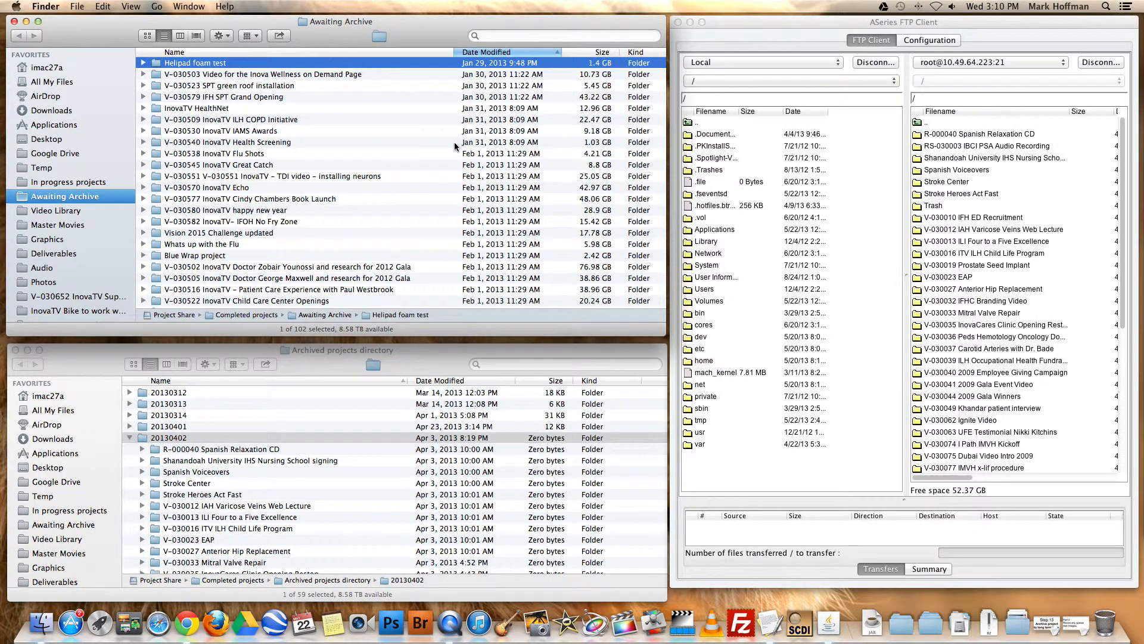
pyautogui.keyDown('shift'); pyautogui.click(454, 142); pyautogui.keyUp('shift')
pyautogui.rightClick(260, 118)
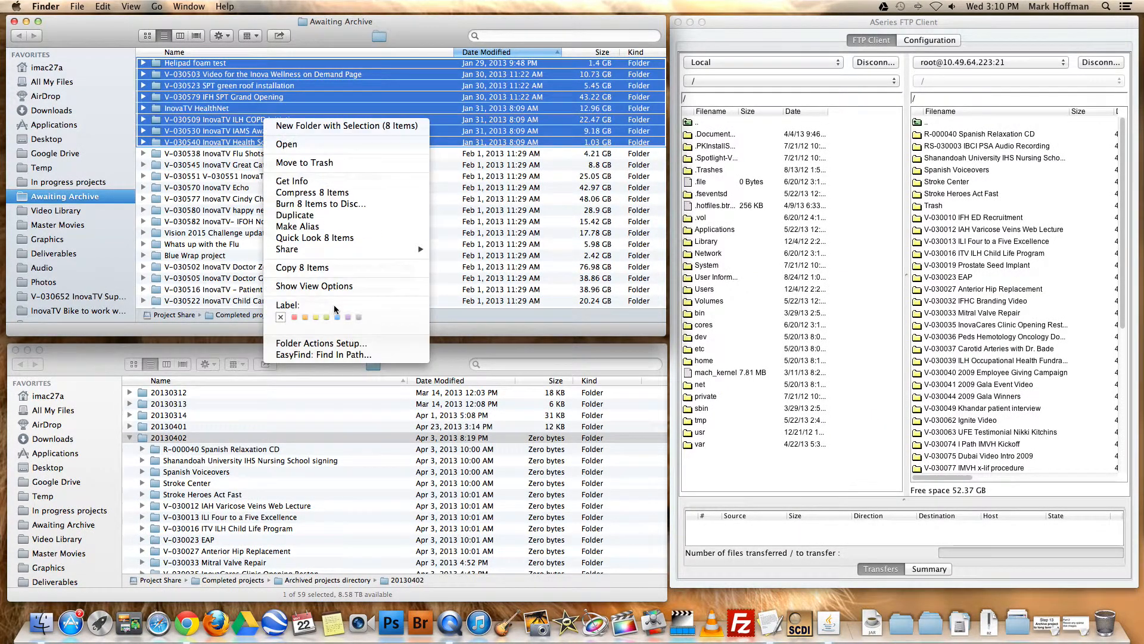
pyautogui.click(316, 317)
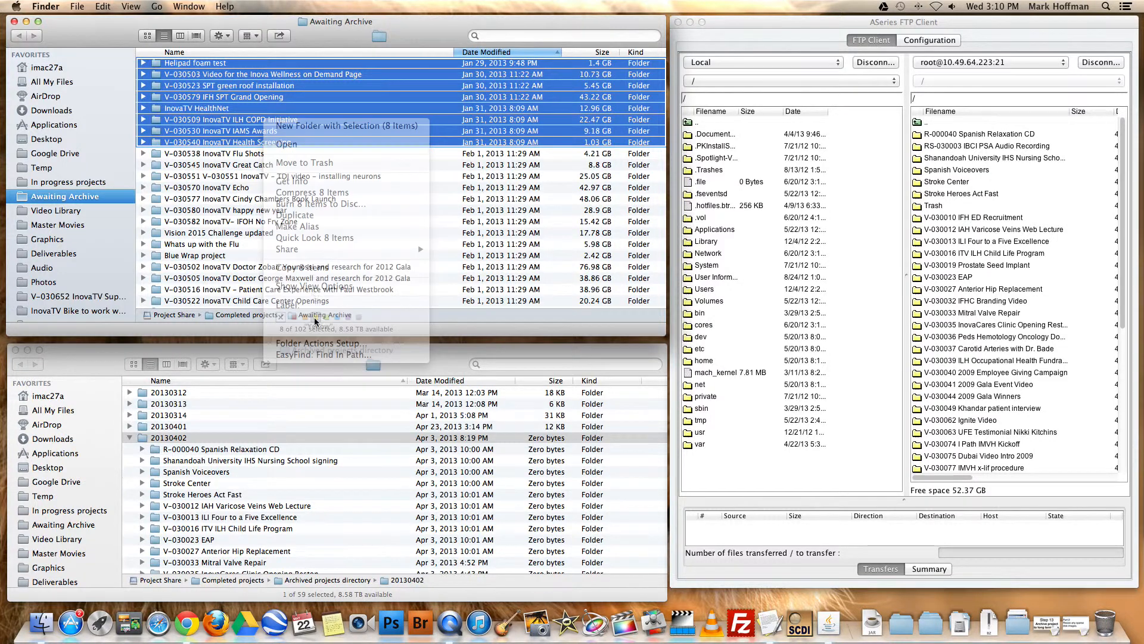
pyautogui.click(261, 153)
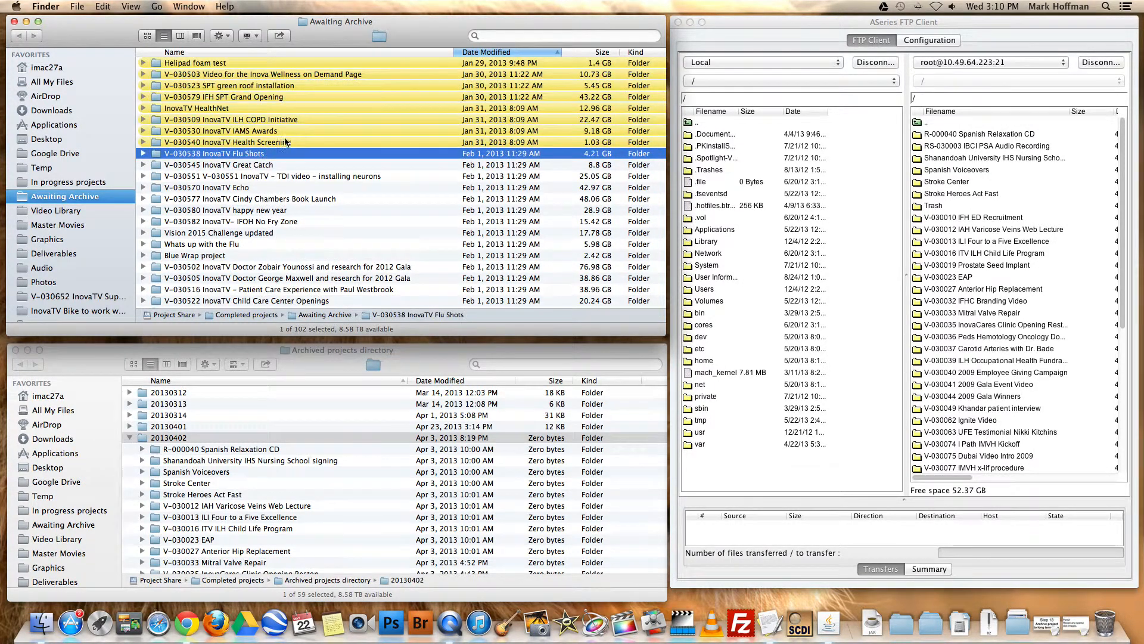
pyautogui.click(292, 64)
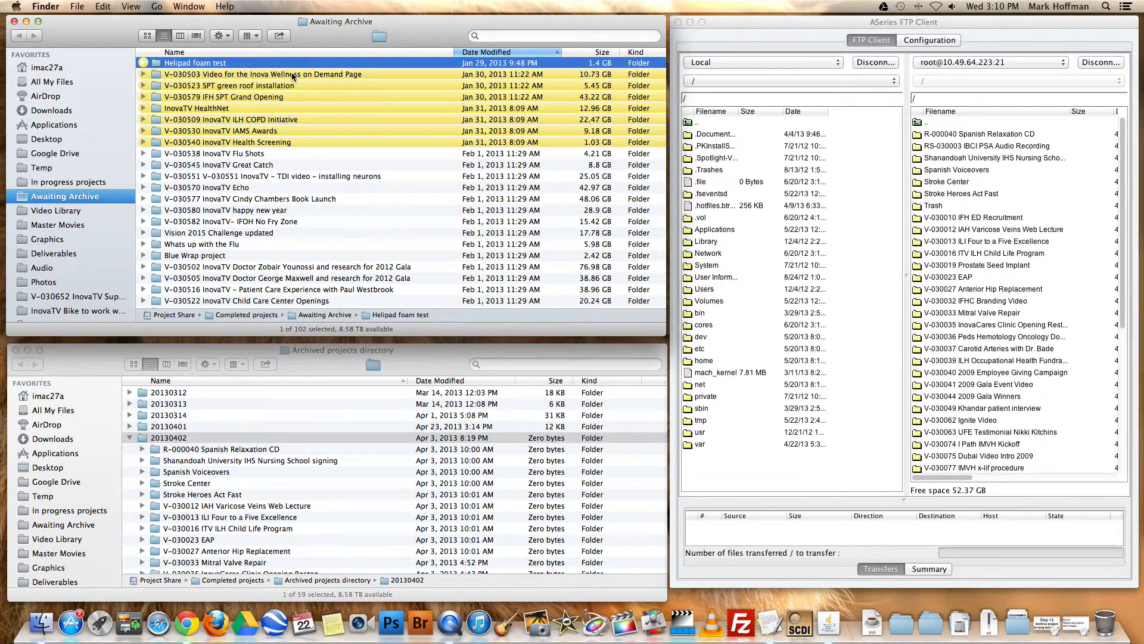
pyautogui.click(281, 74)
pyautogui.click(245, 64)
# Switch to the ASeries FTP Client, open local folder /Volumes/Project Share/Completed projects/Awaiting Archive, and widen the local Filename column
pyautogui.click(899, 26)
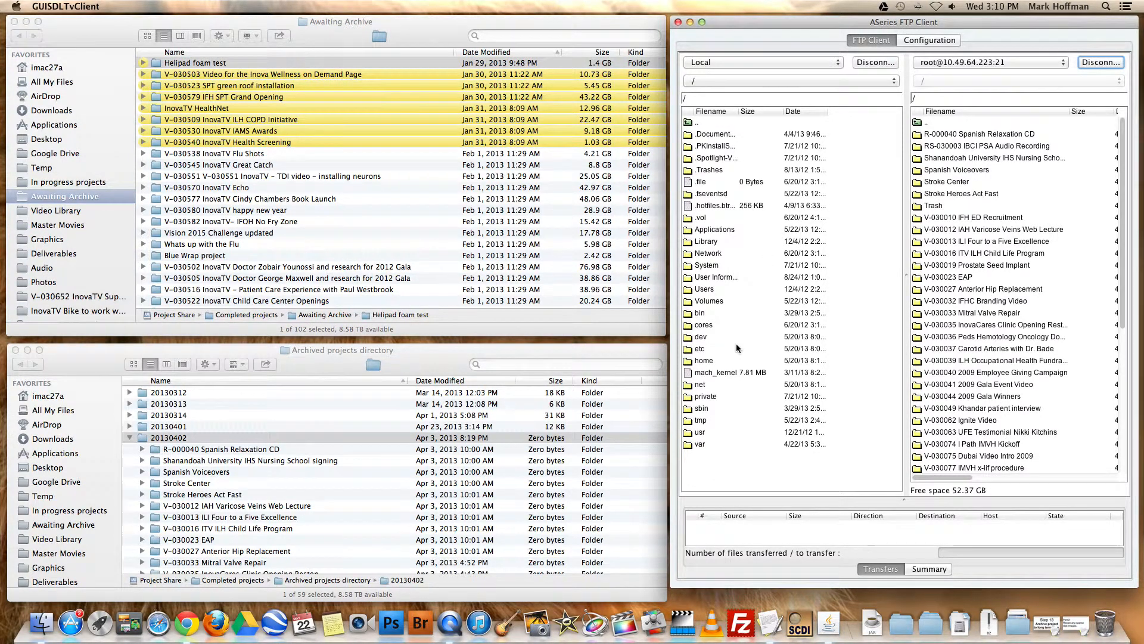
pyautogui.click(733, 62)
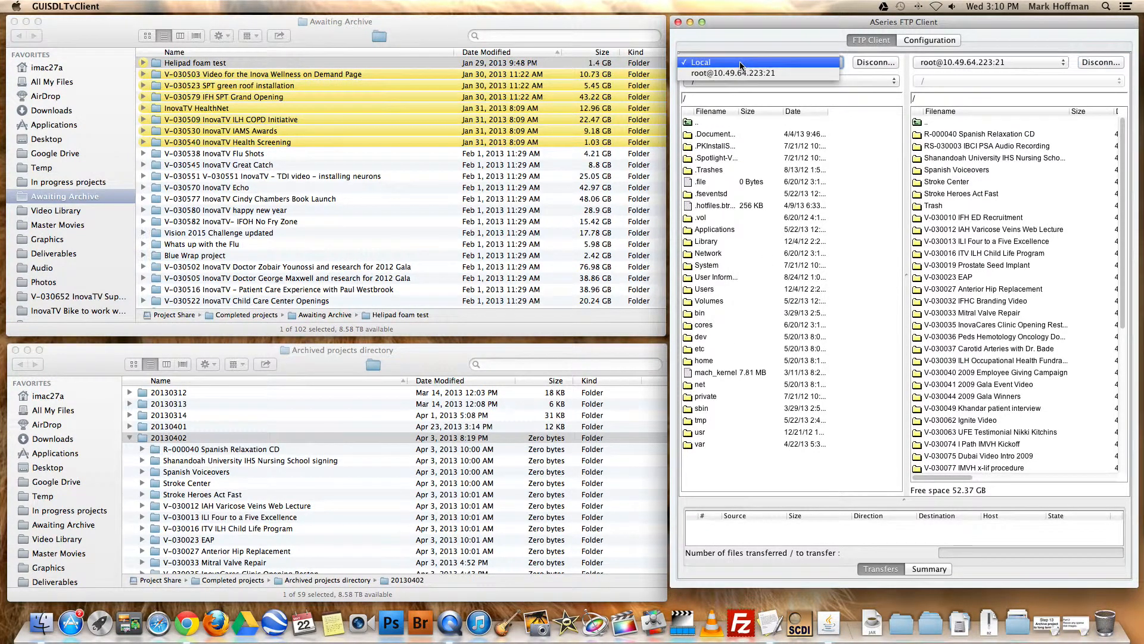
pyautogui.click(733, 66)
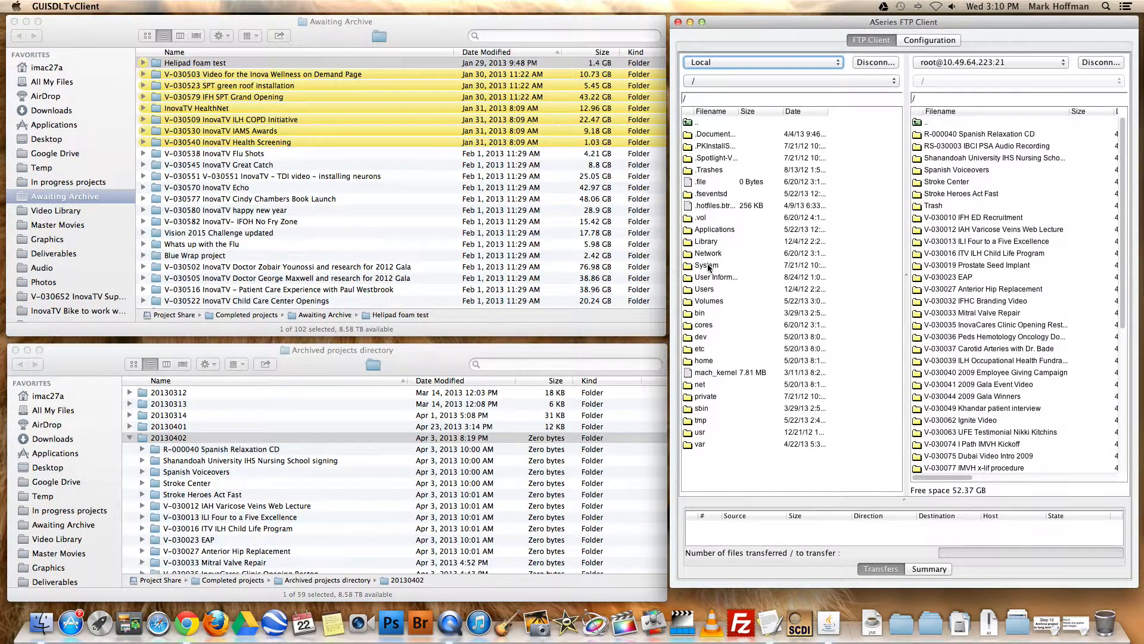
pyautogui.doubleClick(710, 301)
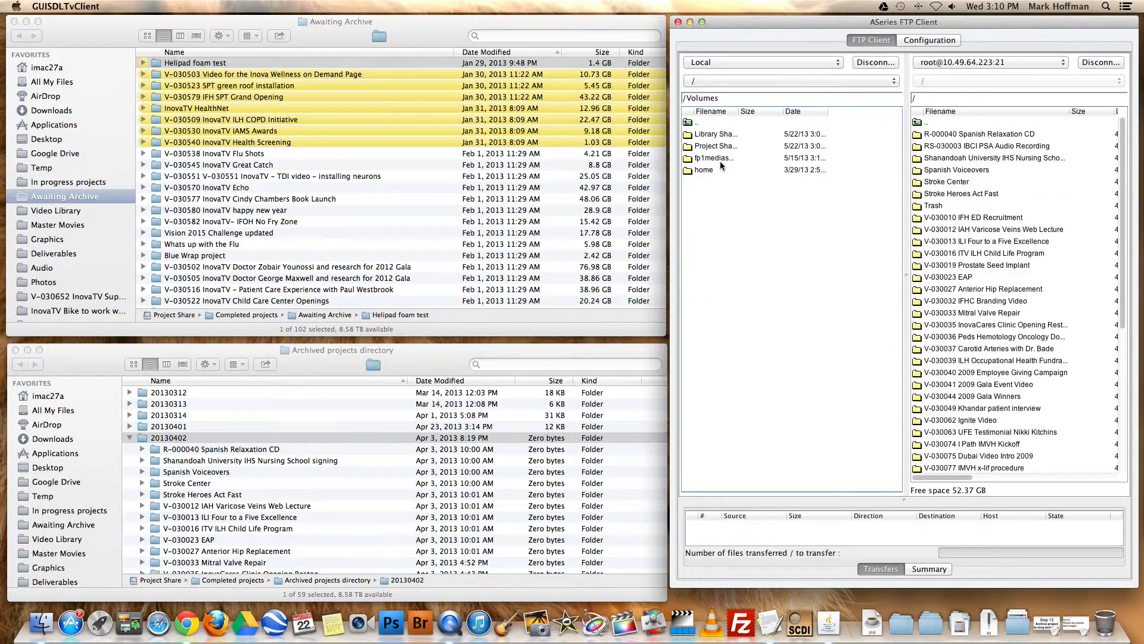
pyautogui.doubleClick(711, 147)
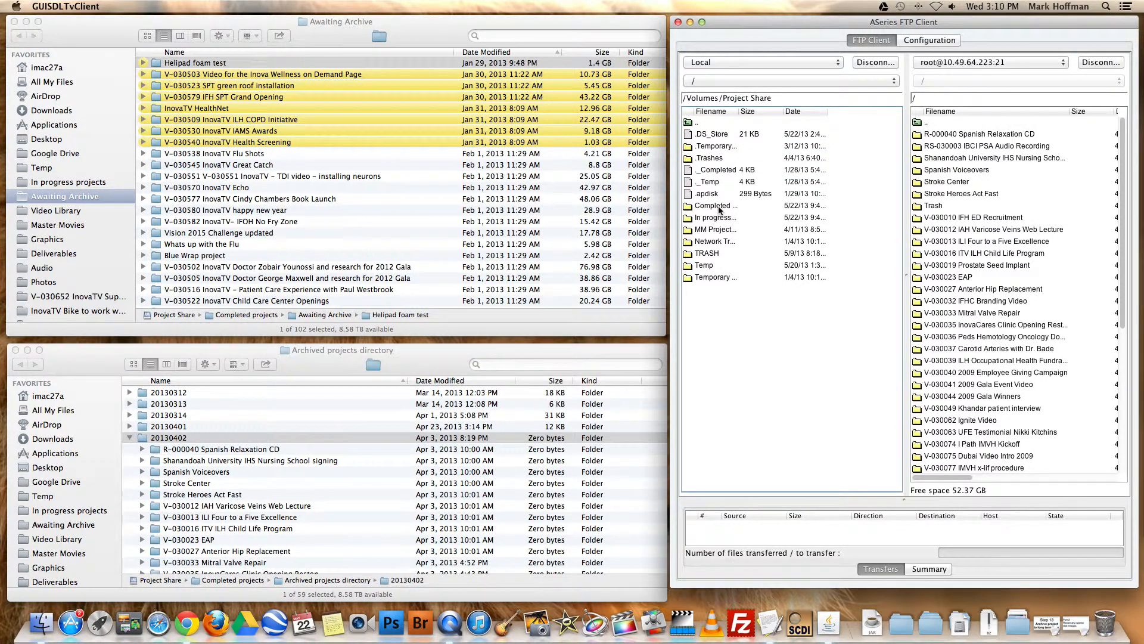
pyautogui.doubleClick(717, 206)
pyautogui.moveTo(738, 112); pyautogui.dragTo(772, 112)
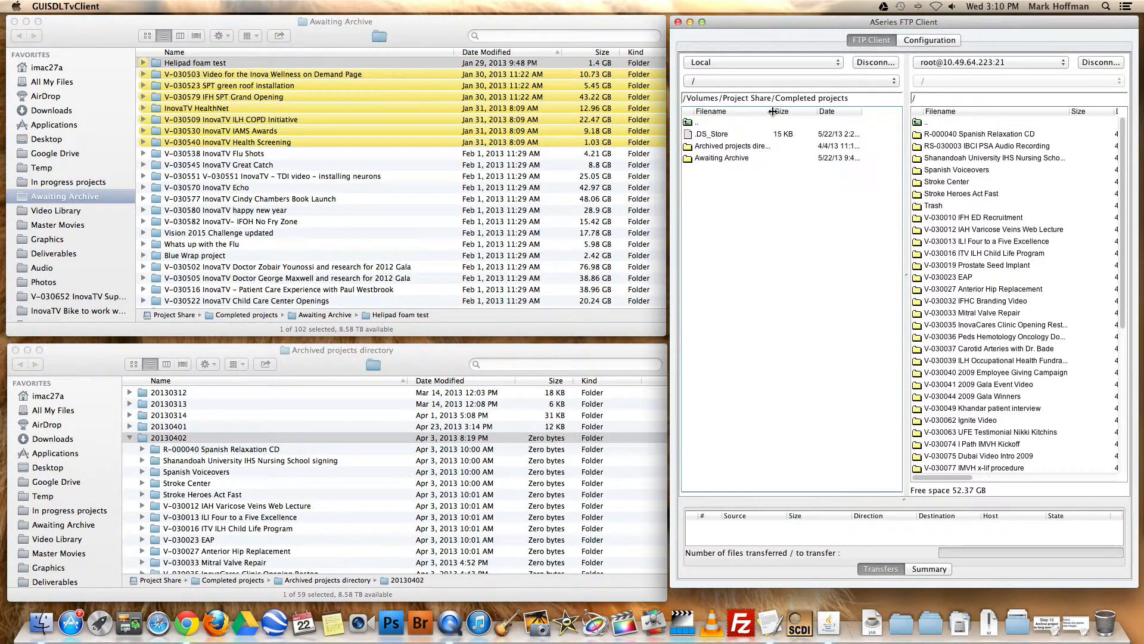
pyautogui.doubleClick(737, 159)
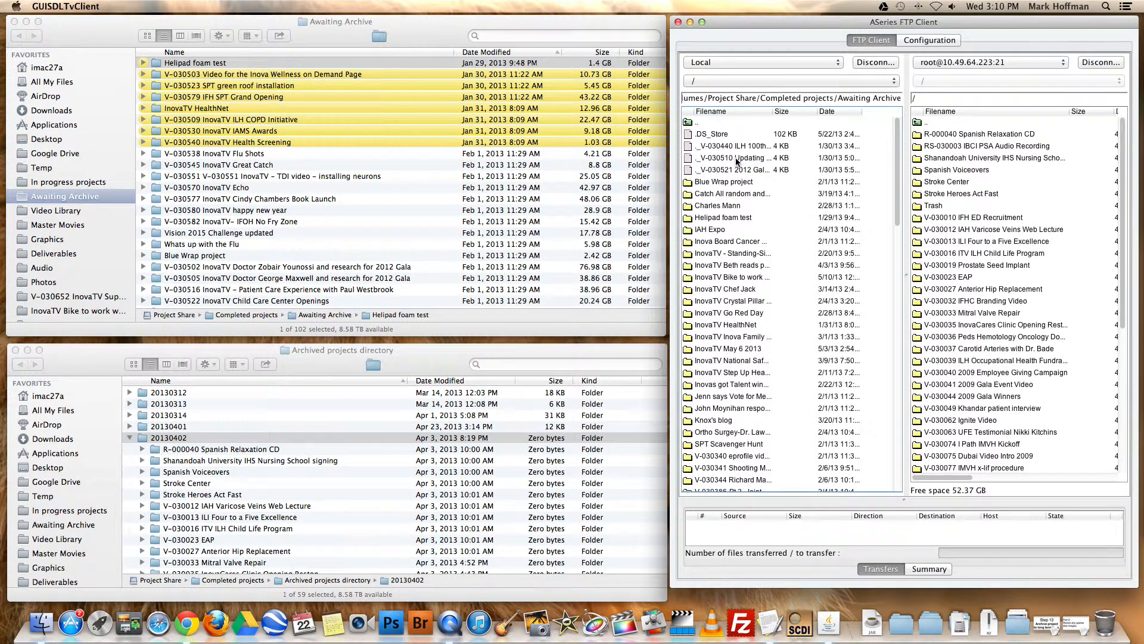
# Sort the local files by date with the oldest first, and upload the Helipad foam test folder to the archive server's root
pyautogui.click(828, 113)
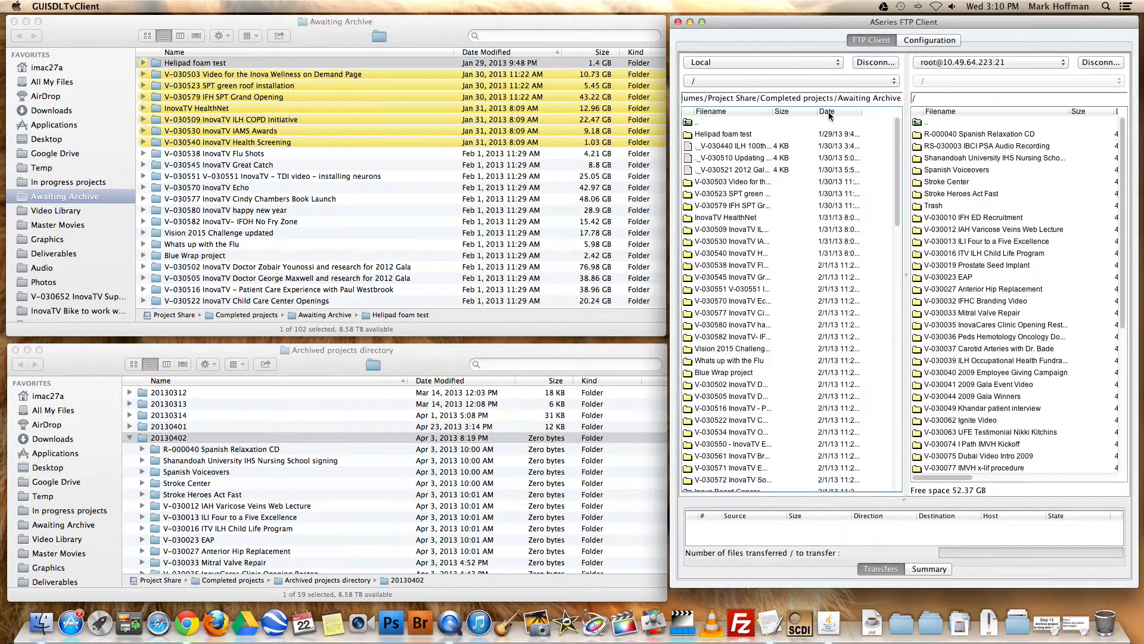
pyautogui.click(723, 136)
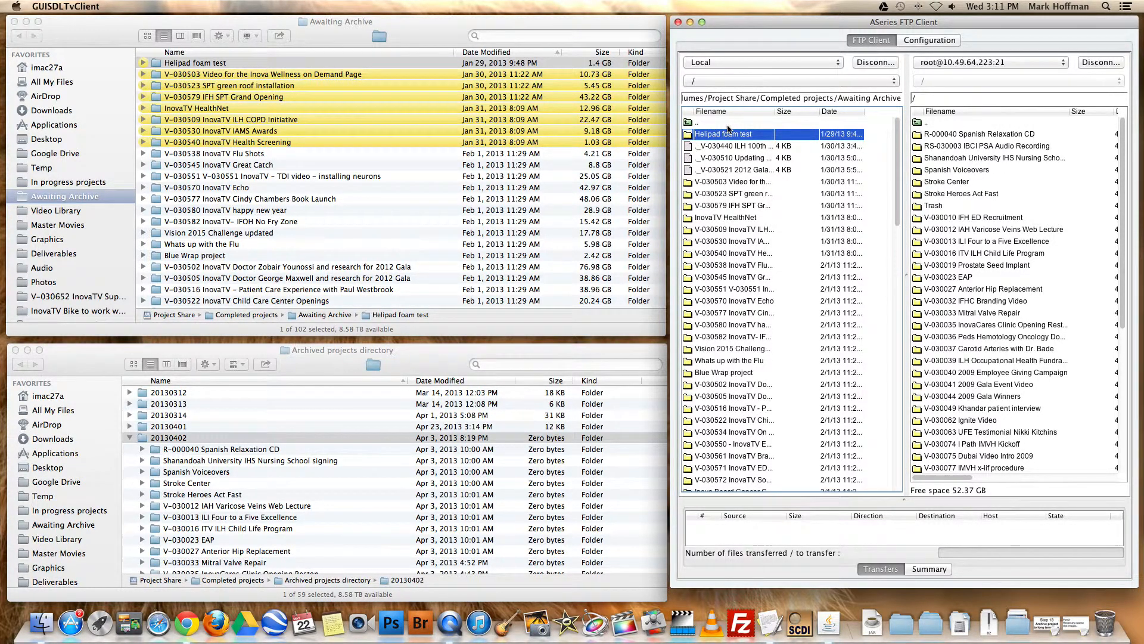
pyautogui.moveTo(706, 136); pyautogui.dragTo(951, 139)
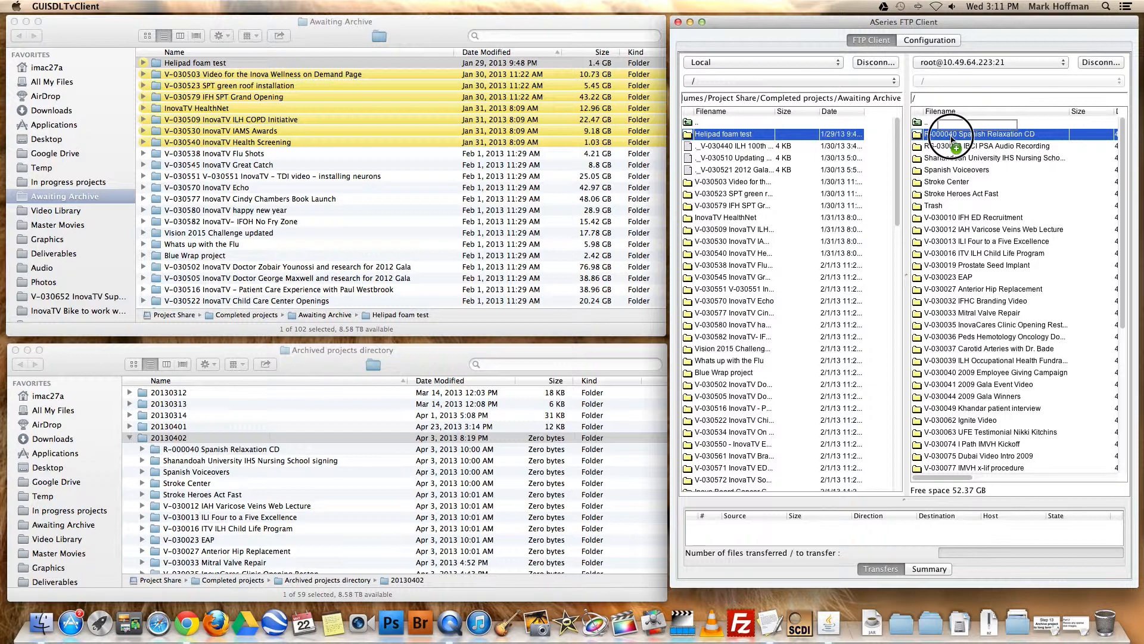
pyautogui.moveTo(952, 138)
pyautogui.mouseDown()
pyautogui.moveTo(931, 126)
pyautogui.moveTo(944, 129)
pyautogui.mouseUp()
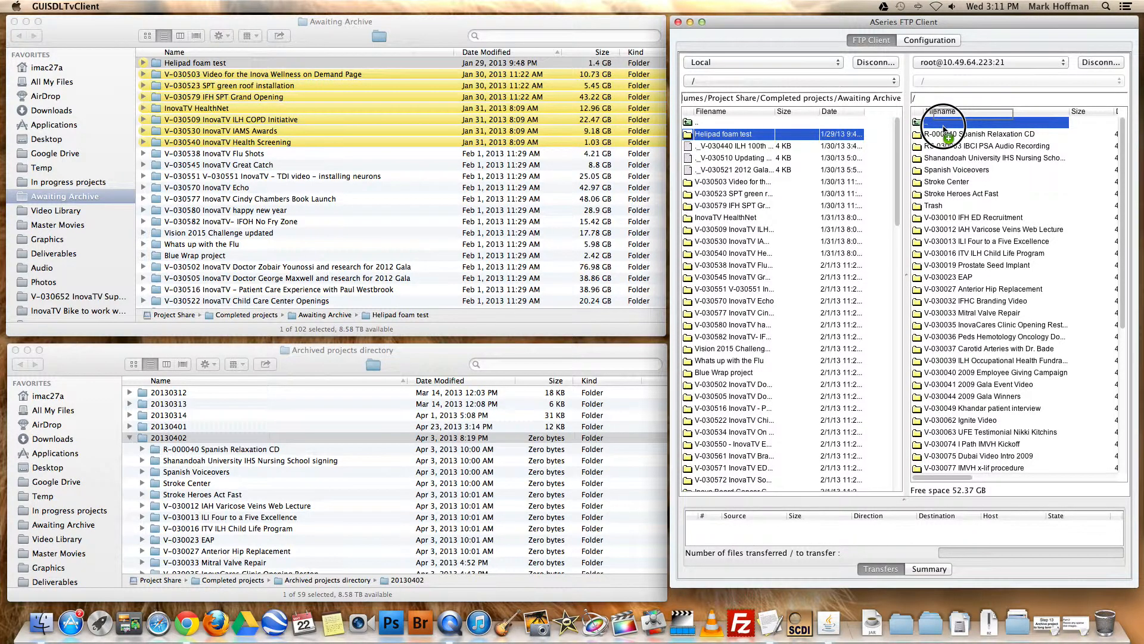
pyautogui.moveTo(943, 127); pyautogui.dragTo(944, 127)
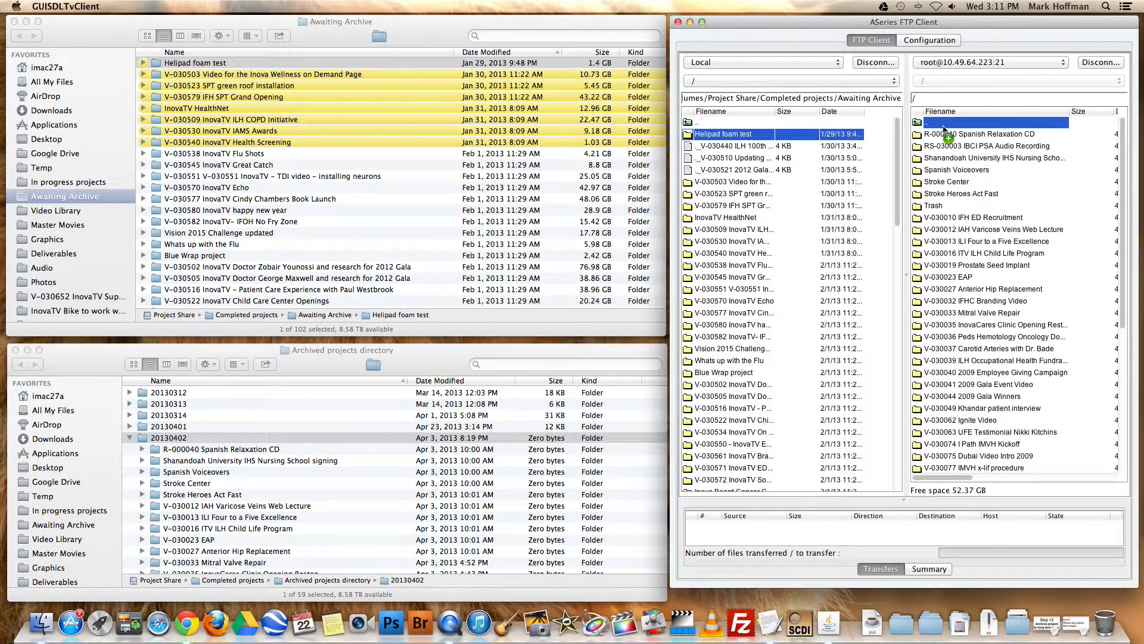
pyautogui.moveTo(943, 127); pyautogui.dragTo(943, 128)
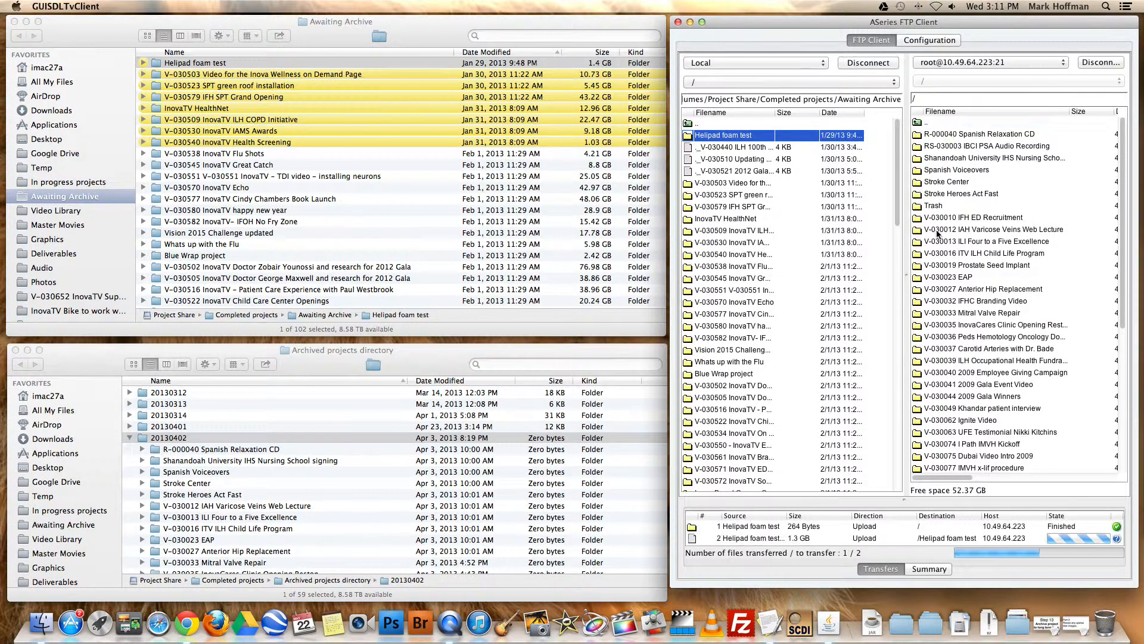
# Enlarge the transfer list area and try to upload the local V-030503 Video for the Inova Wellness folder to the archive server
pyautogui.moveTo(902, 501); pyautogui.dragTo(904, 400)
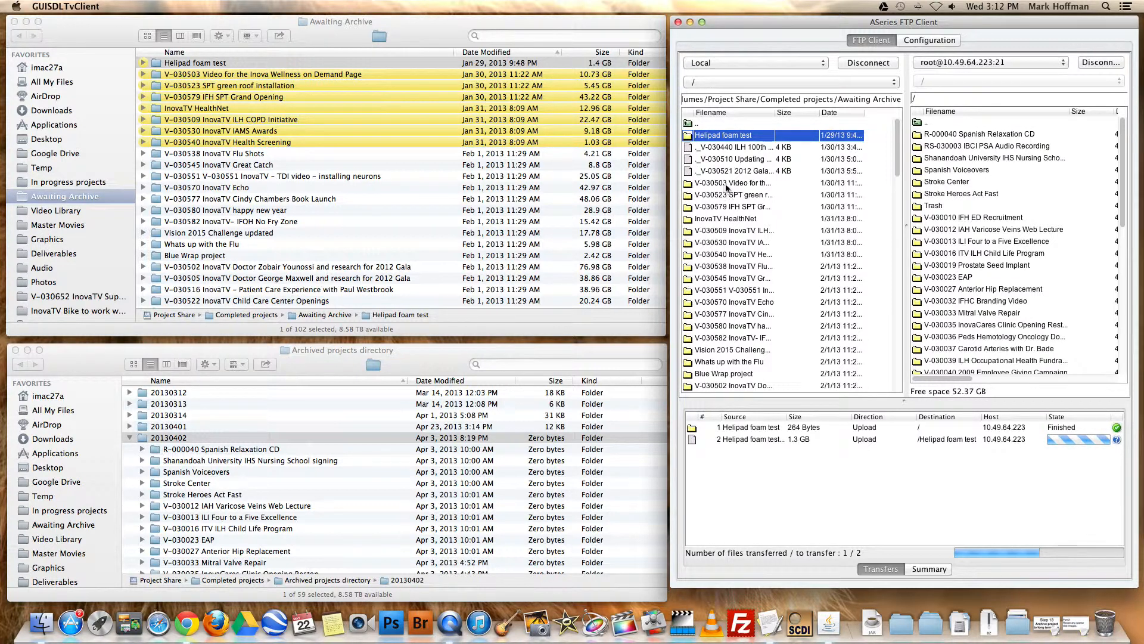
pyautogui.click(741, 186)
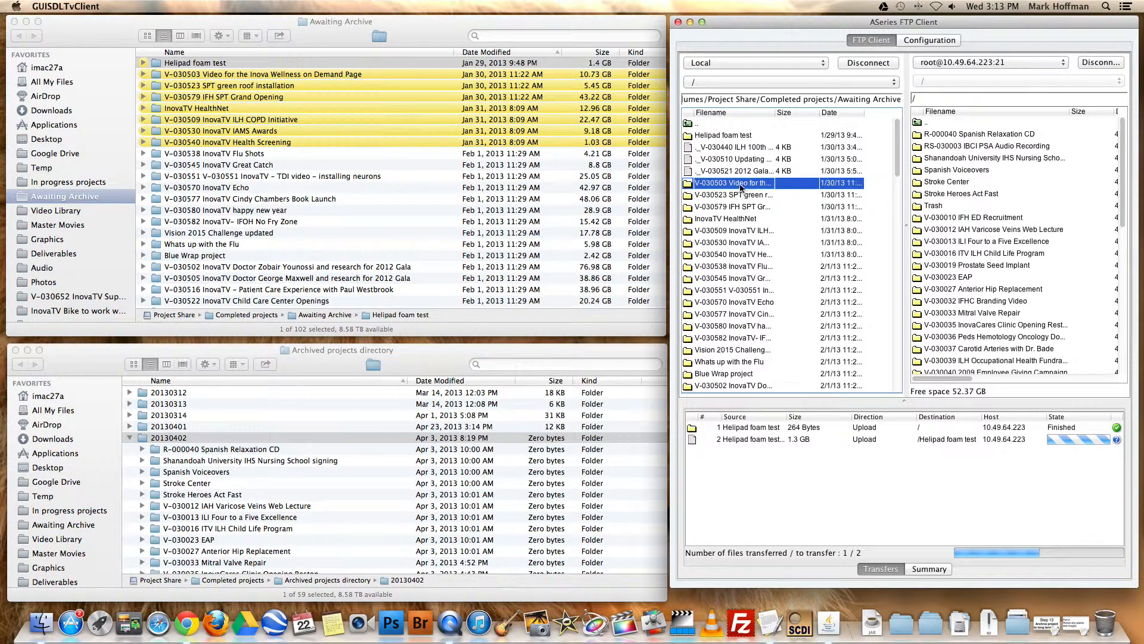
pyautogui.moveTo(739, 186); pyautogui.dragTo(988, 190)
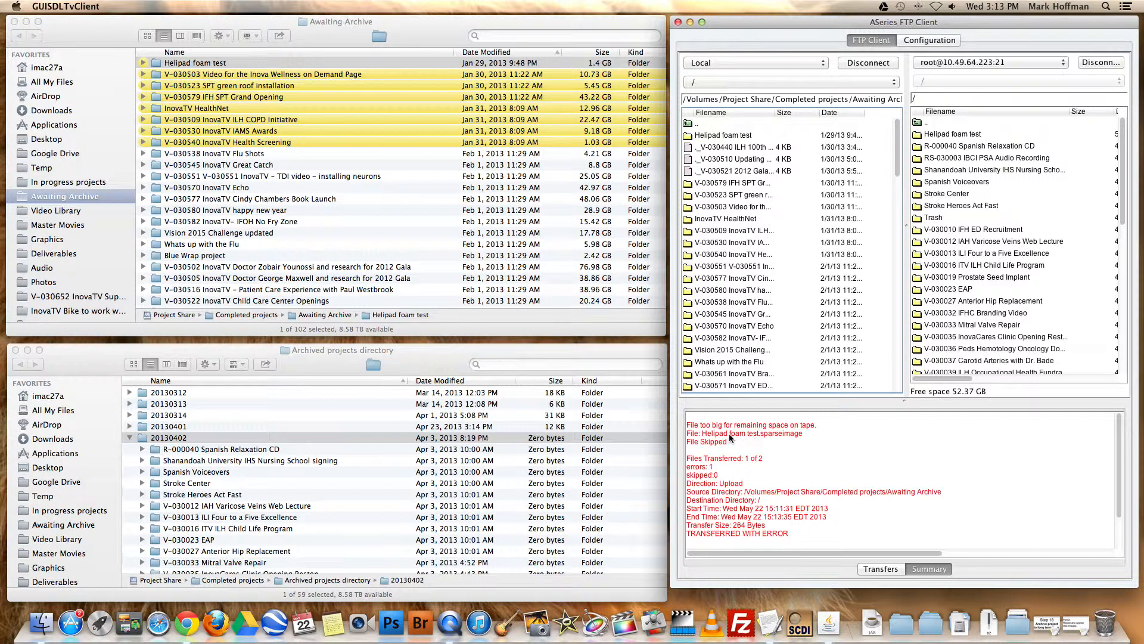
# Look through the folders on the archive server and eject its tape, accepting the disconnection
pyautogui.scroll(-10, 1023, 275)
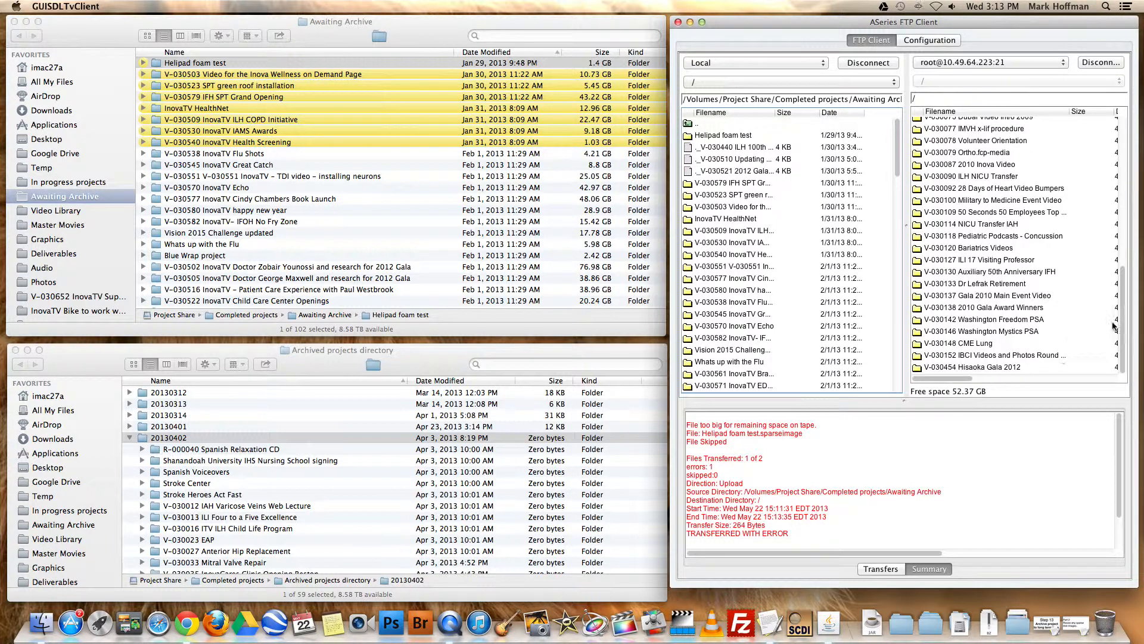
pyautogui.moveTo(1121, 323); pyautogui.dragTo(1119, 203)
pyautogui.moveTo(1010, 224); pyautogui.dragTo(1000, 273)
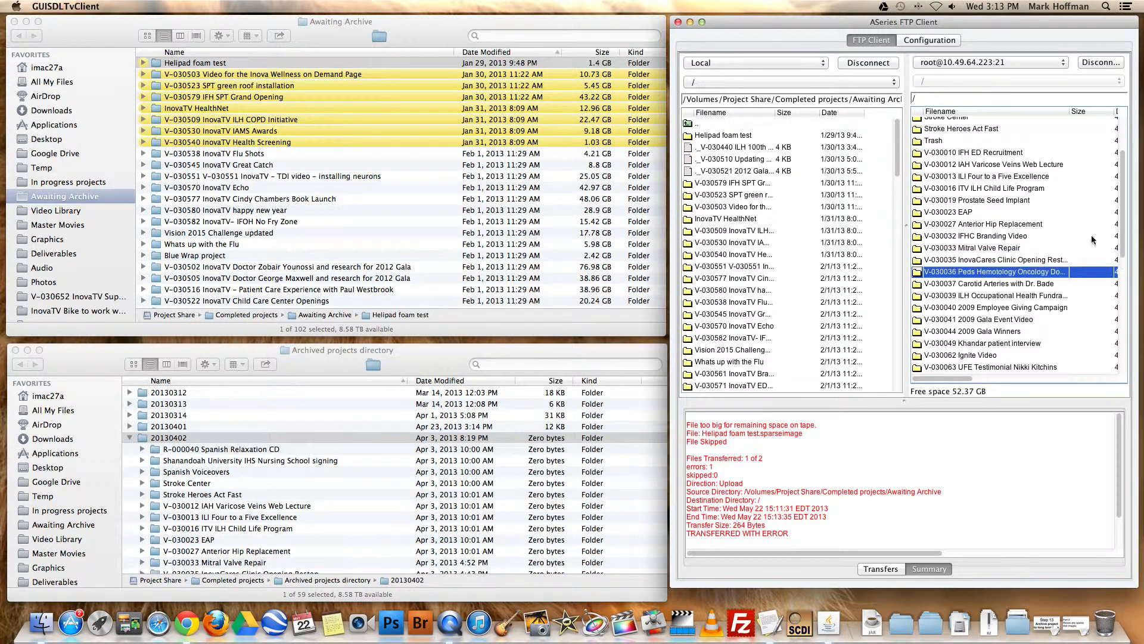
pyautogui.moveTo(1117, 234); pyautogui.dragTo(1127, 359)
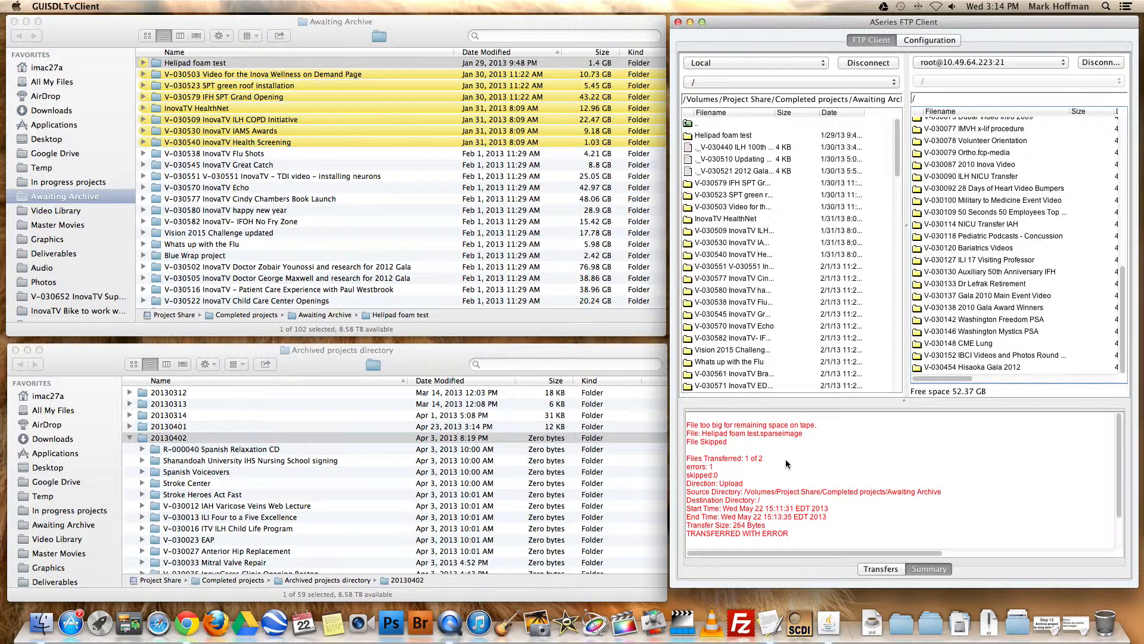
pyautogui.rightClick(1044, 167)
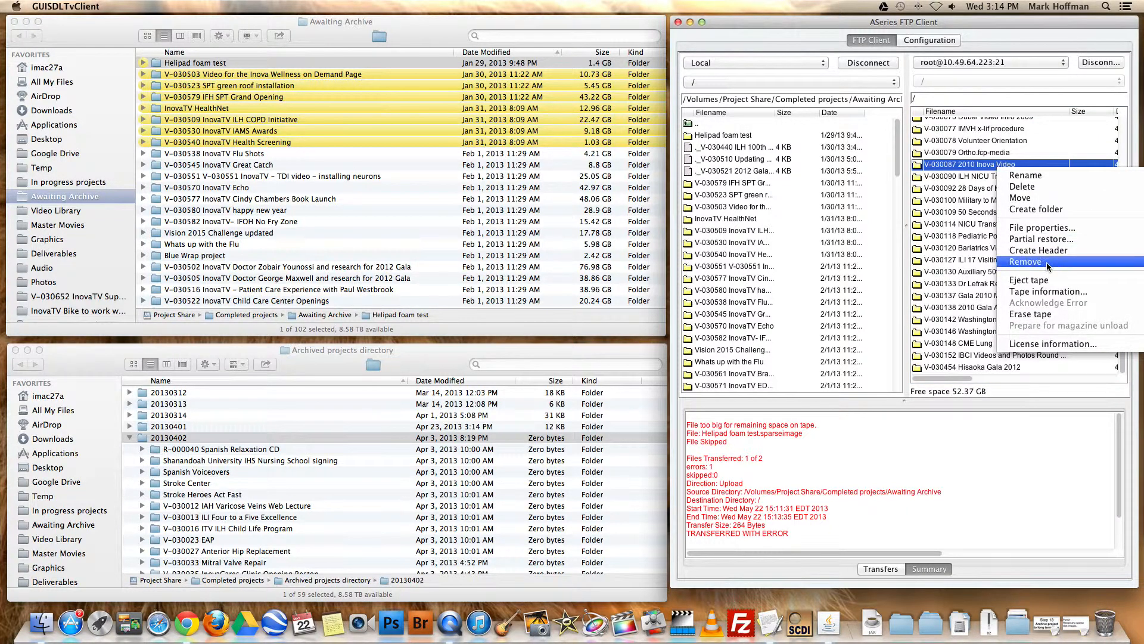
pyautogui.click(1047, 280)
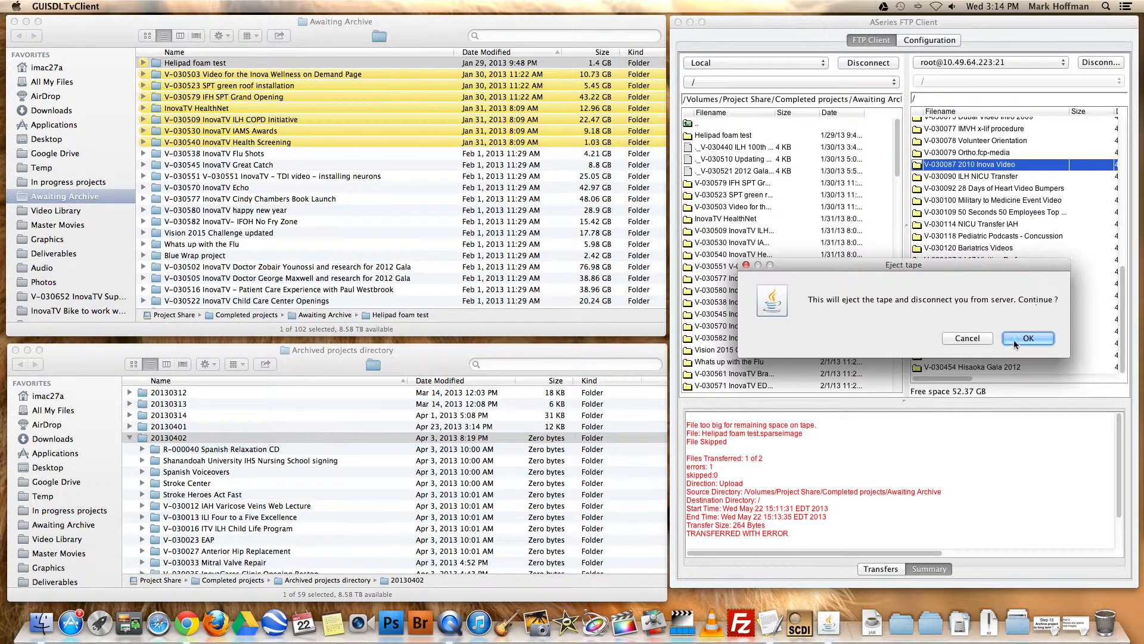
pyautogui.click(1017, 343)
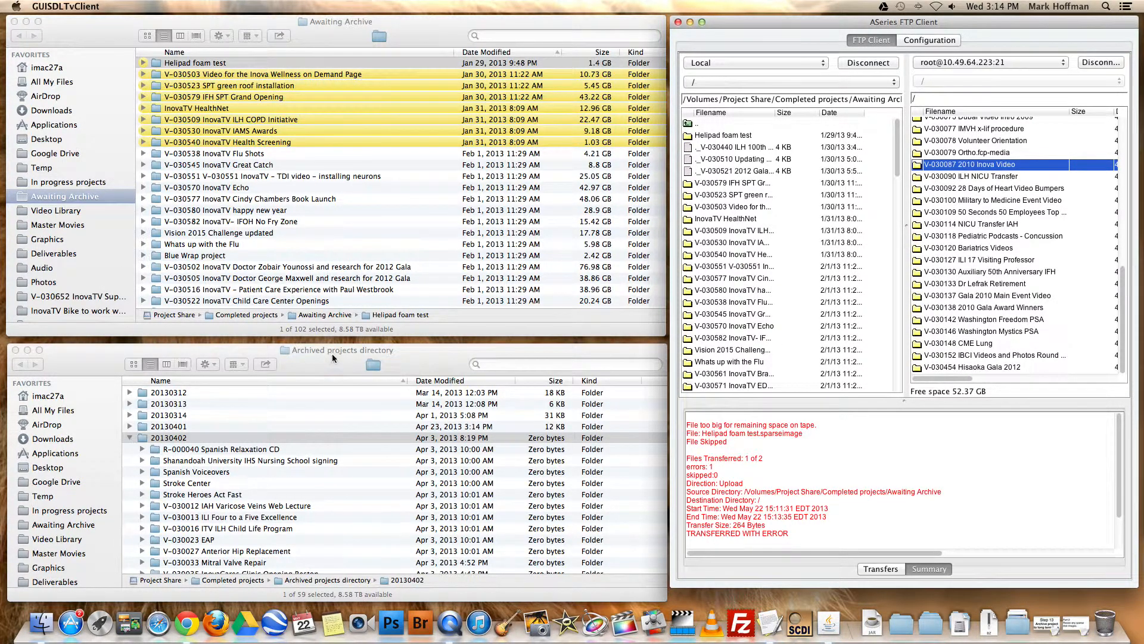
# Switch to Finder, create a folder named 20130522 in the Archived projects directory, and open it
pyautogui.click(318, 362)
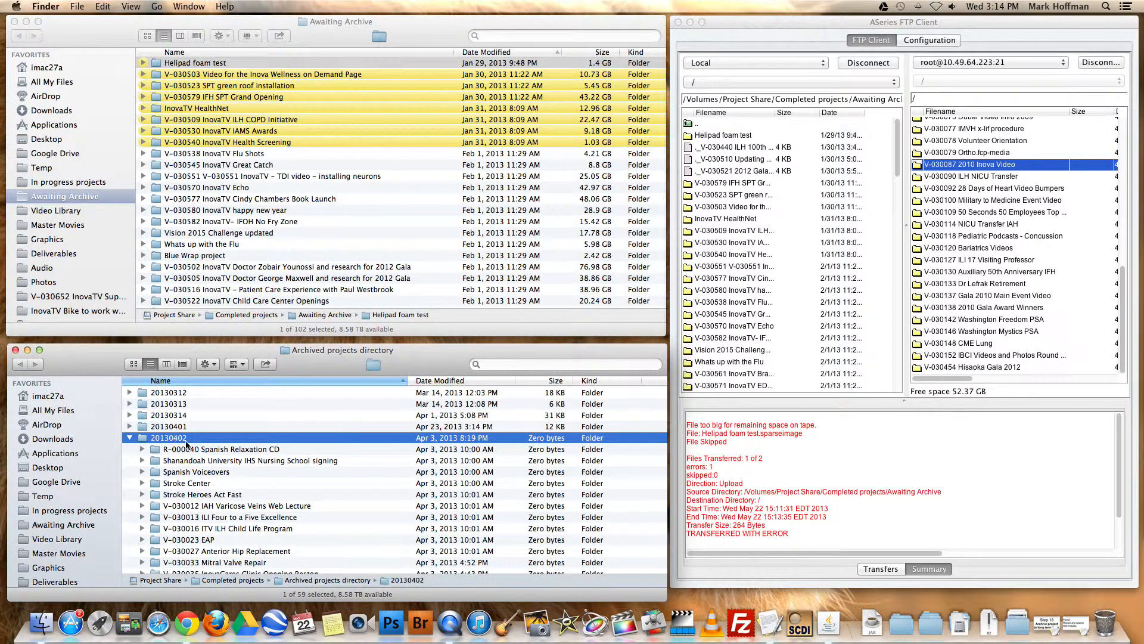
pyautogui.click(130, 438)
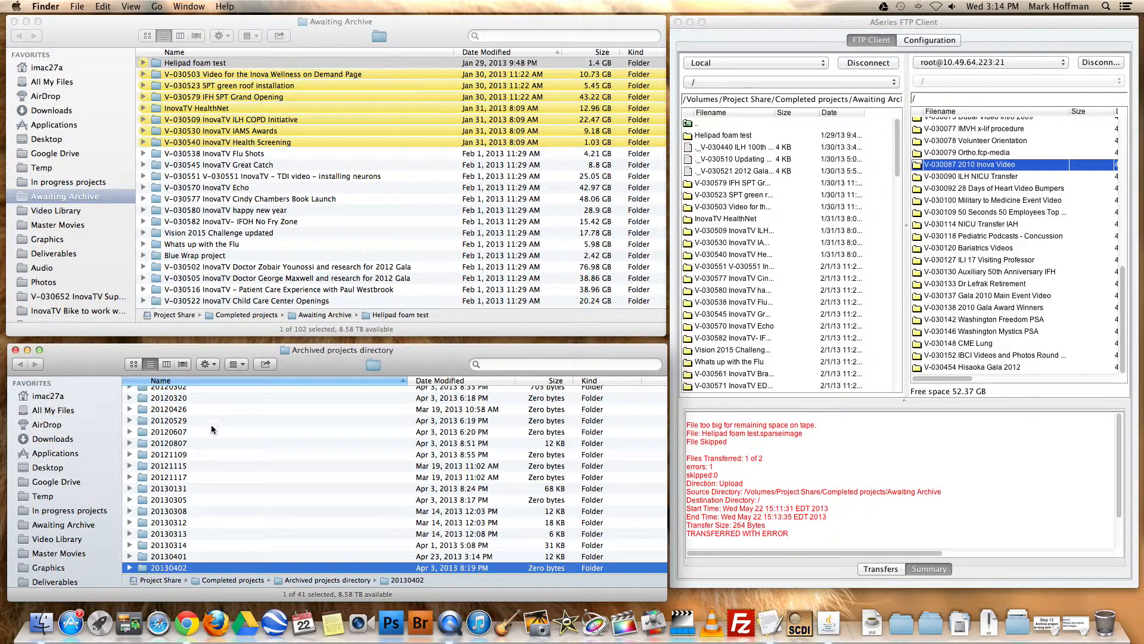
pyautogui.click(271, 500)
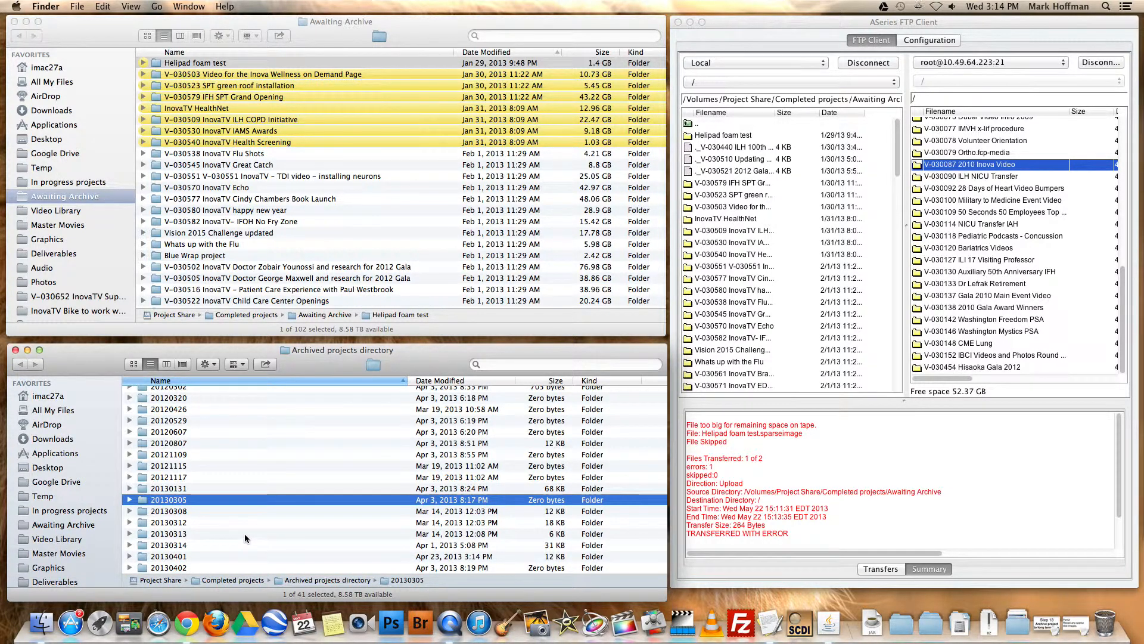
pyautogui.press('super+shift+n')
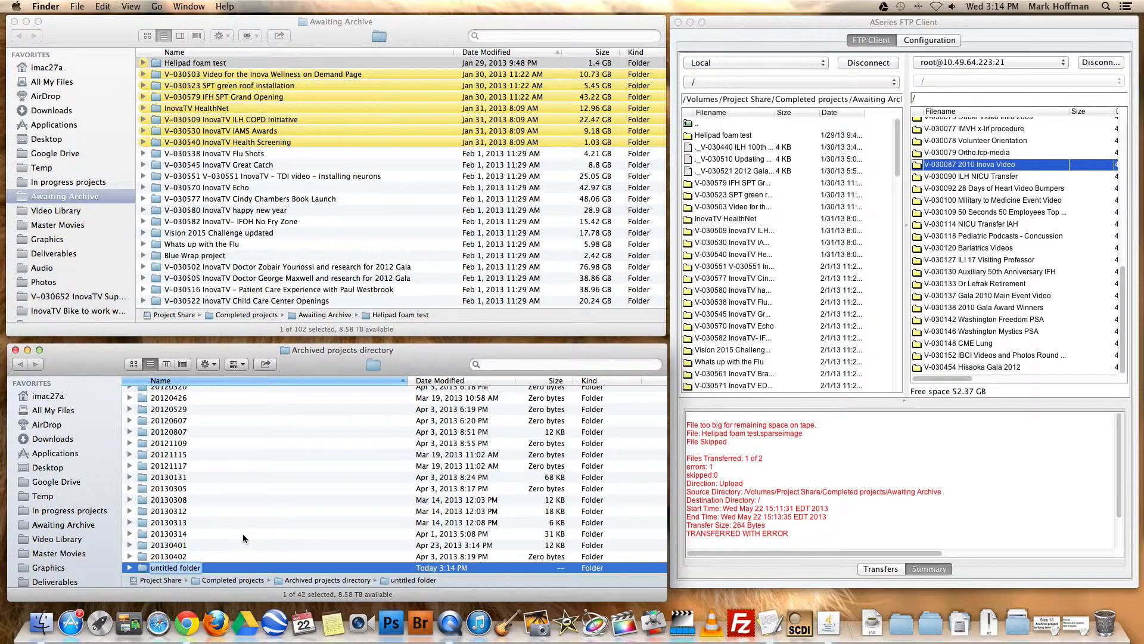
pyautogui.write('20130522')
pyautogui.press('Return')
pyautogui.click(177, 556)
pyautogui.click(177, 566)
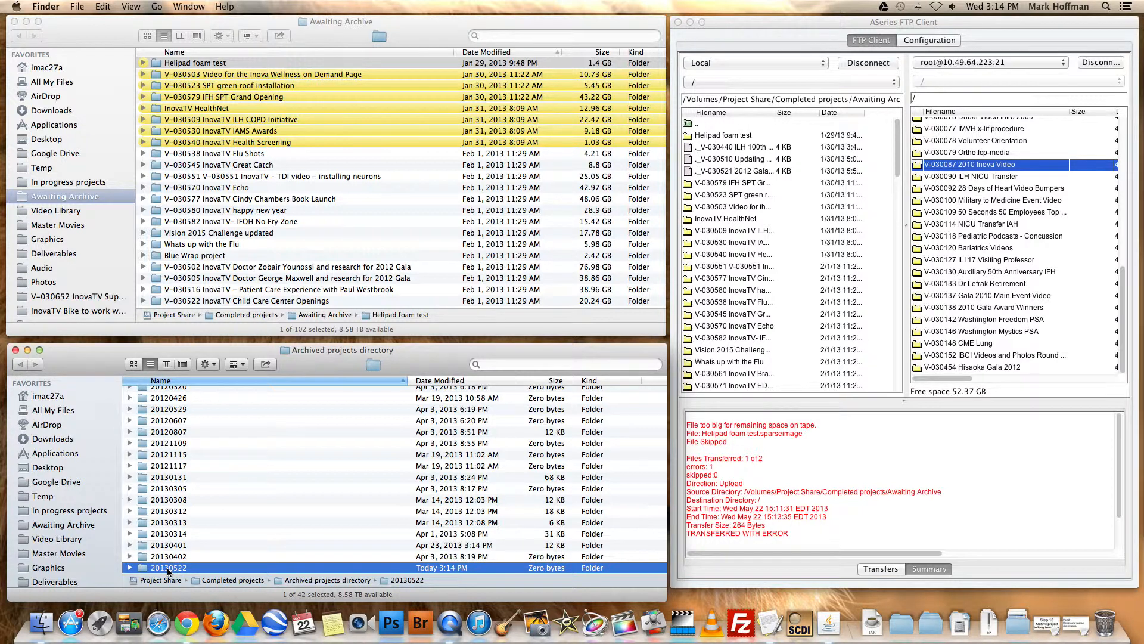
pyautogui.doubleClick(142, 568)
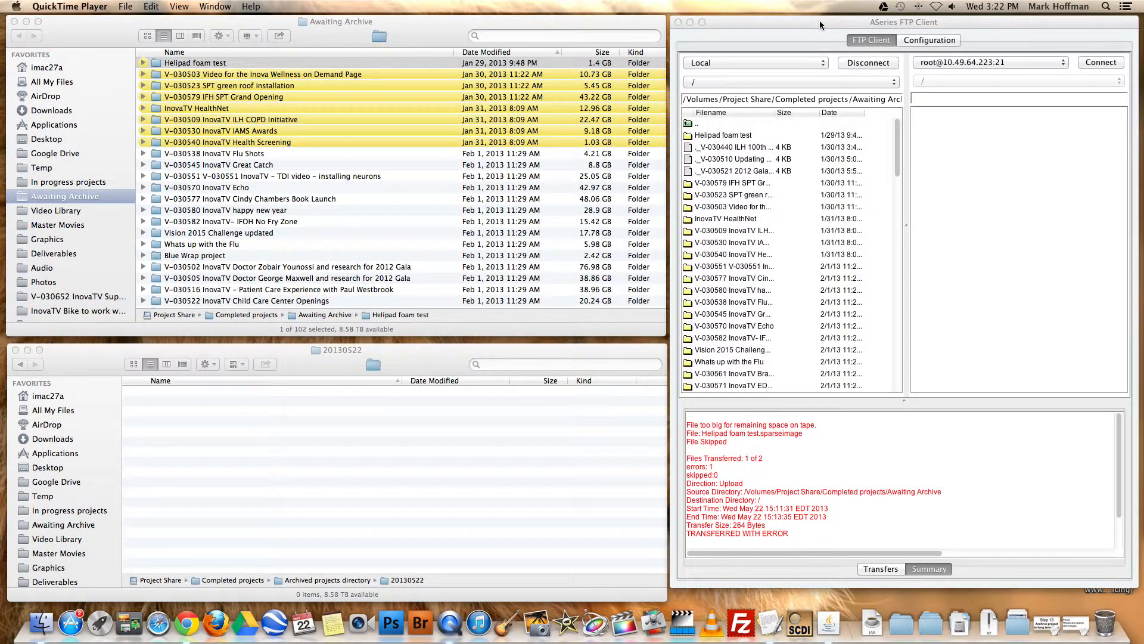
# Switch to the ASeries FTP Client, reconnect to the archive server, and widen the remote Filename column
pyautogui.click(935, 22)
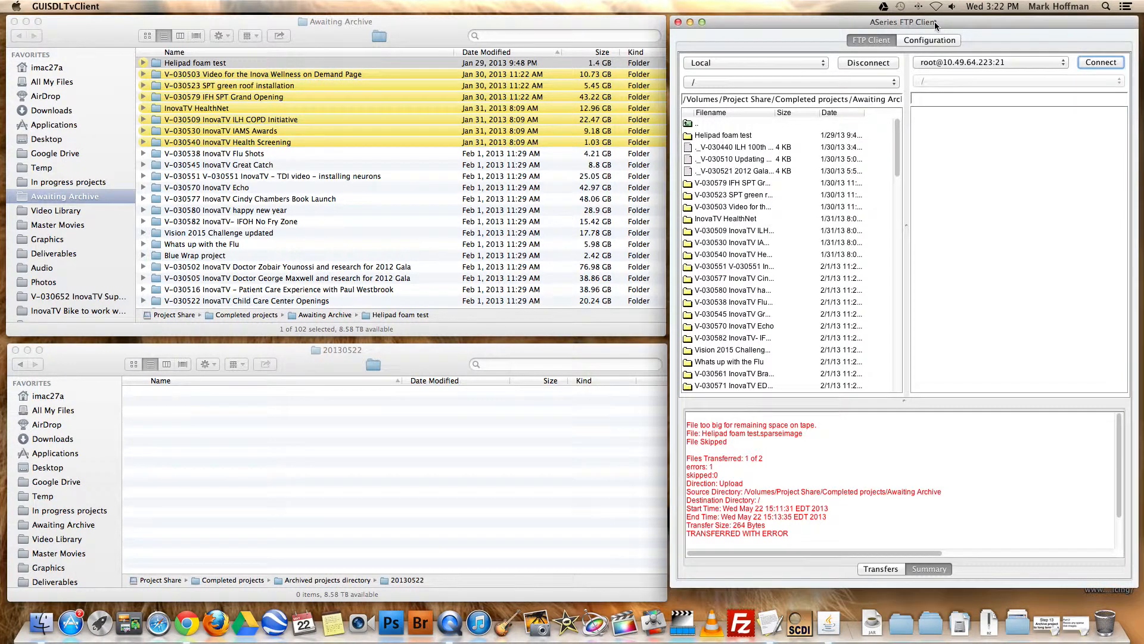
pyautogui.click(1102, 62)
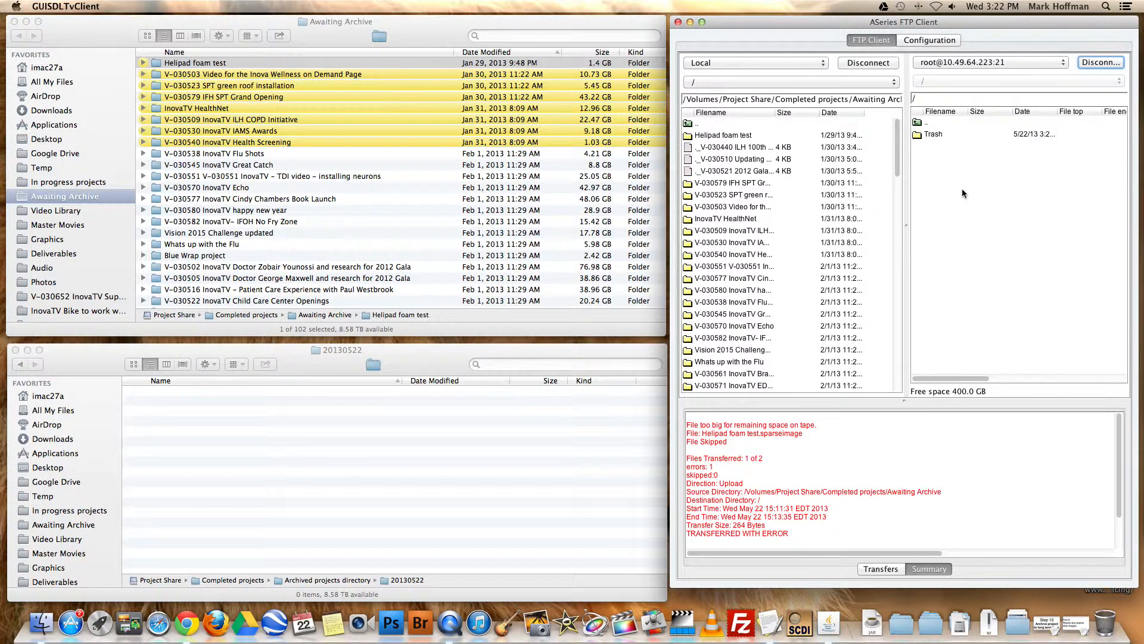
pyautogui.moveTo(970, 112); pyautogui.dragTo(1000, 112)
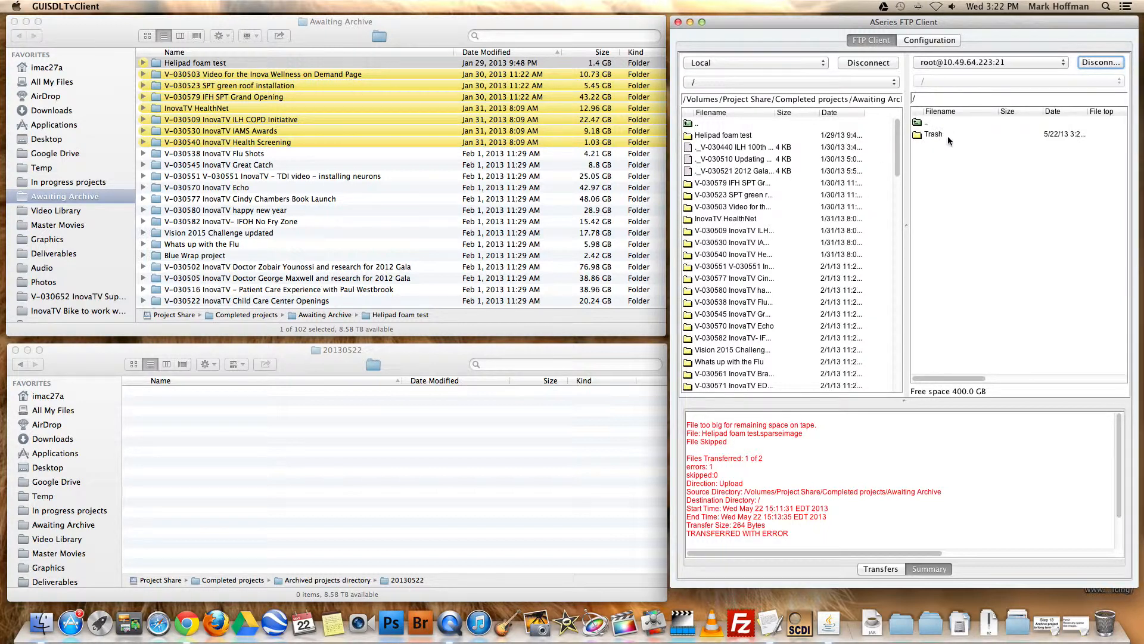
# Select the eight yellow-labelled projects in the local file list and try to move them into the open 20130522 Finder folder
pyautogui.click(737, 140)
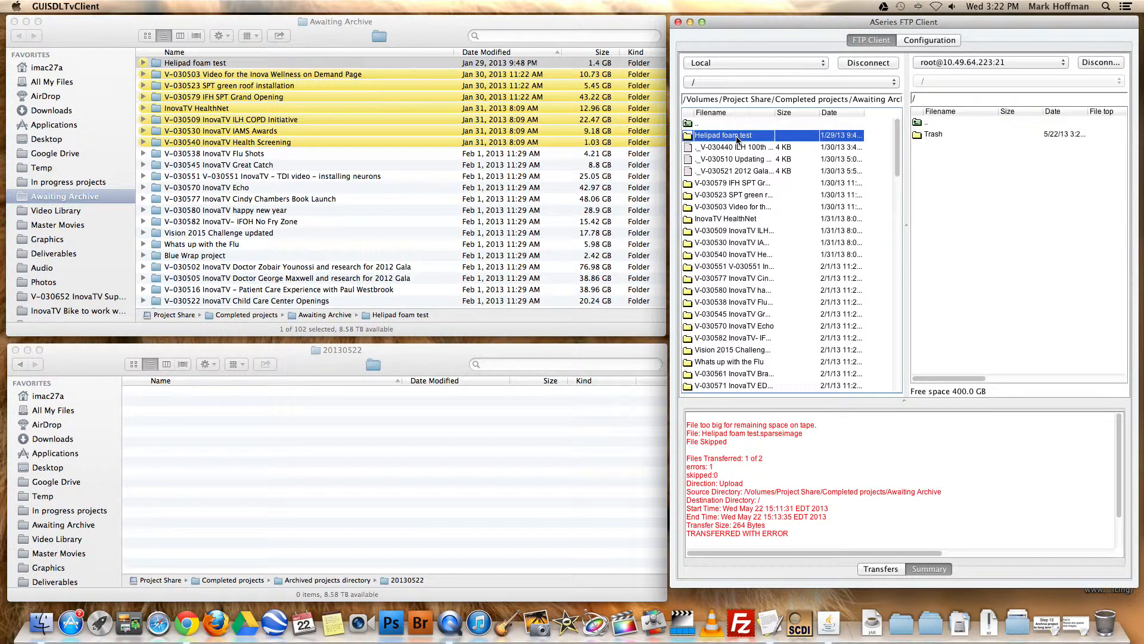
pyautogui.keyDown('super'); pyautogui.click(746, 185); pyautogui.keyUp('super')
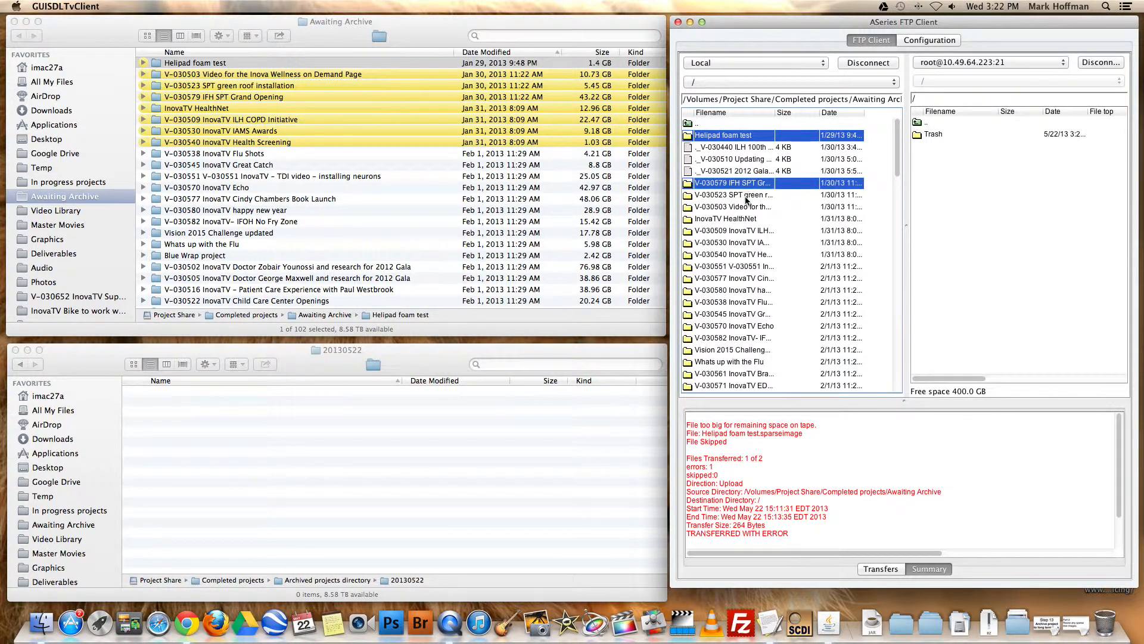
pyautogui.keyDown('super'); pyautogui.click(746, 197); pyautogui.keyUp('super')
pyautogui.keyDown('super'); pyautogui.click(746, 206); pyautogui.keyUp('super')
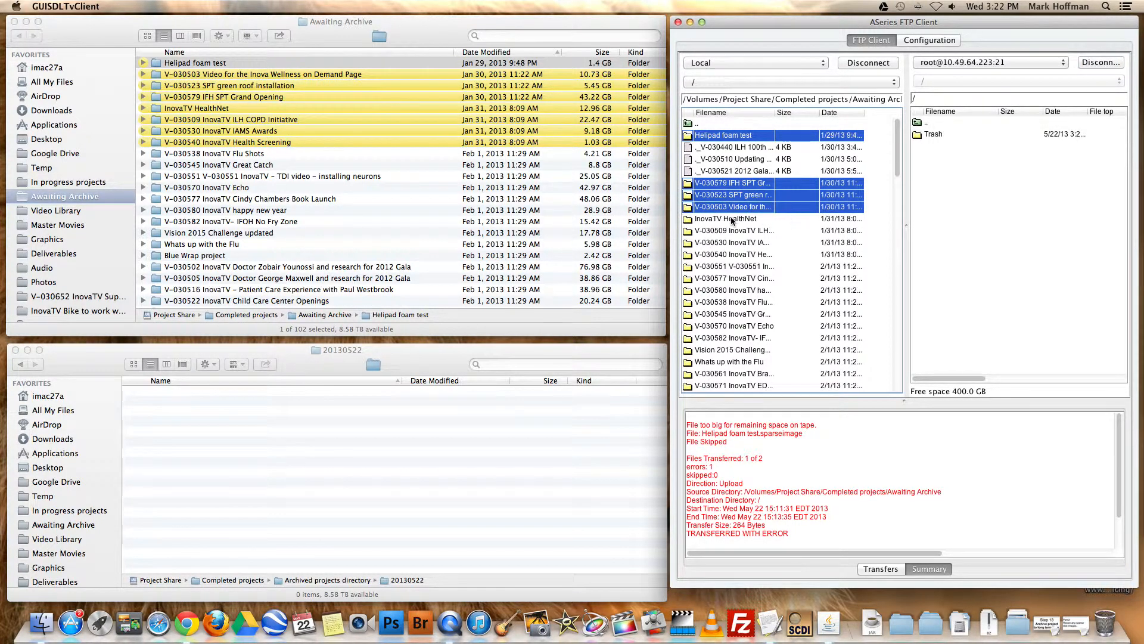
pyautogui.keyDown('super'); pyautogui.click(732, 219); pyautogui.keyUp('super')
pyautogui.keyDown('super'); pyautogui.click(755, 231); pyautogui.keyUp('super')
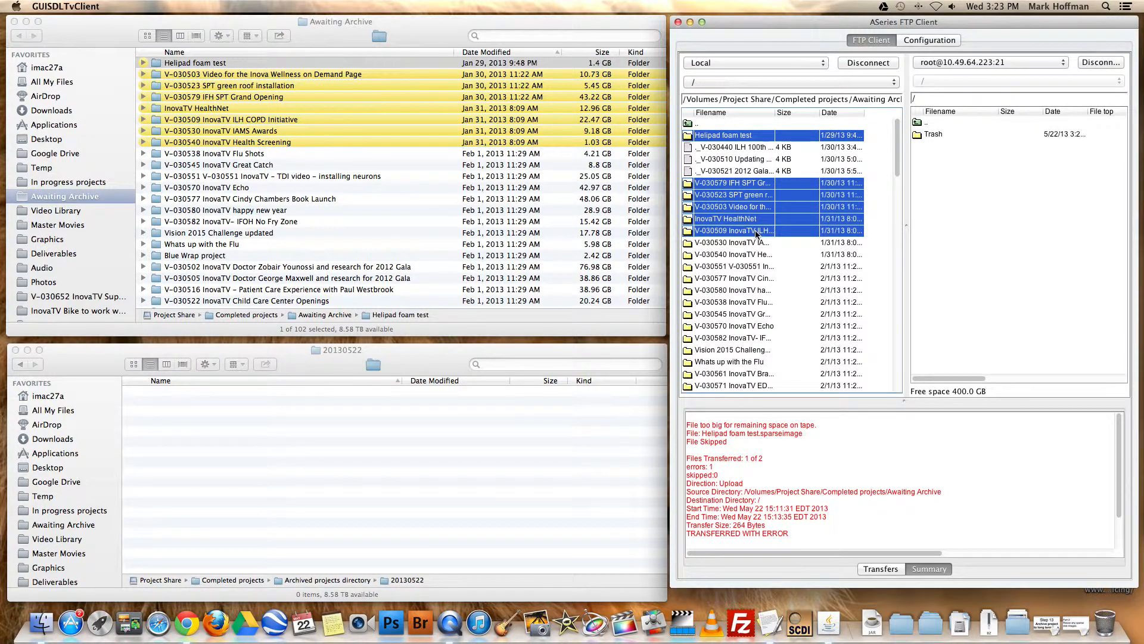
pyautogui.keyDown('super'); pyautogui.click(754, 243); pyautogui.keyUp('super')
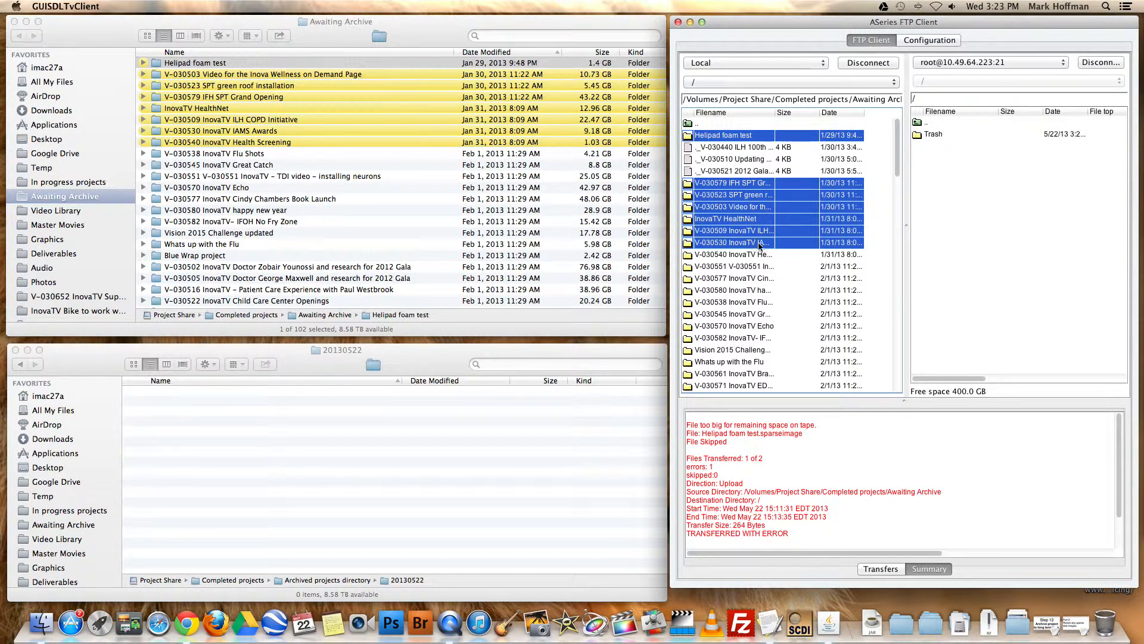
pyautogui.keyDown('super'); pyautogui.click(758, 256); pyautogui.keyUp('super')
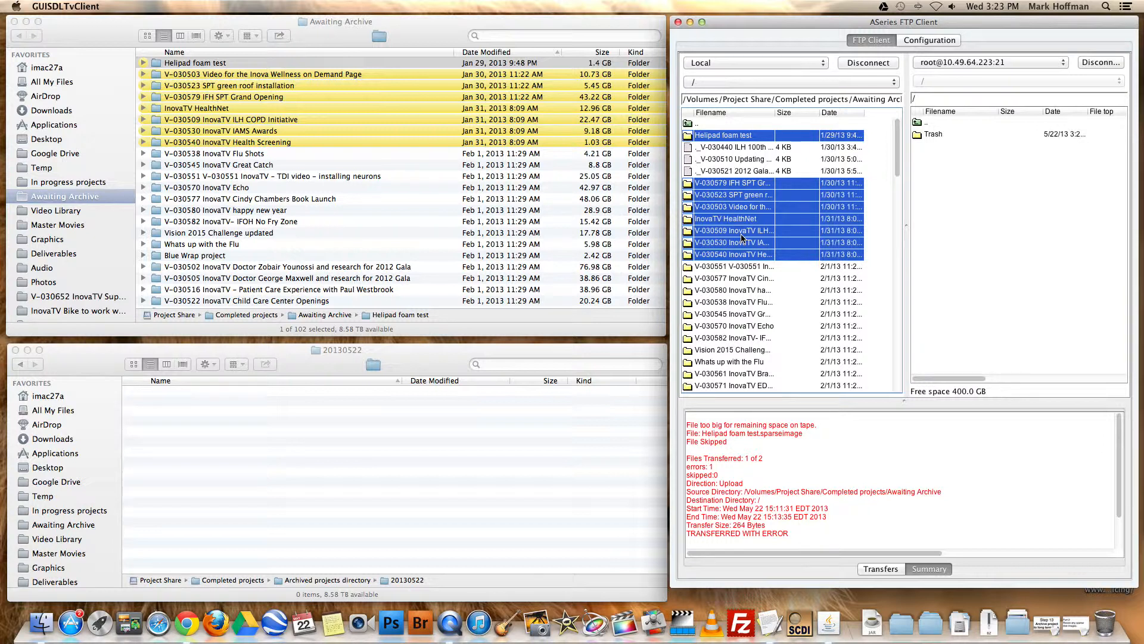
pyautogui.click(730, 138)
pyautogui.moveTo(730, 138); pyautogui.dragTo(473, 472)
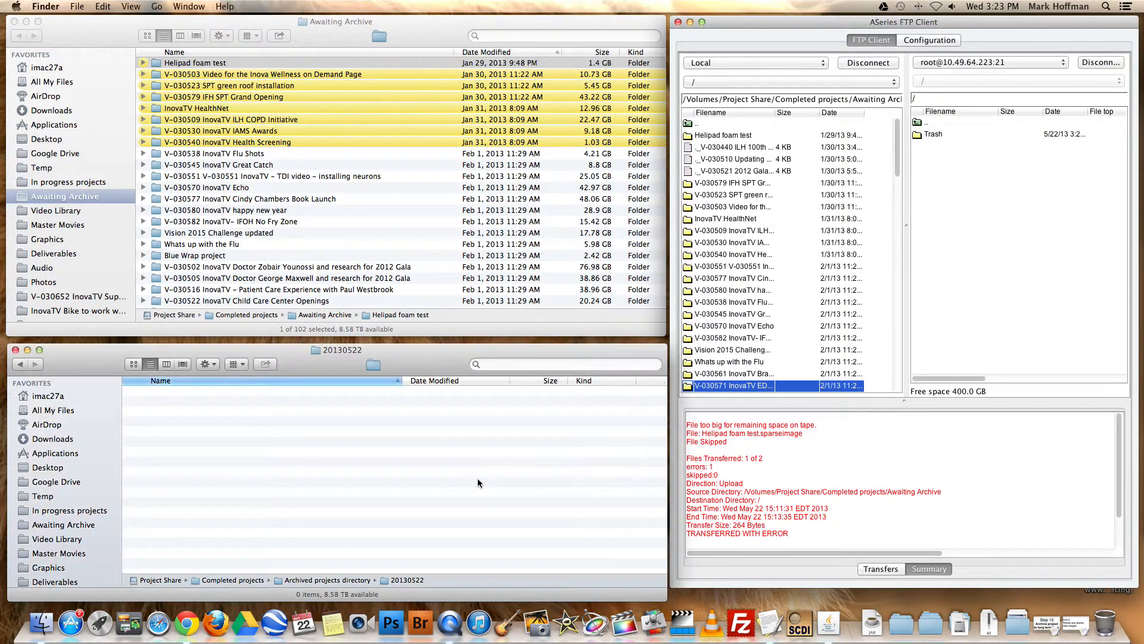
# Upload the eight local project folders, from Helipad foam test through V-030540 InovaTV Health Screening, to the archive server's root, skipping the loose 4 KB files
pyautogui.click(754, 138)
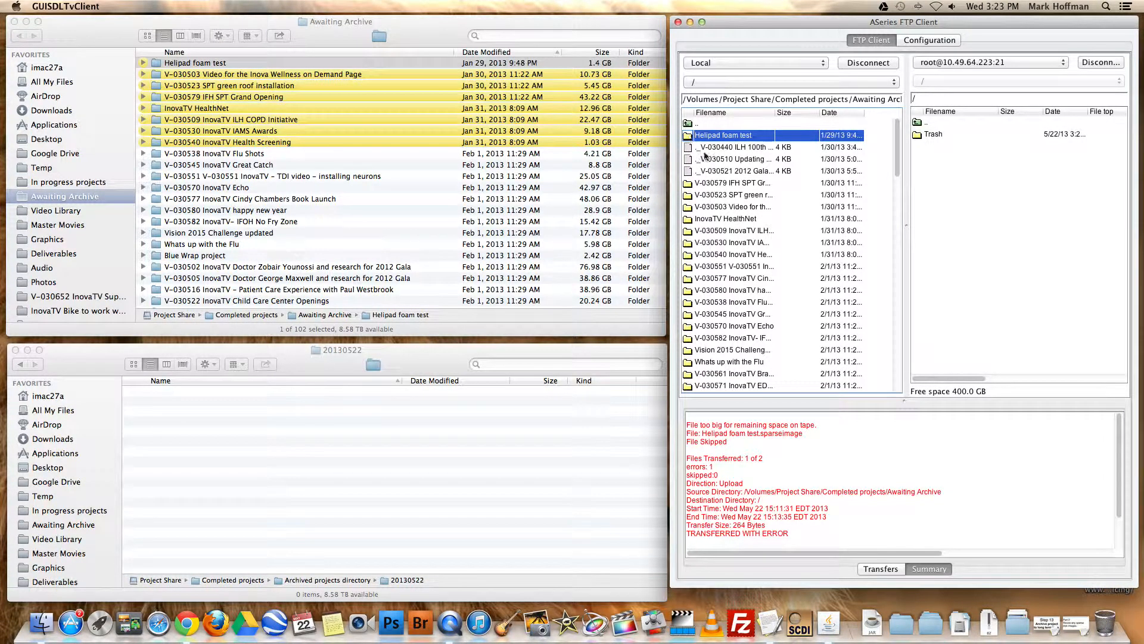
pyautogui.keyDown('super'); pyautogui.click(739, 183); pyautogui.keyUp('super')
pyautogui.keyDown('super'); pyautogui.click(740, 195); pyautogui.keyUp('super')
pyautogui.keyDown('super'); pyautogui.click(743, 207); pyautogui.keyUp('super')
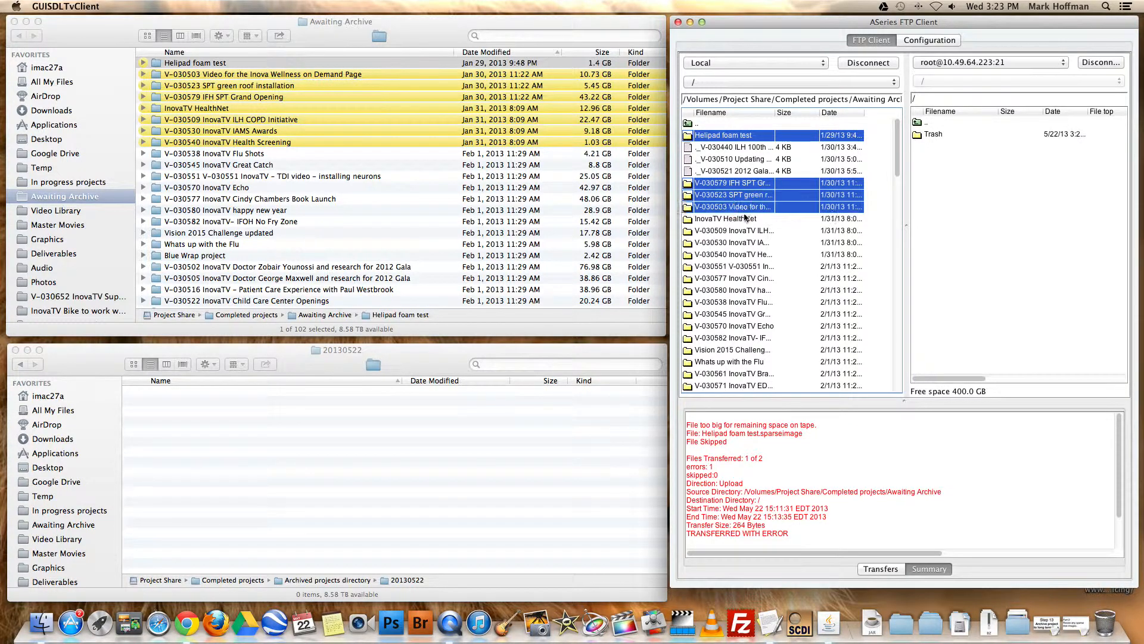
pyautogui.keyDown('super'); pyautogui.click(745, 219); pyautogui.keyUp('super')
pyautogui.keyDown('super'); pyautogui.click(757, 231); pyautogui.keyUp('super')
pyautogui.keyDown('super'); pyautogui.click(759, 242); pyautogui.keyUp('super')
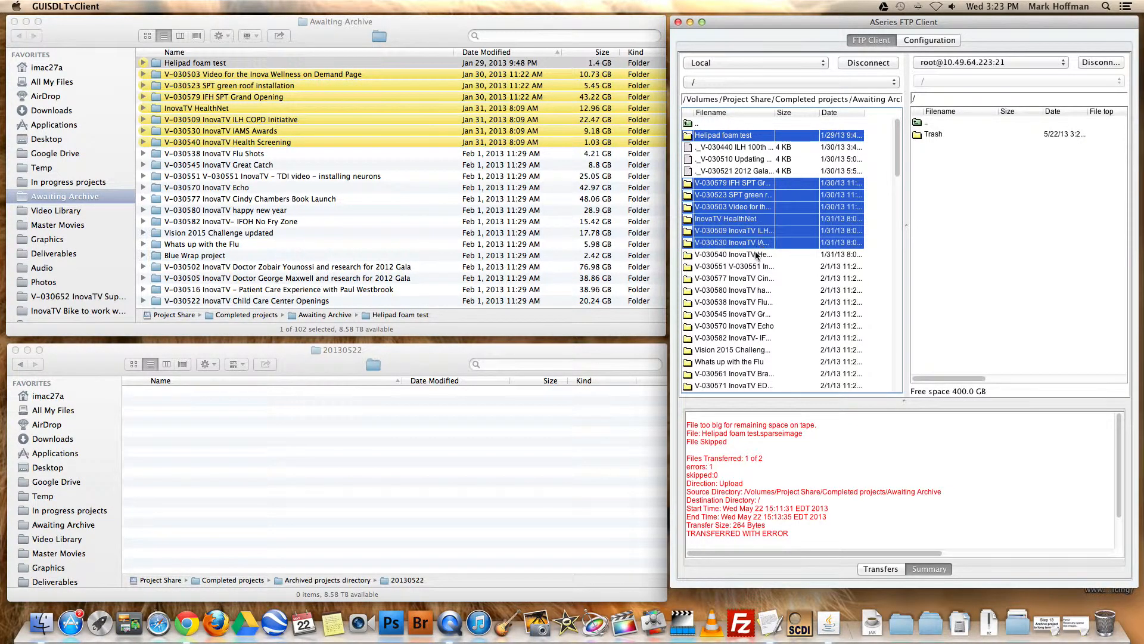
pyautogui.keyDown('super'); pyautogui.click(756, 255); pyautogui.keyUp('super')
pyautogui.moveTo(744, 182); pyautogui.dragTo(1020, 260)
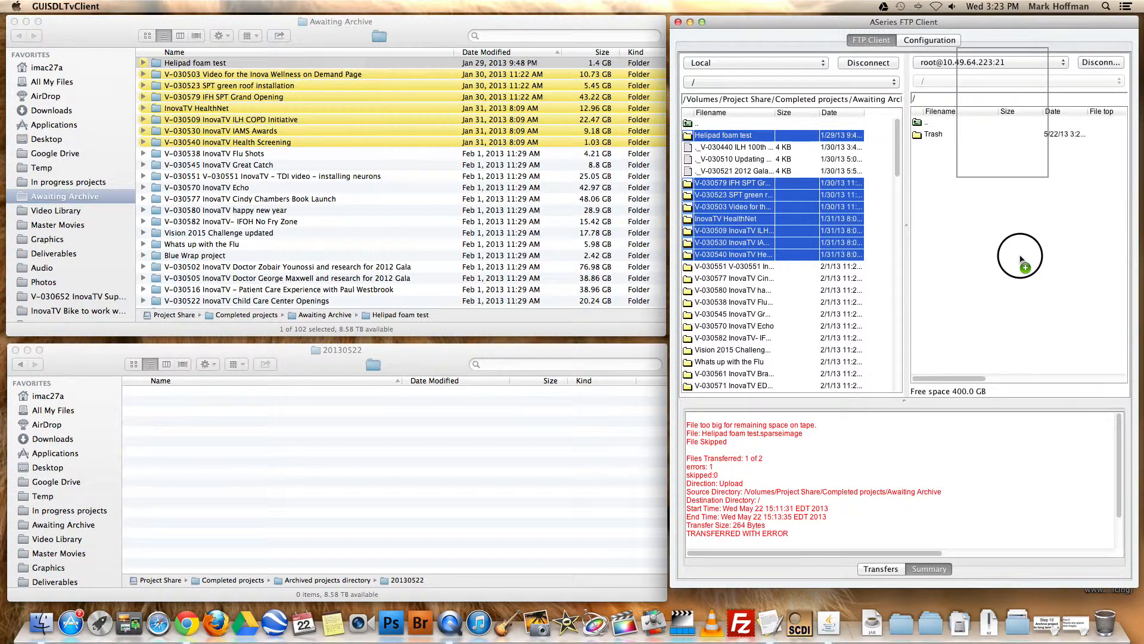
pyautogui.moveTo(1021, 258); pyautogui.dragTo(1021, 255)
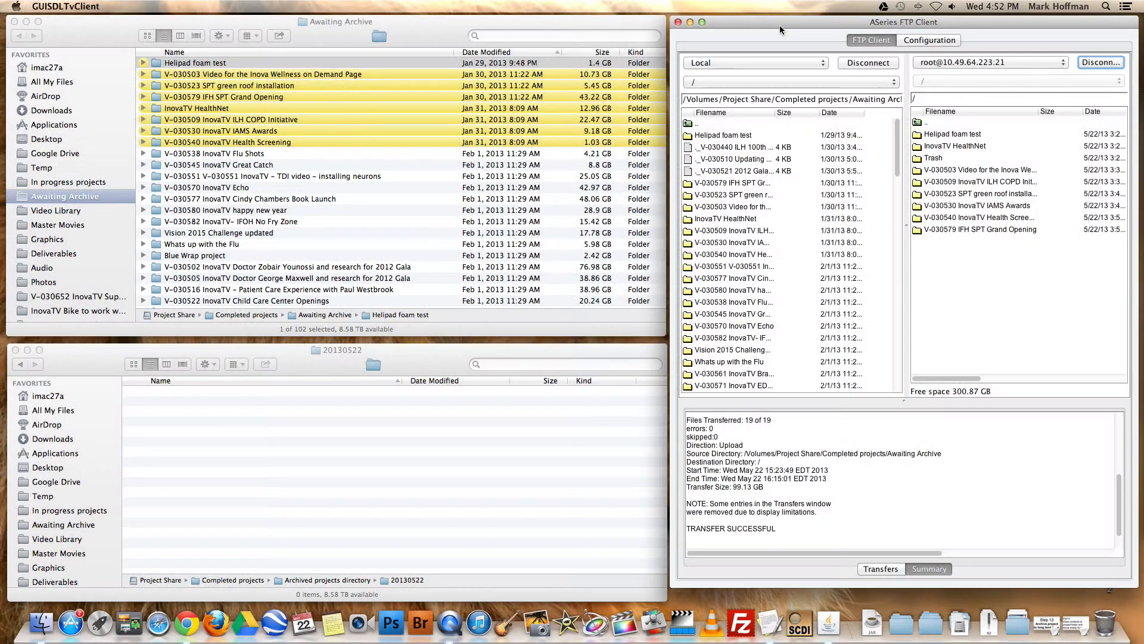
# Read the Part 4 note in TextEdit, minimize it, and check the uploaded project folders in the FTP client
pyautogui.click(708, 413)
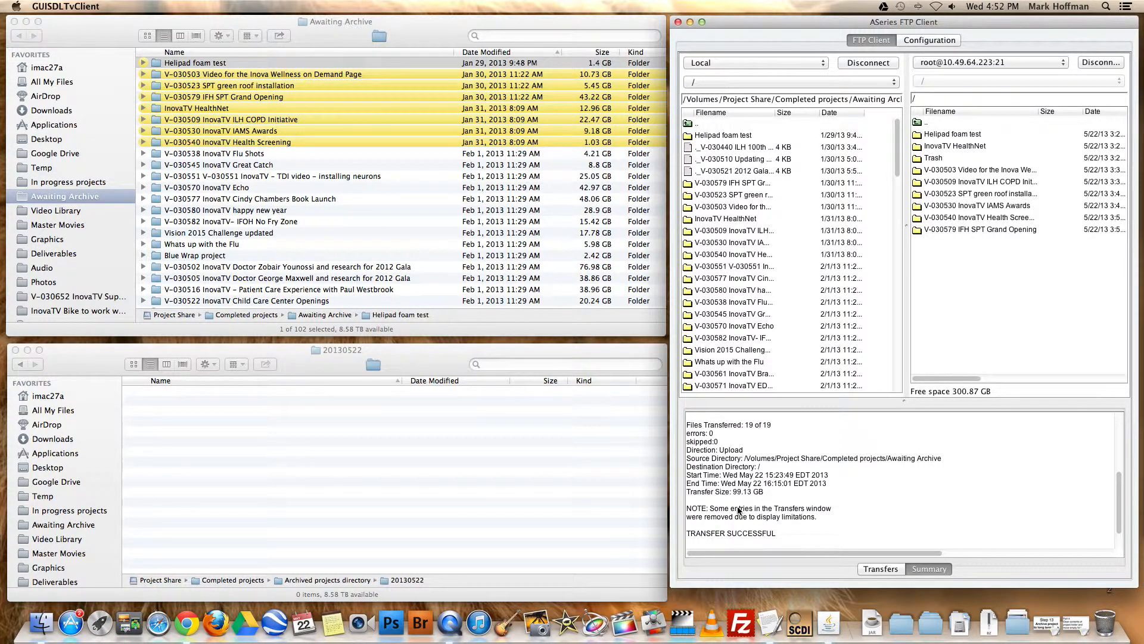
pyautogui.click(1085, 624)
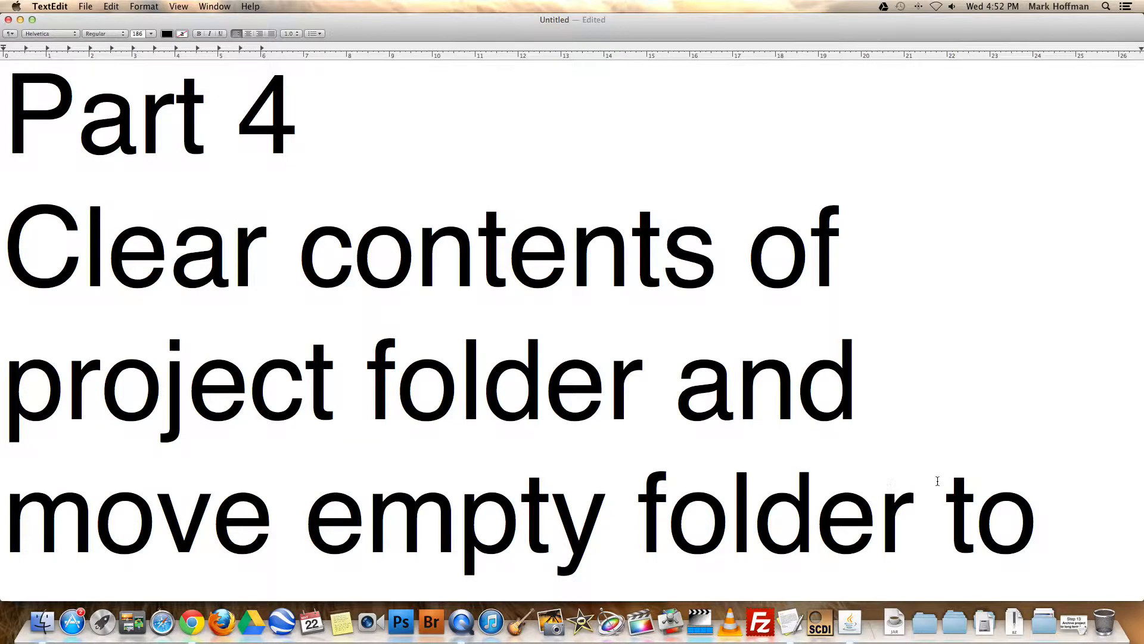
pyautogui.scroll(-5, 938, 476)
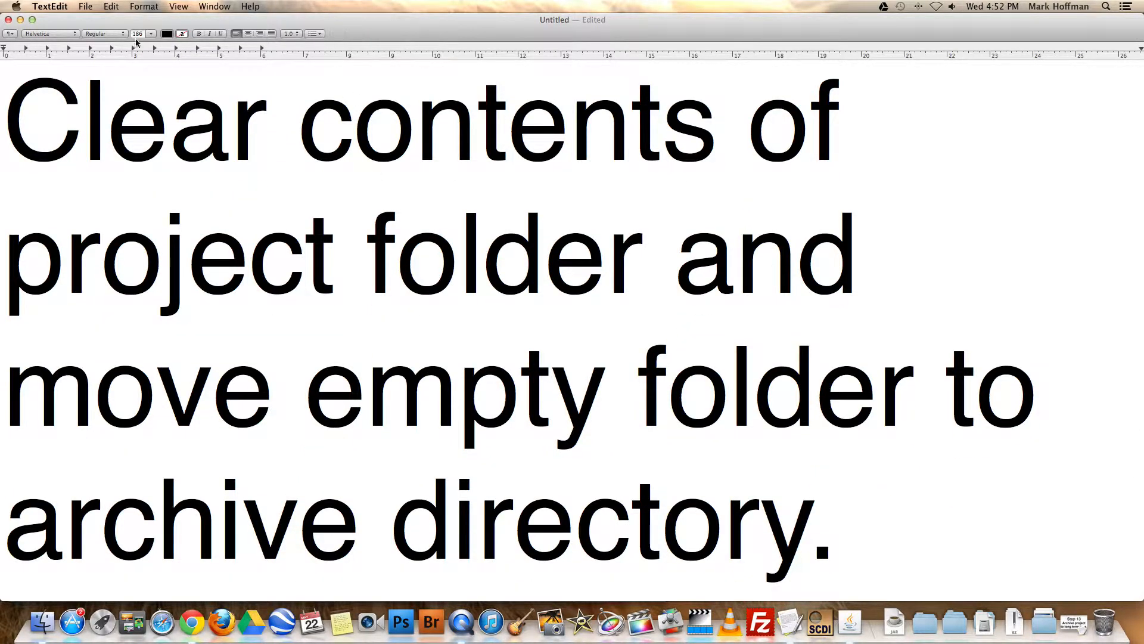
pyautogui.click(20, 20)
pyautogui.click(701, 433)
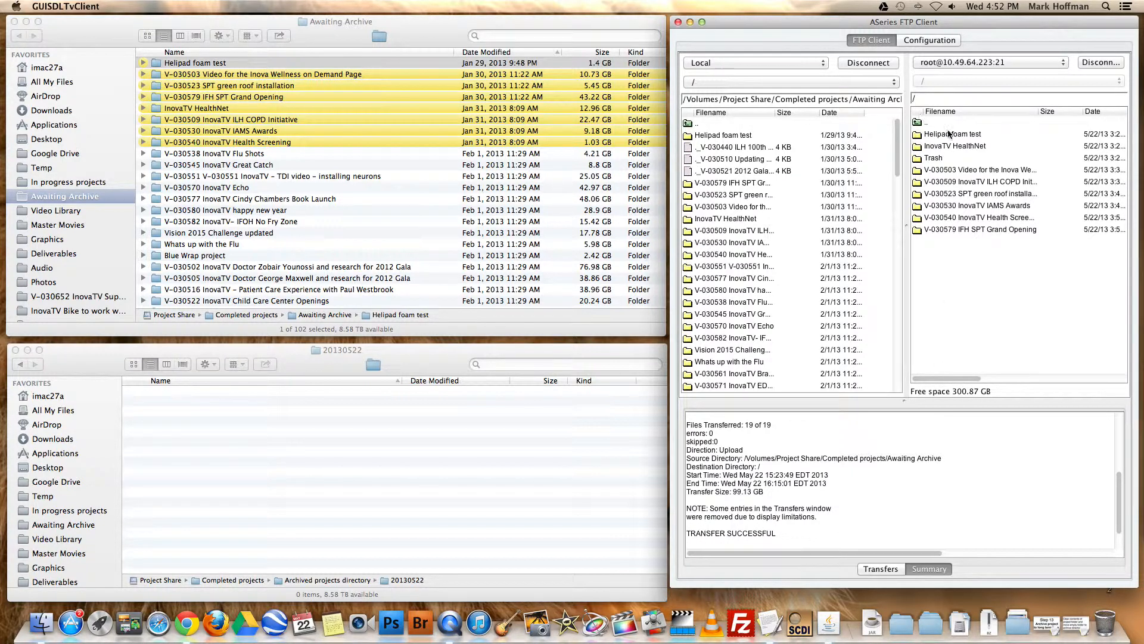
pyautogui.moveTo(943, 136); pyautogui.dragTo(952, 233)
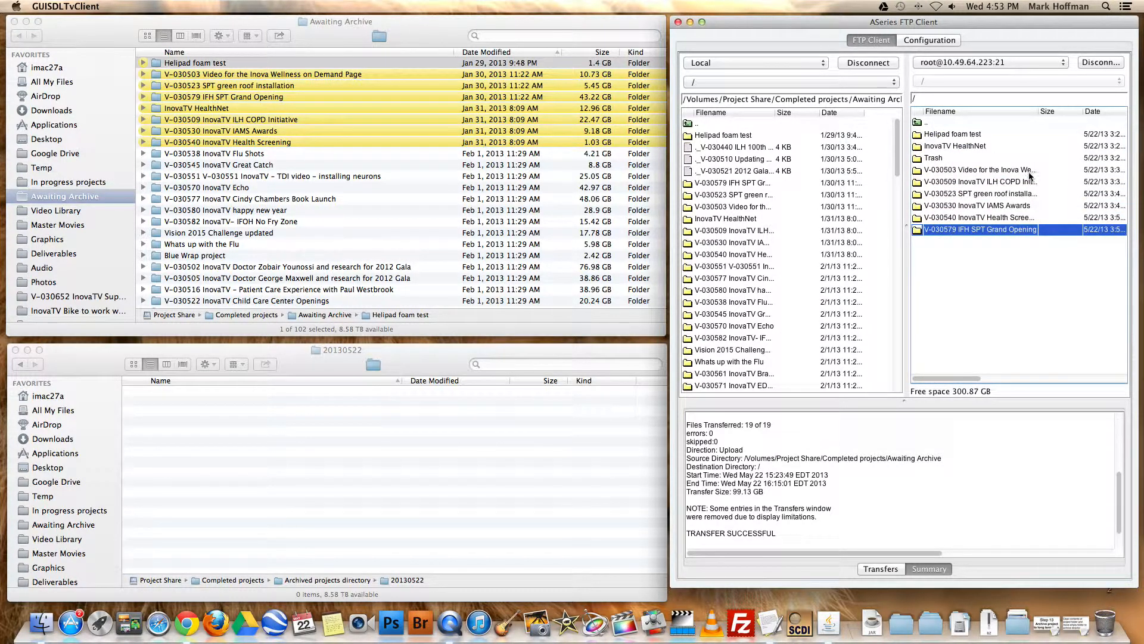
# Review the eight yellow-labelled projects in the Awaiting Archive Finder window, from Helipad foam test through V-030540 InovaTV Health Screening
pyautogui.click(430, 30)
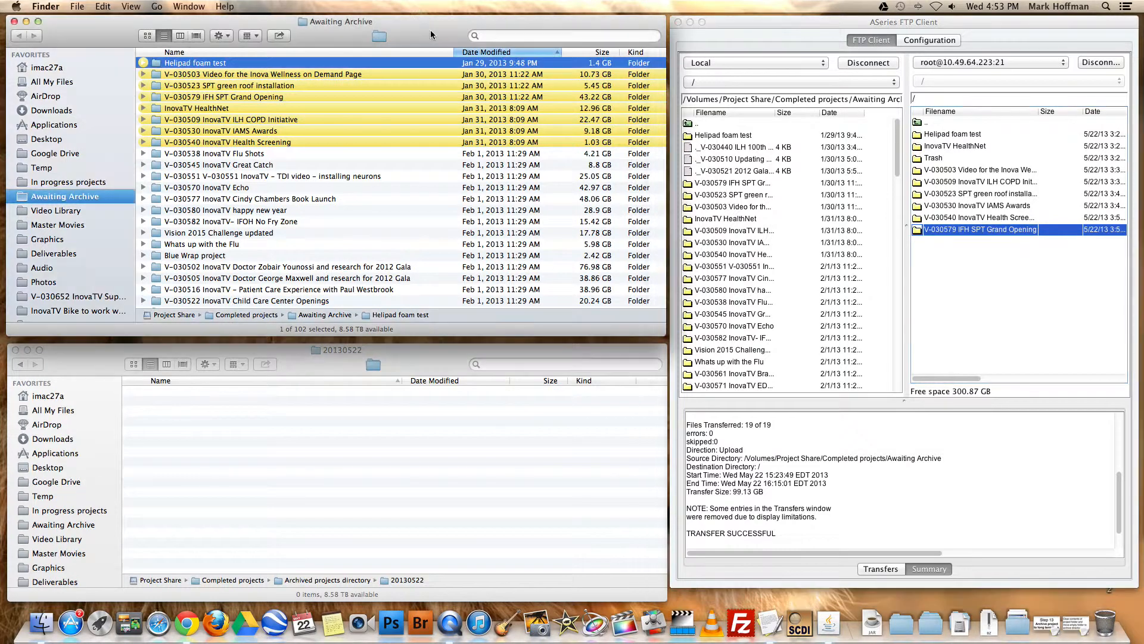
pyautogui.click(320, 75)
pyautogui.click(325, 63)
pyautogui.click(327, 75)
pyautogui.click(282, 88)
pyautogui.click(282, 97)
pyautogui.click(265, 109)
pyautogui.click(265, 121)
pyautogui.click(269, 132)
pyautogui.click(272, 142)
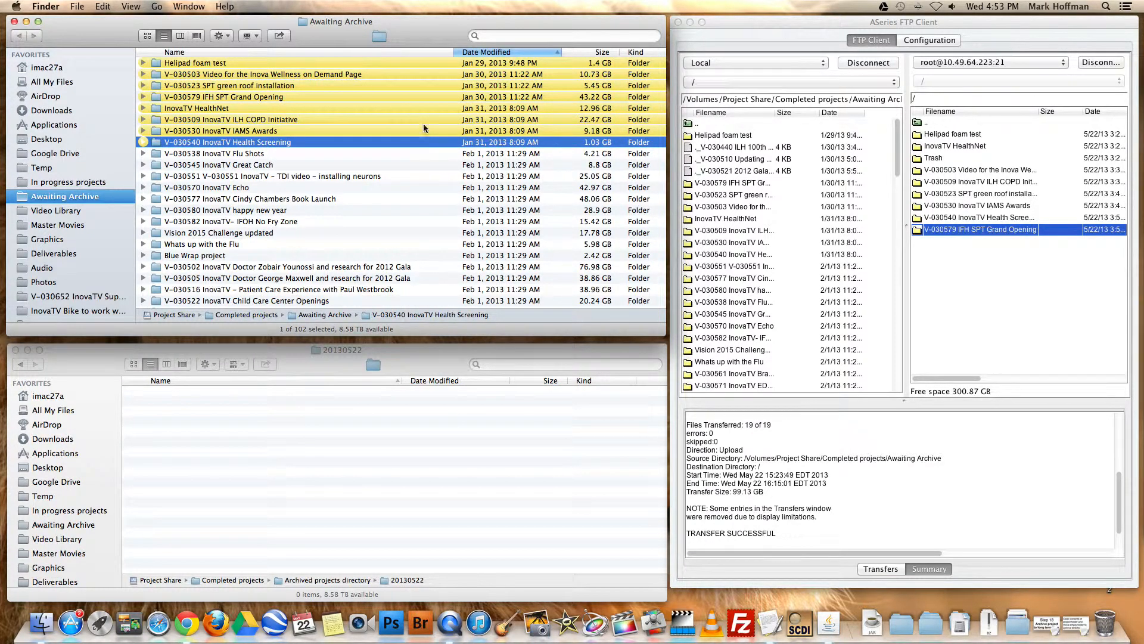
# Expand all eight yellow-labelled project folders in Awaiting Archive to show the files inside them
pyautogui.click(142, 63)
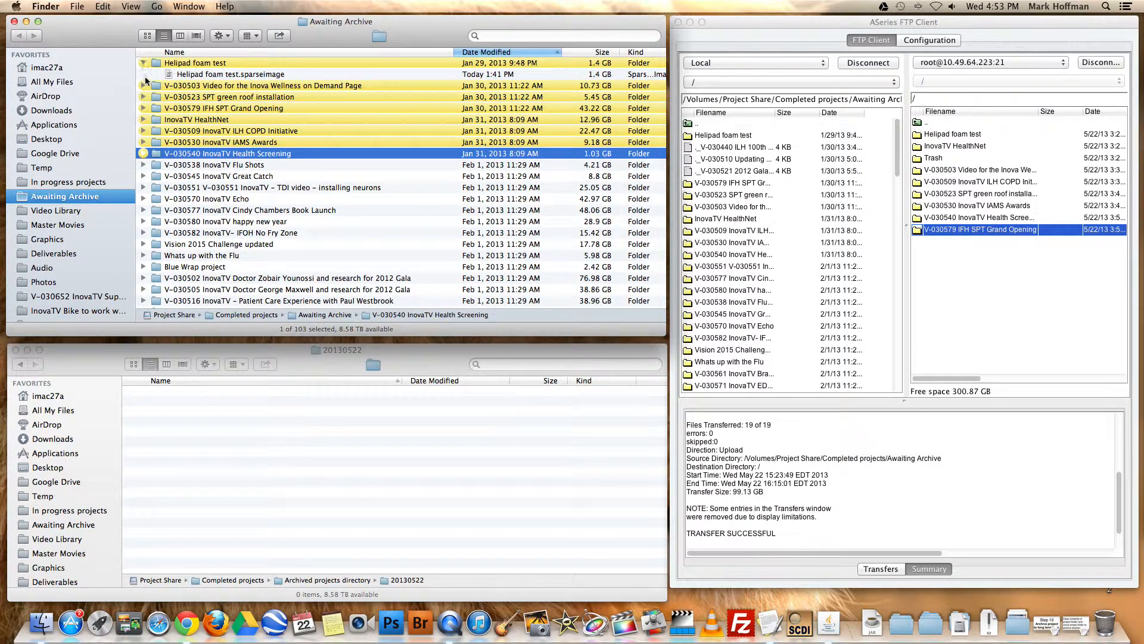
pyautogui.click(143, 85)
pyautogui.click(143, 107)
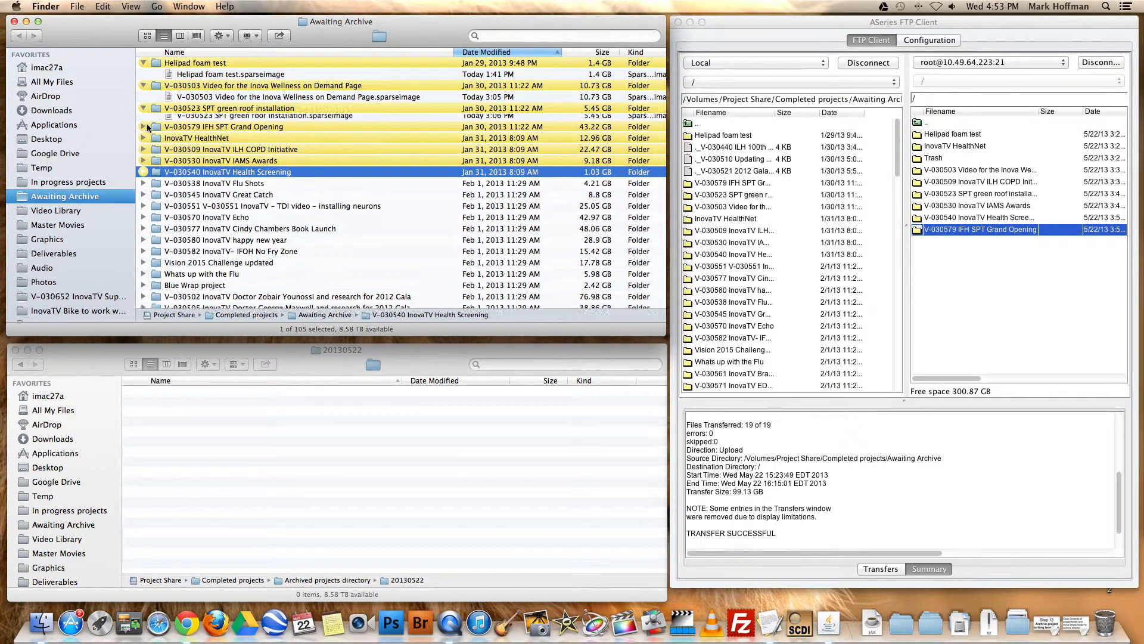
pyautogui.click(143, 130)
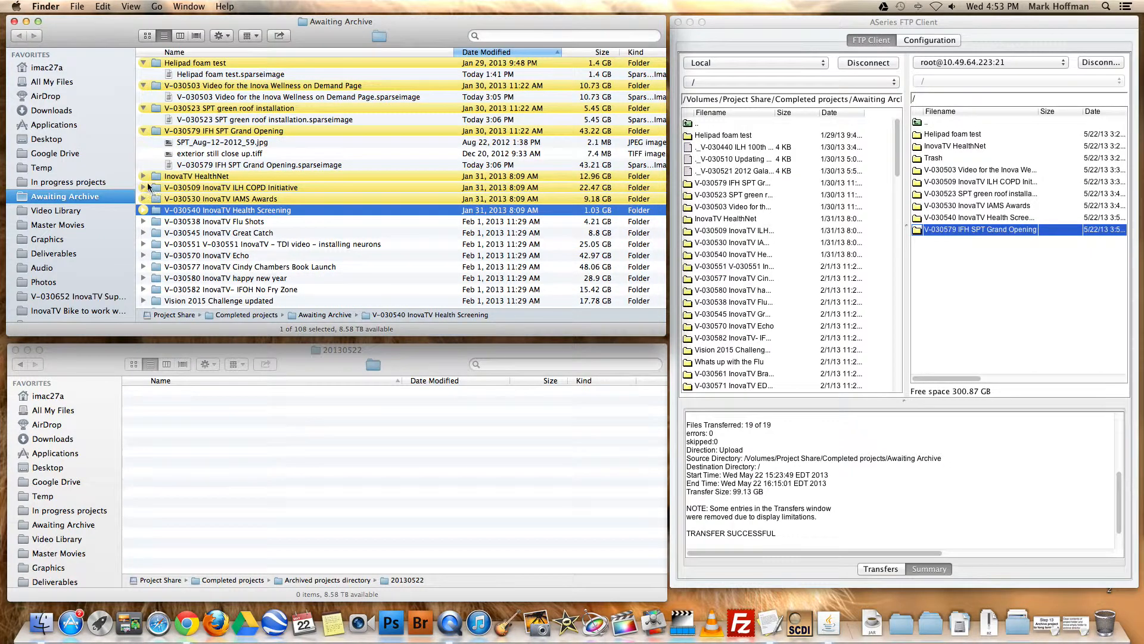
pyautogui.click(143, 176)
pyautogui.click(143, 198)
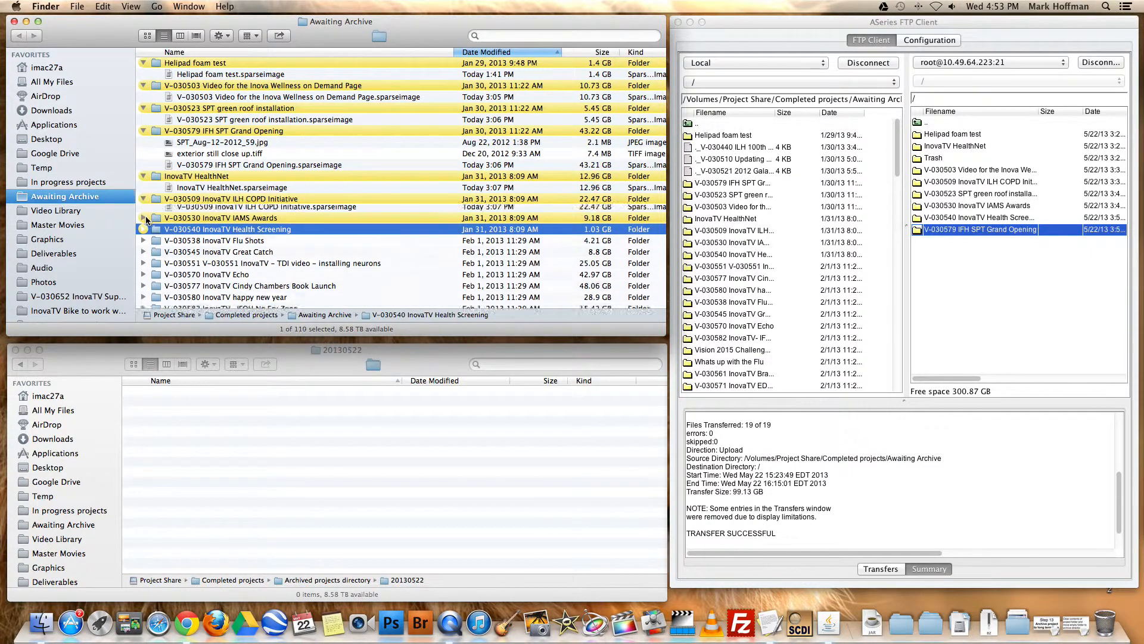
pyautogui.click(143, 221)
pyautogui.click(144, 244)
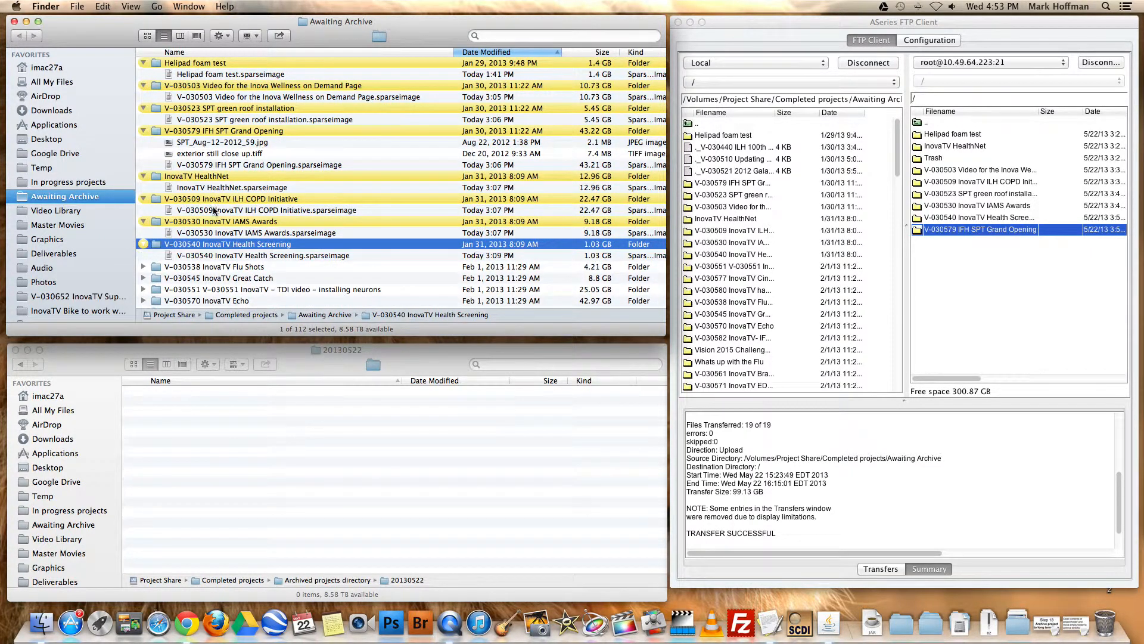
# Select the sparse images and the two Grand Opening stills inside the eight yellow-labelled folders and permanently delete them, keeping the folders
pyautogui.click(243, 75)
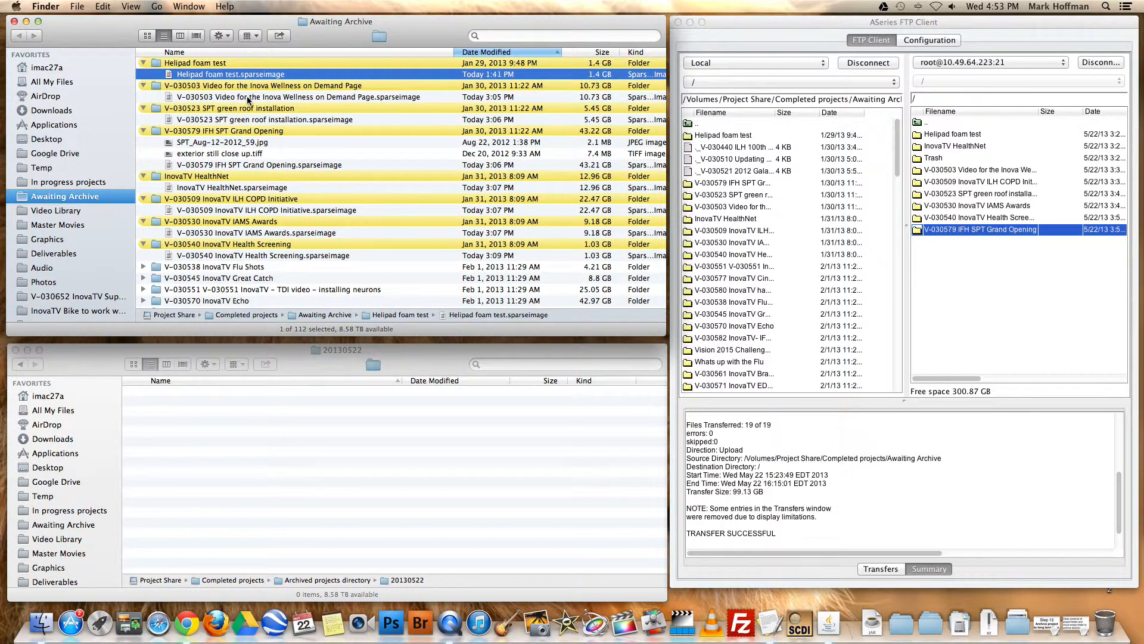
pyautogui.keyDown('super'); pyautogui.click(249, 97); pyautogui.keyUp('super')
pyautogui.keyDown('super'); pyautogui.click(250, 120); pyautogui.keyUp('super')
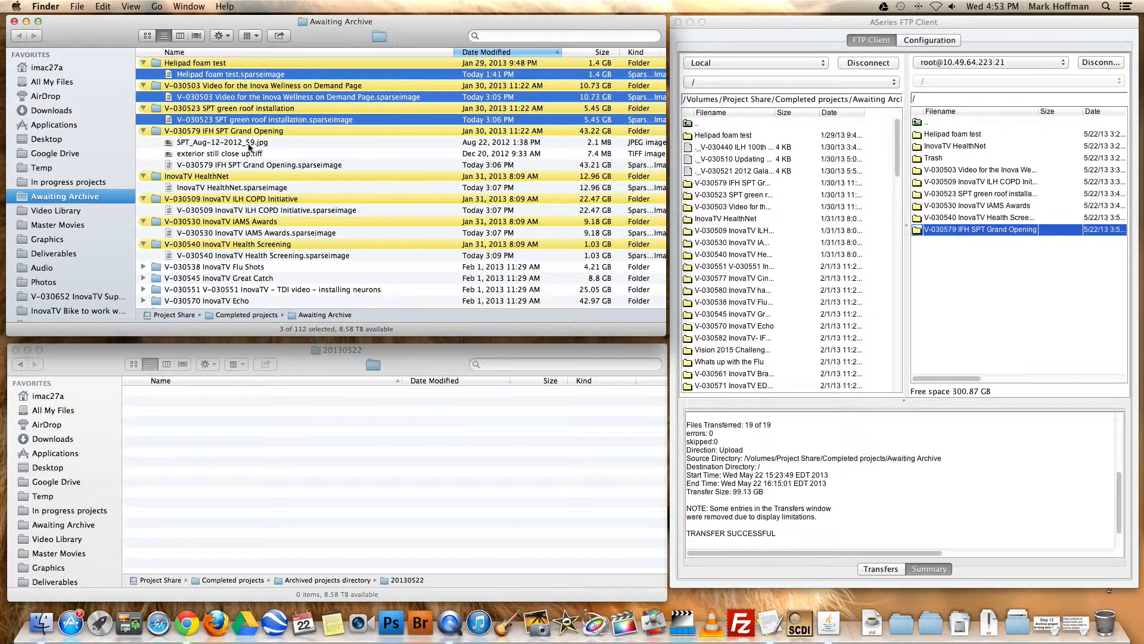
pyautogui.keyDown('super'); pyautogui.click(249, 142); pyautogui.keyUp('super')
pyautogui.keyDown('super'); pyautogui.click(247, 153); pyautogui.keyUp('super')
pyautogui.keyDown('super'); pyautogui.click(247, 165); pyautogui.keyUp('super')
pyautogui.keyDown('super'); pyautogui.click(247, 188); pyautogui.keyUp('super')
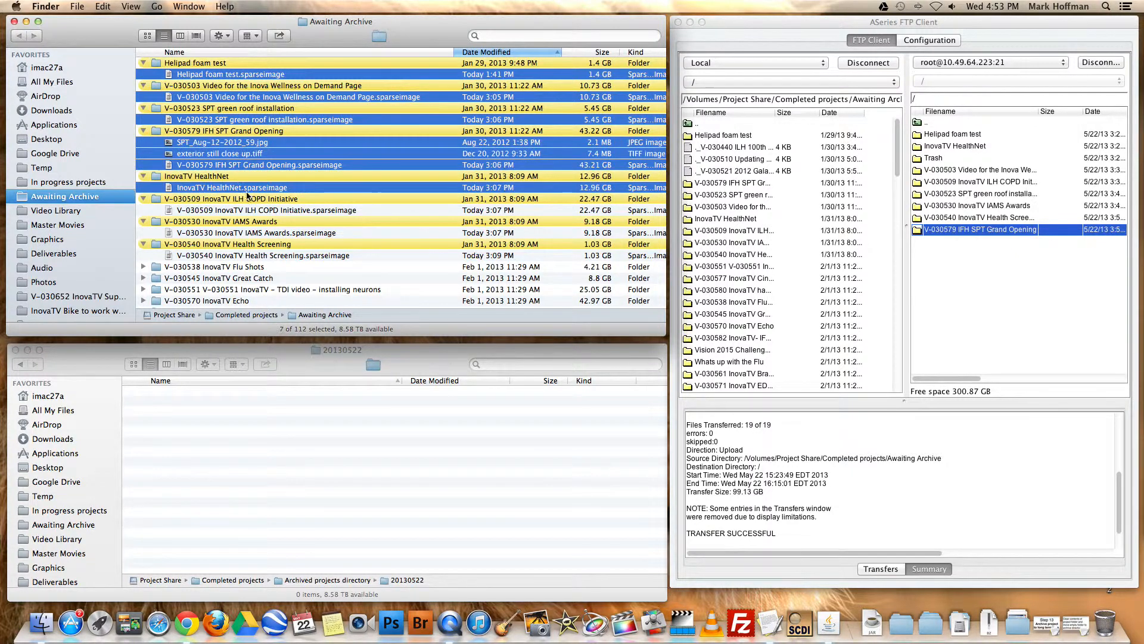
pyautogui.keyDown('super'); pyautogui.click(254, 209); pyautogui.keyUp('super')
pyautogui.keyDown('super'); pyautogui.click(262, 232); pyautogui.keyUp('super')
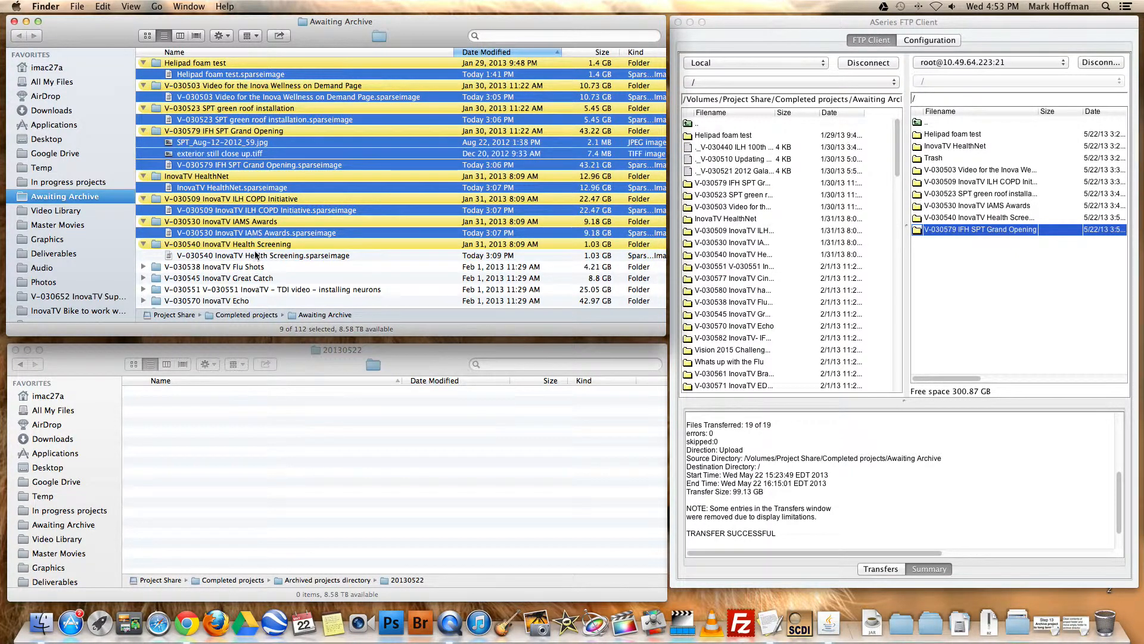
pyautogui.keyDown('super'); pyautogui.click(262, 255); pyautogui.keyUp('super')
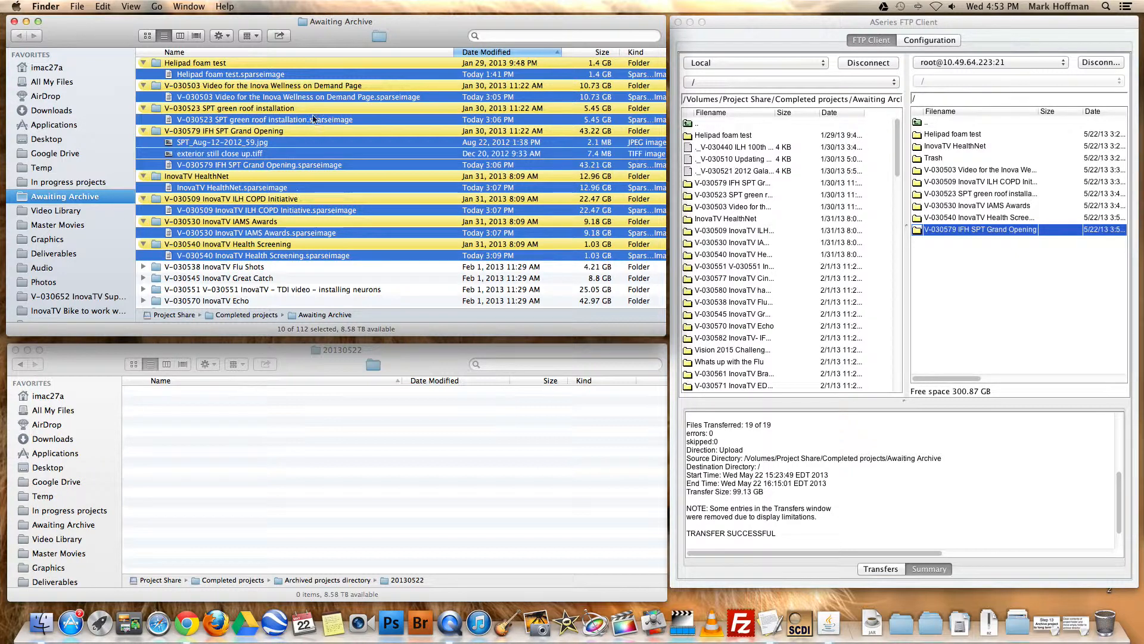
pyautogui.rightClick(314, 72)
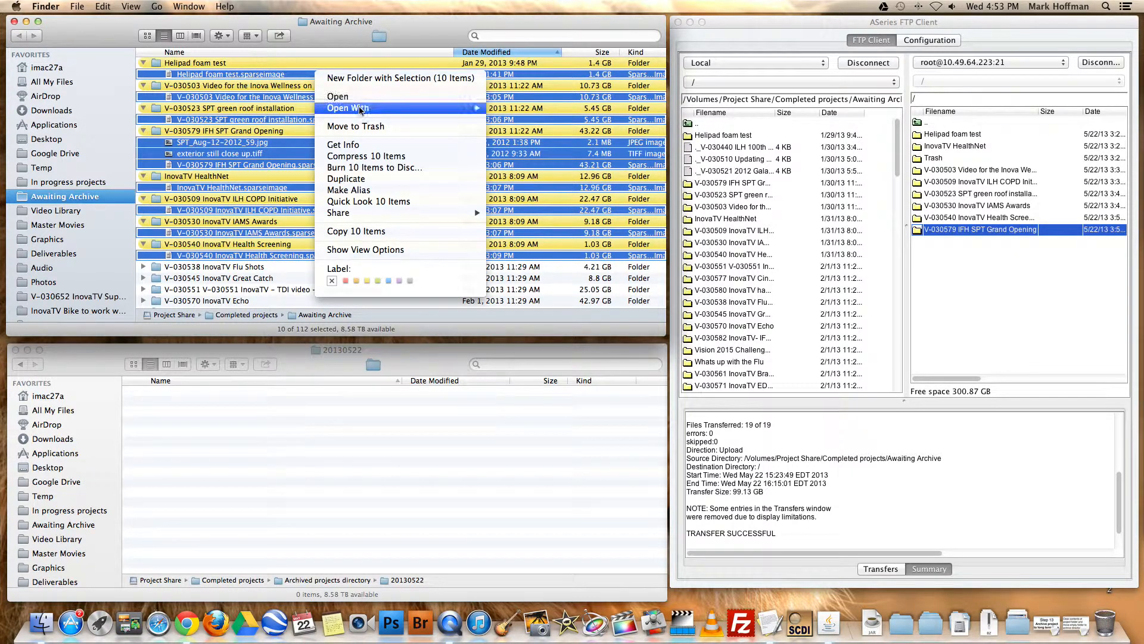
pyautogui.click(362, 124)
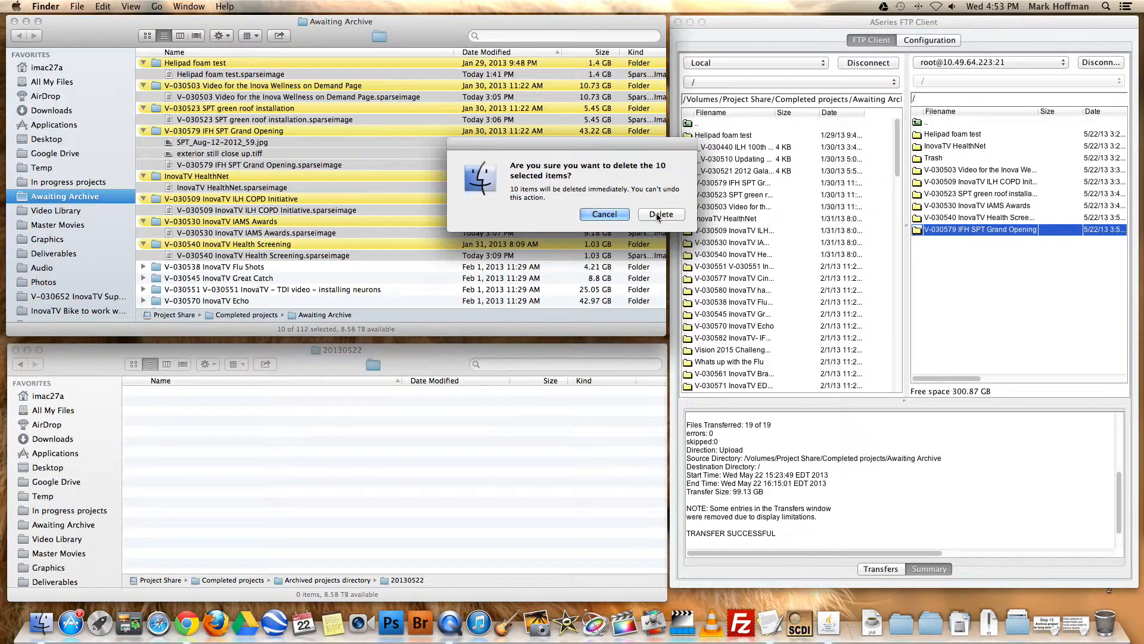
pyautogui.click(656, 213)
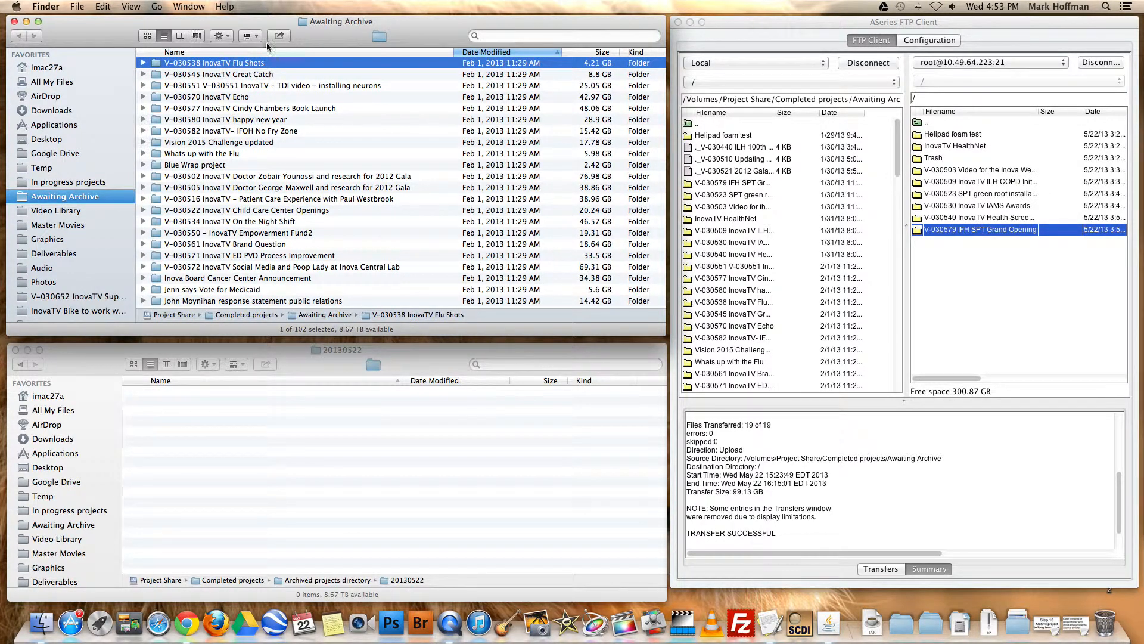
# Find the emptied yellow-labelled folders at the end of the Awaiting Archive list and check their sizes
pyautogui.click(239, 73)
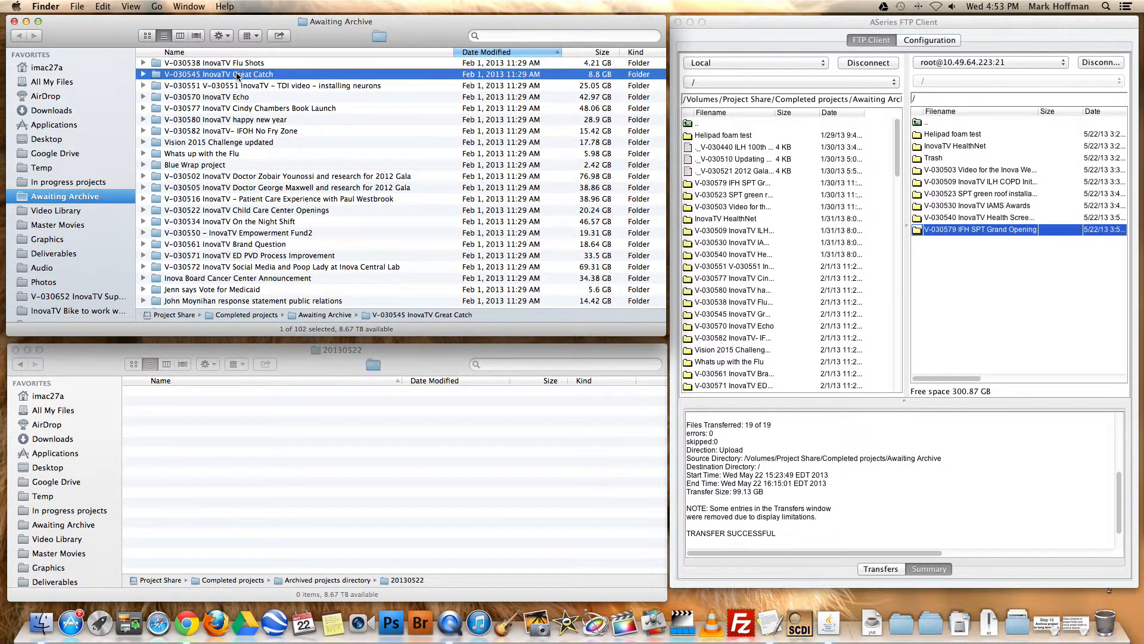
pyautogui.click(240, 63)
pyautogui.click(218, 75)
pyautogui.click(199, 63)
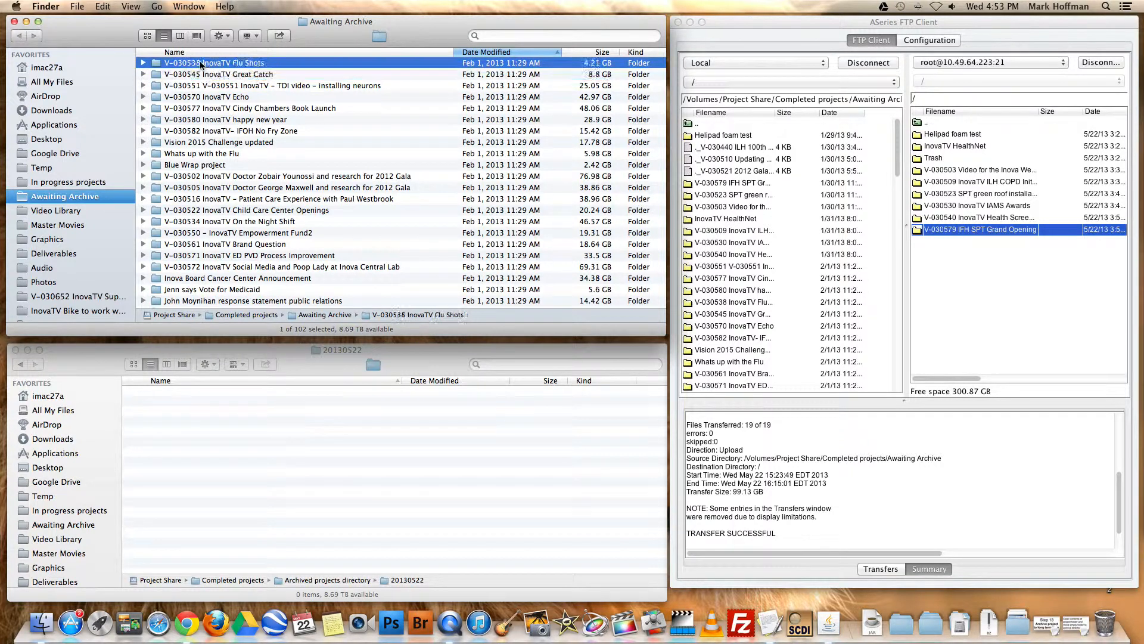
pyautogui.scroll(-20, 210, 91)
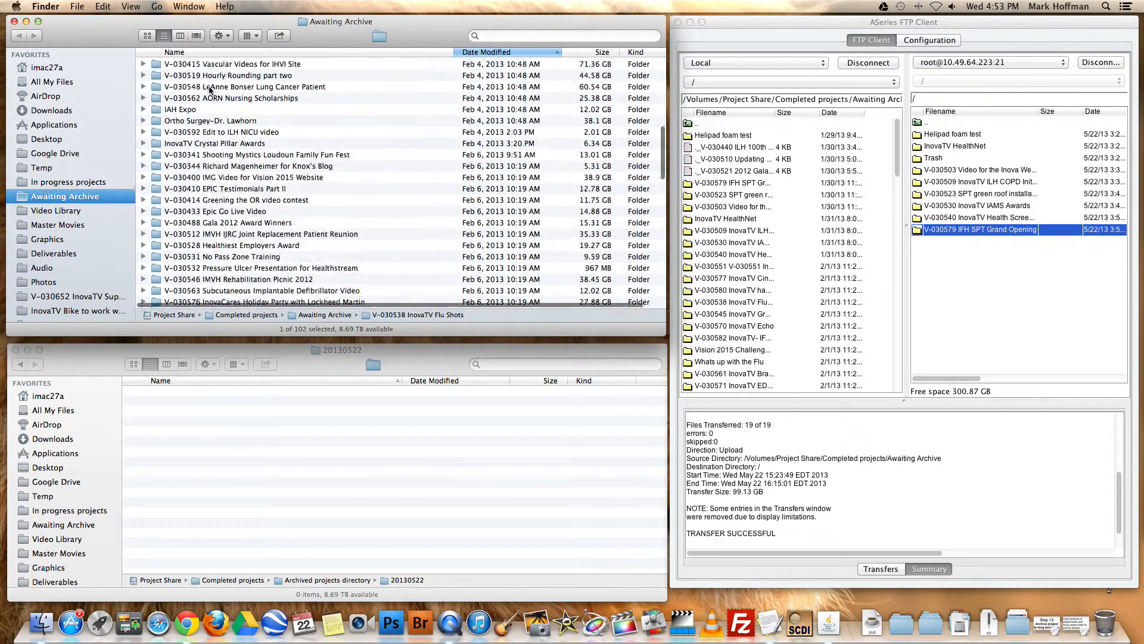
pyautogui.scroll(-5, 210, 91)
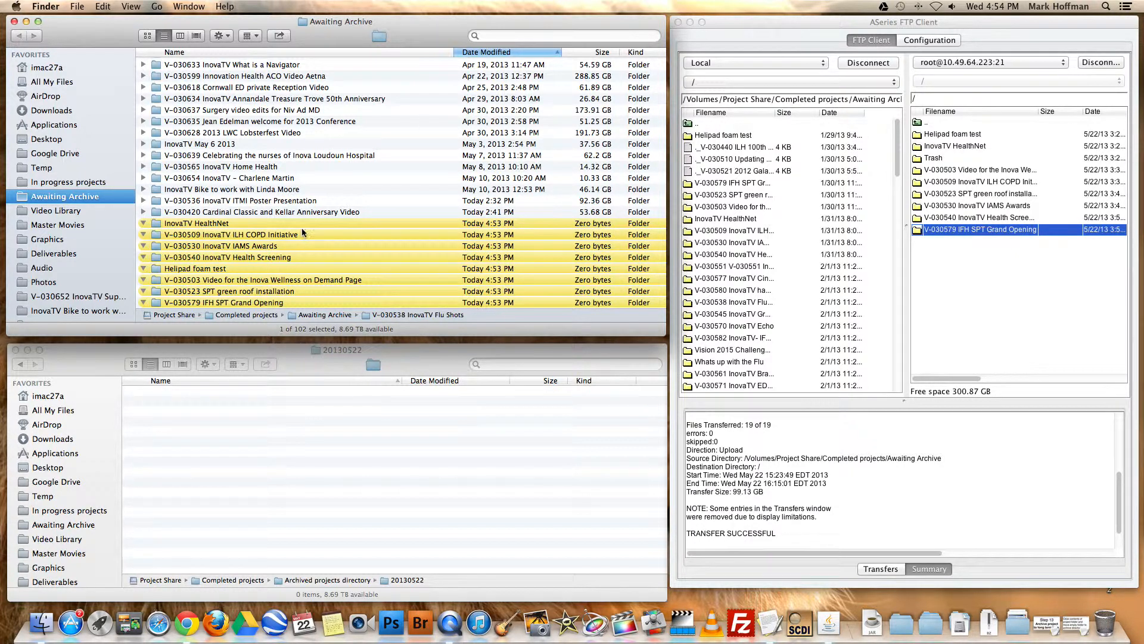
pyautogui.click(575, 225)
pyautogui.click(582, 235)
pyautogui.click(585, 246)
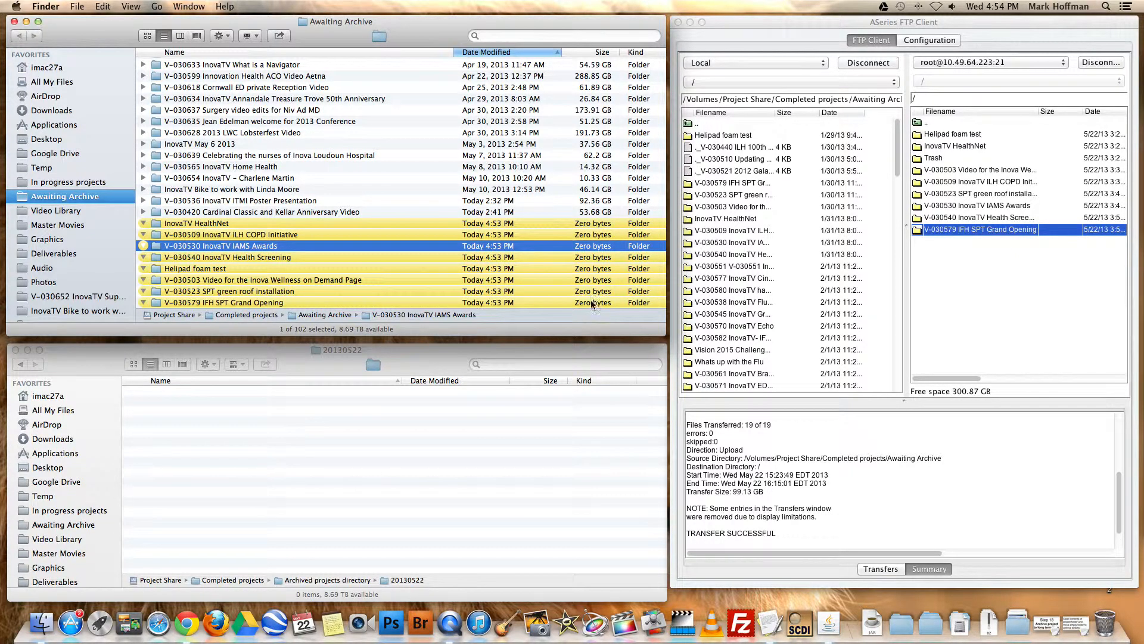
# Go back to Archived projects directory in the second Finder window and reopen its 20130522 folder
pyautogui.click(434, 352)
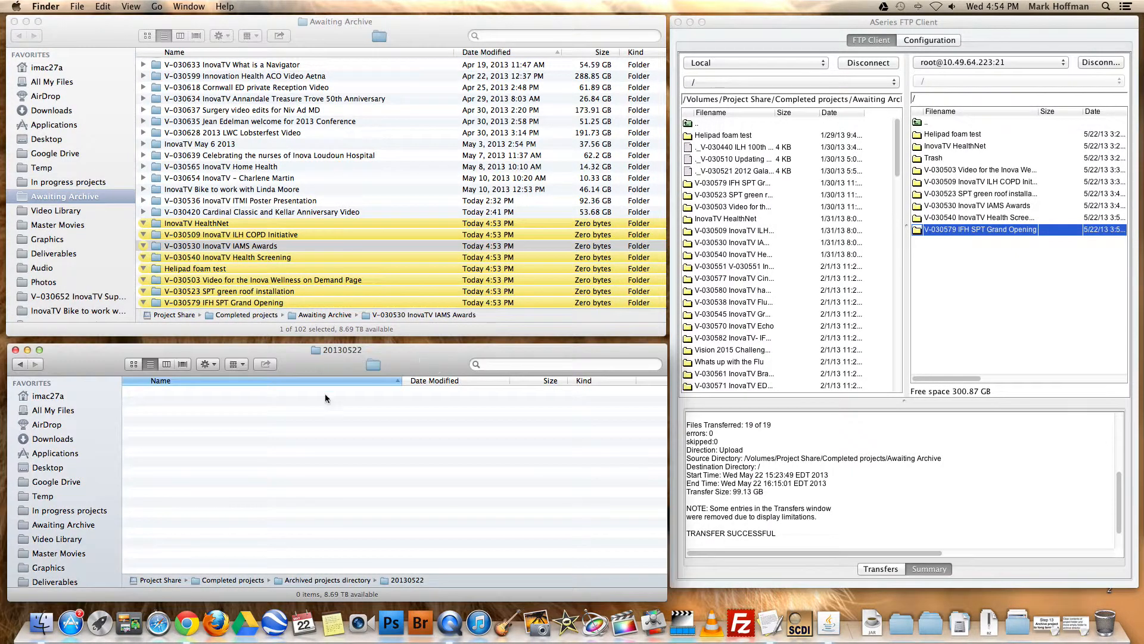
pyautogui.click(22, 366)
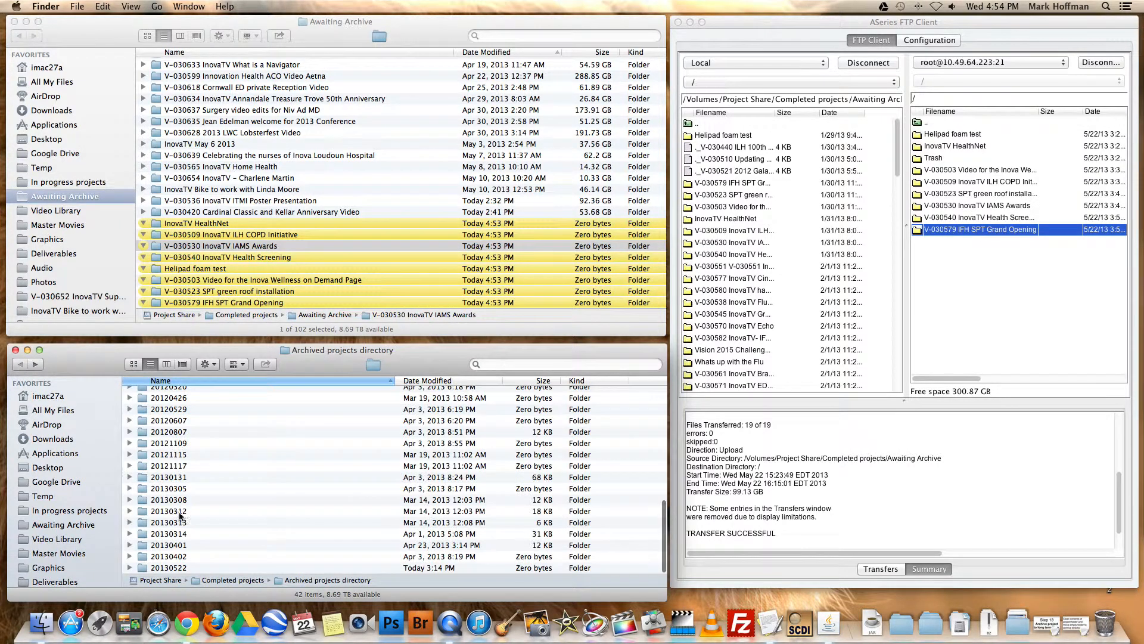
pyautogui.click(172, 569)
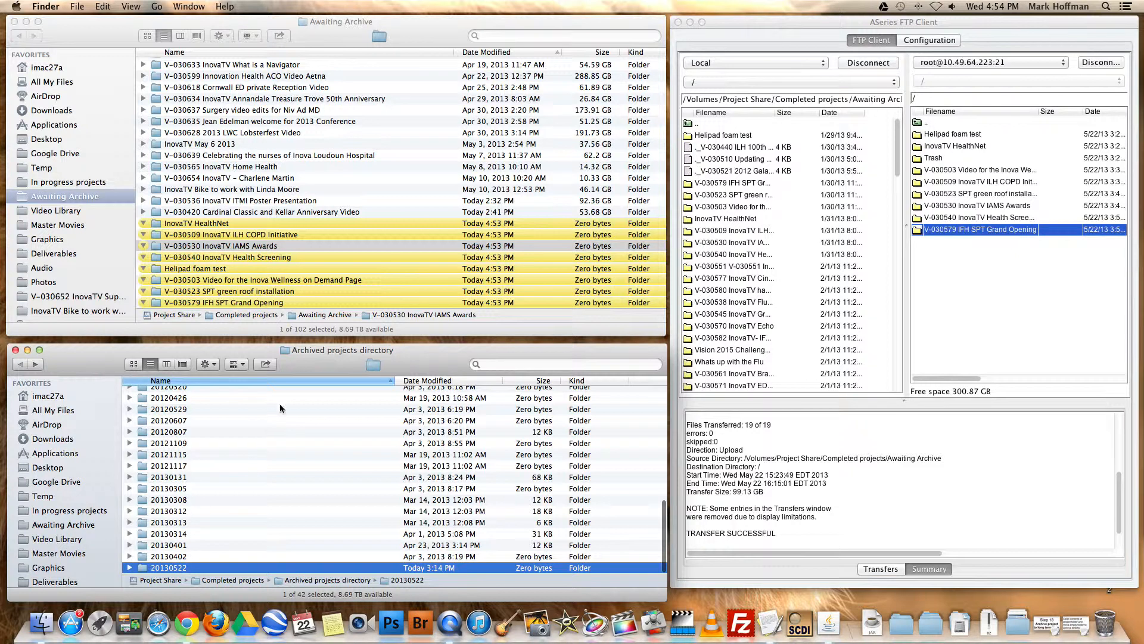
pyautogui.doubleClick(184, 570)
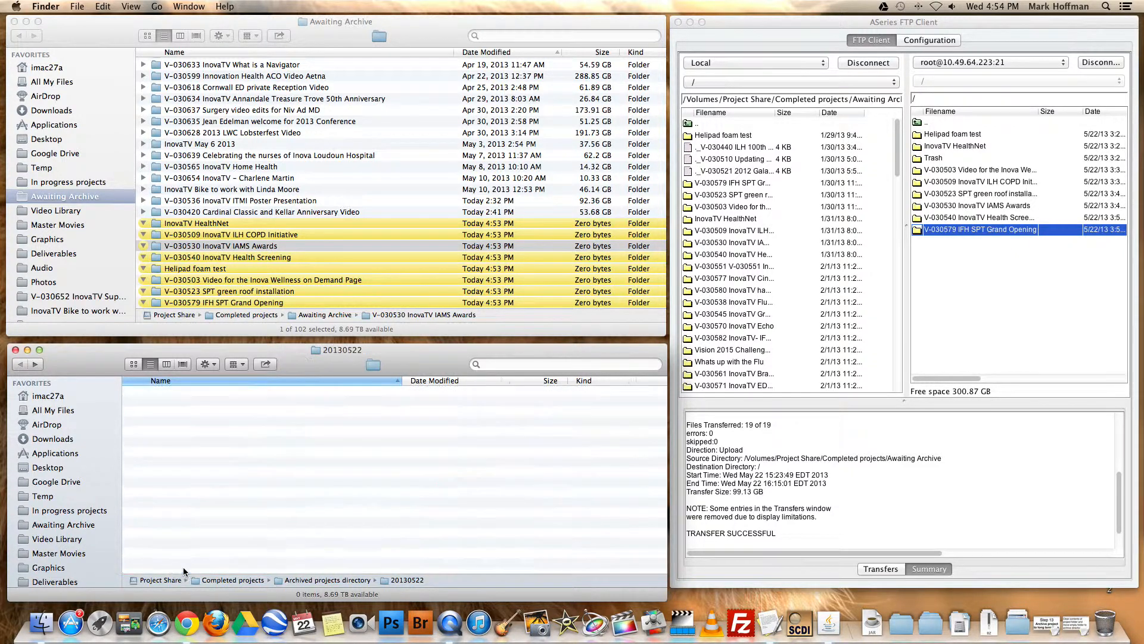
# Move the eight emptied project folders, InovaTV HealthNet through V-030579 IFH SPT Grand Opening, from Awaiting Archive into the 20130522 folder
pyautogui.click(266, 214)
pyautogui.click(268, 222)
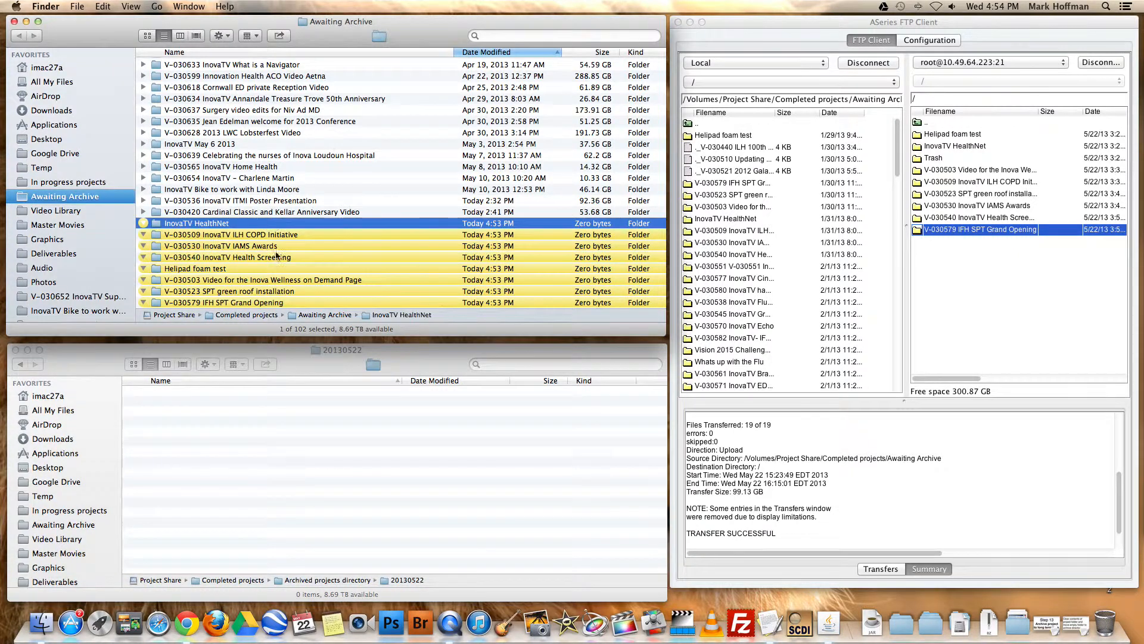
pyautogui.keyDown('shift'); pyautogui.click(285, 303); pyautogui.keyUp('shift')
pyautogui.moveTo(285, 303); pyautogui.dragTo(243, 465)
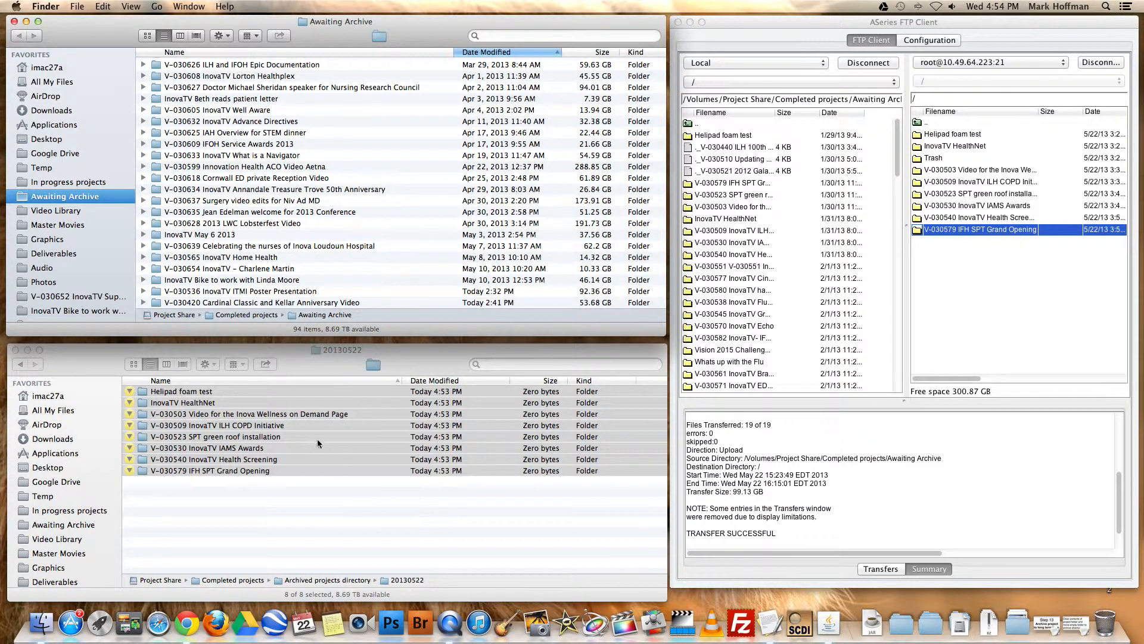
pyautogui.click(308, 536)
pyautogui.click(187, 476)
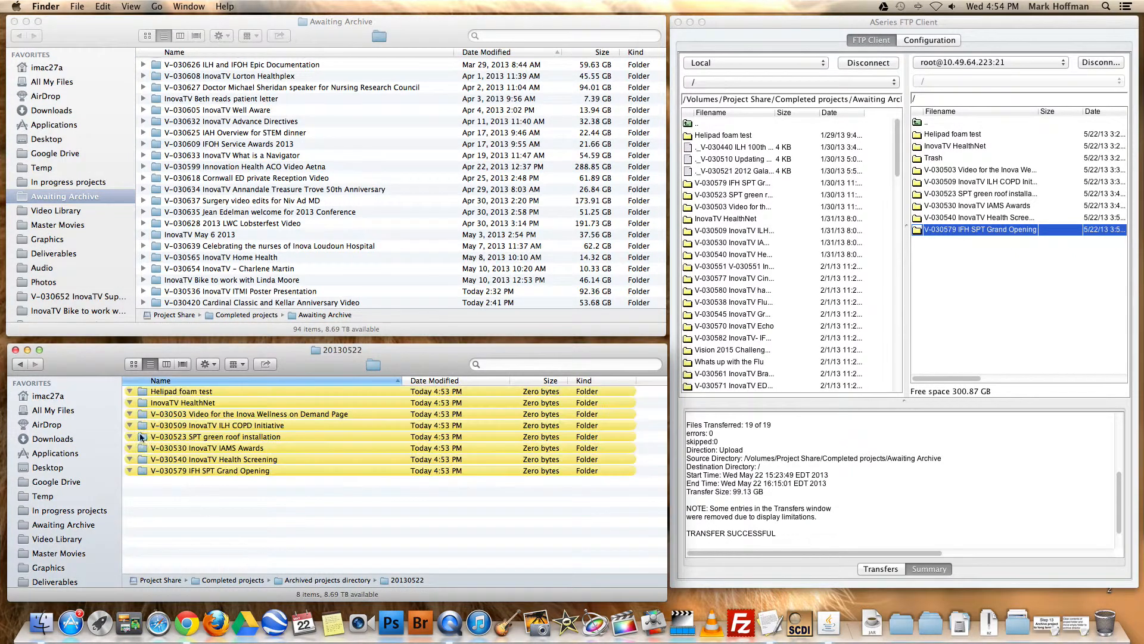
# Remove the yellow label from all eight project folders in 20130522
pyautogui.click(208, 393)
pyautogui.click(327, 354)
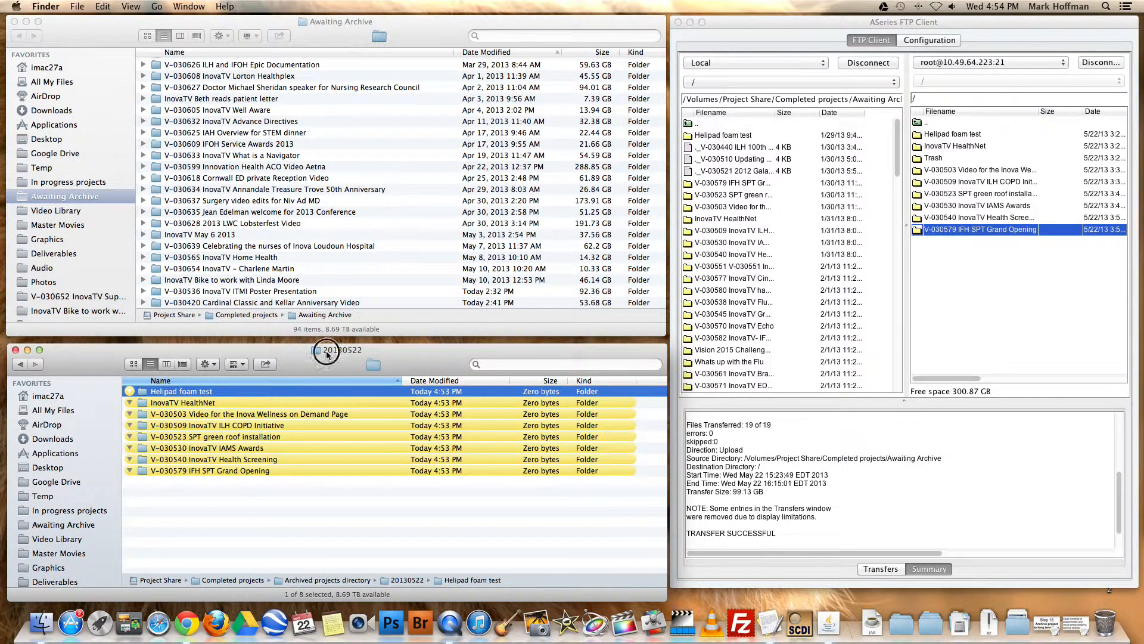
pyautogui.click(211, 525)
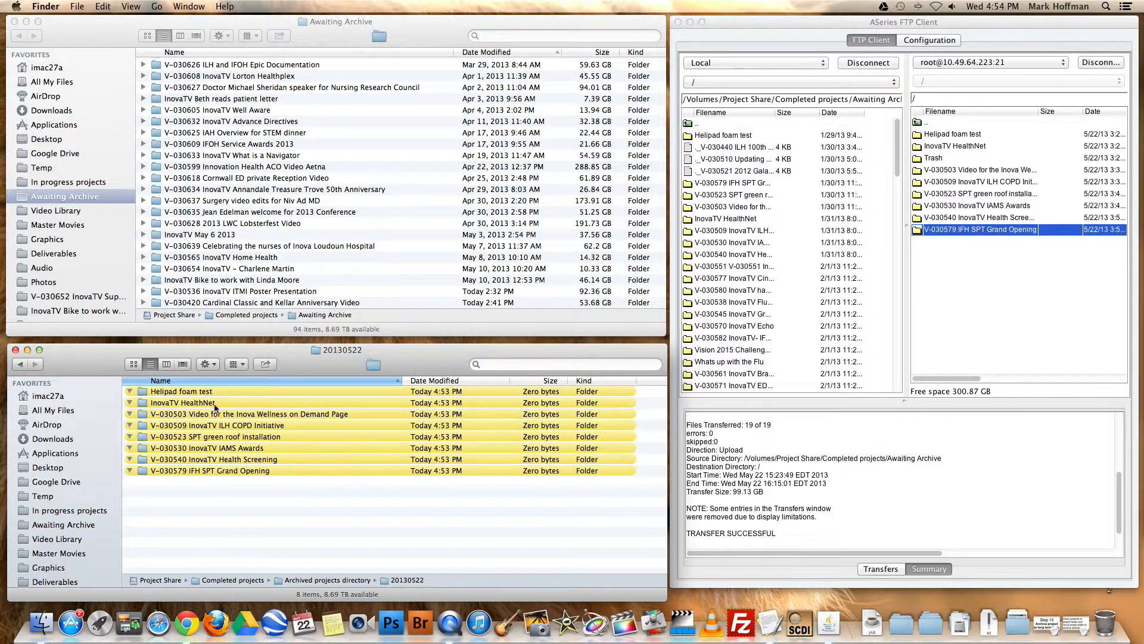
pyautogui.click(279, 392)
pyautogui.keyDown('shift'); pyautogui.click(255, 470); pyautogui.keyUp('shift')
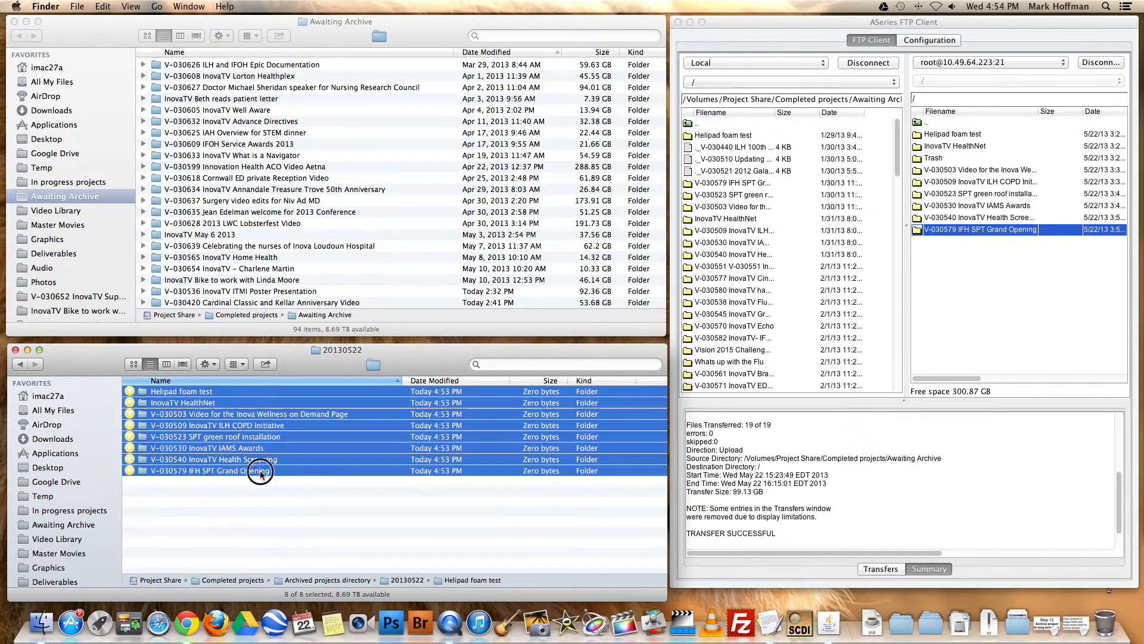
pyautogui.rightClick(249, 433)
pyautogui.click(266, 555)
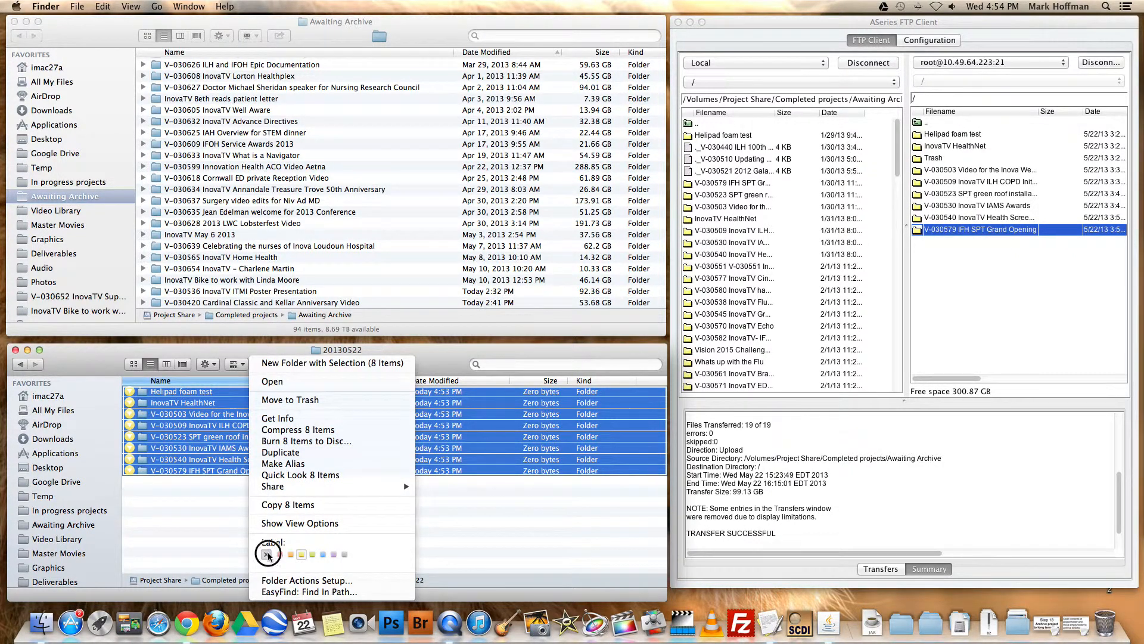
pyautogui.click(260, 535)
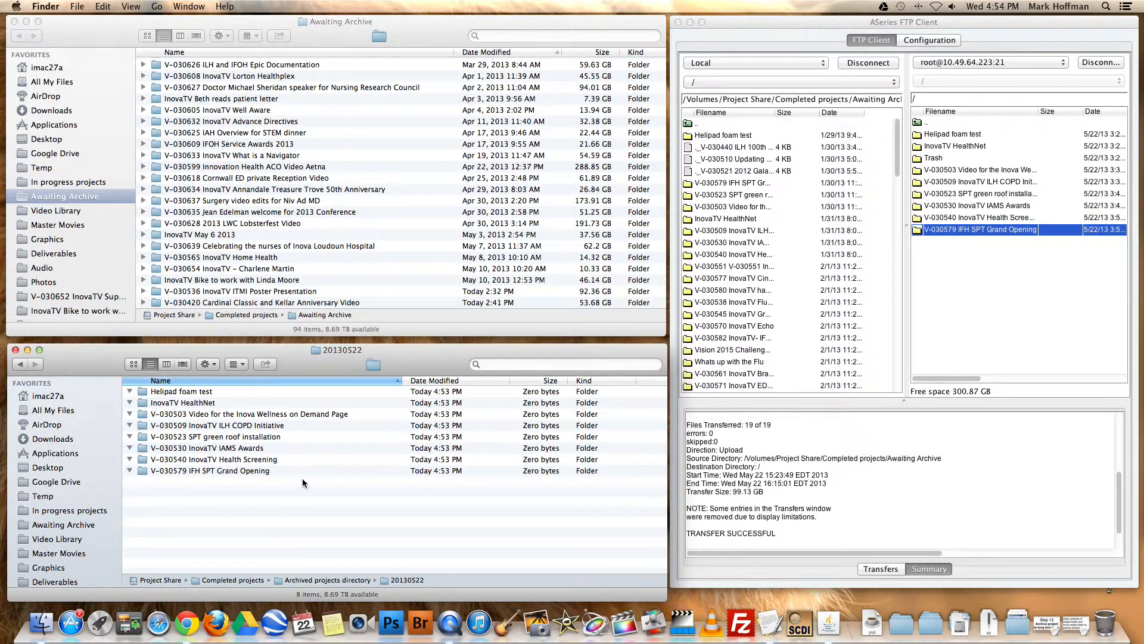
# Review the eight unlabelled project folders listed in the 20130522 archive directory
pyautogui.click(210, 403)
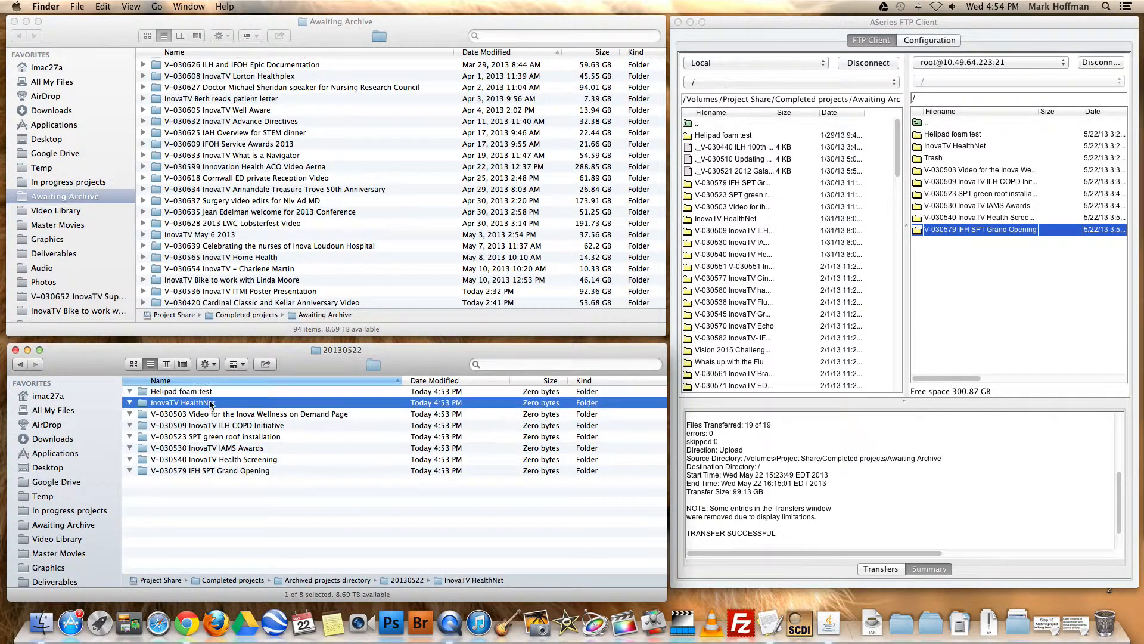
pyautogui.click(217, 414)
pyautogui.click(231, 425)
pyautogui.click(244, 437)
pyautogui.click(251, 449)
pyautogui.click(258, 470)
pyautogui.click(266, 458)
pyautogui.click(256, 479)
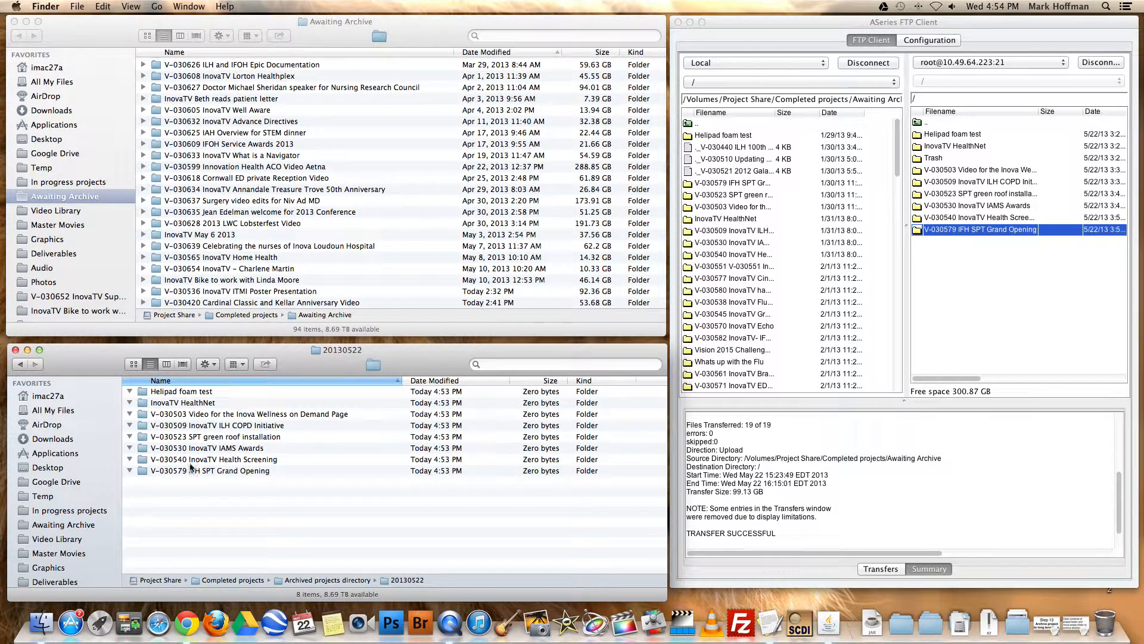
pyautogui.click(202, 393)
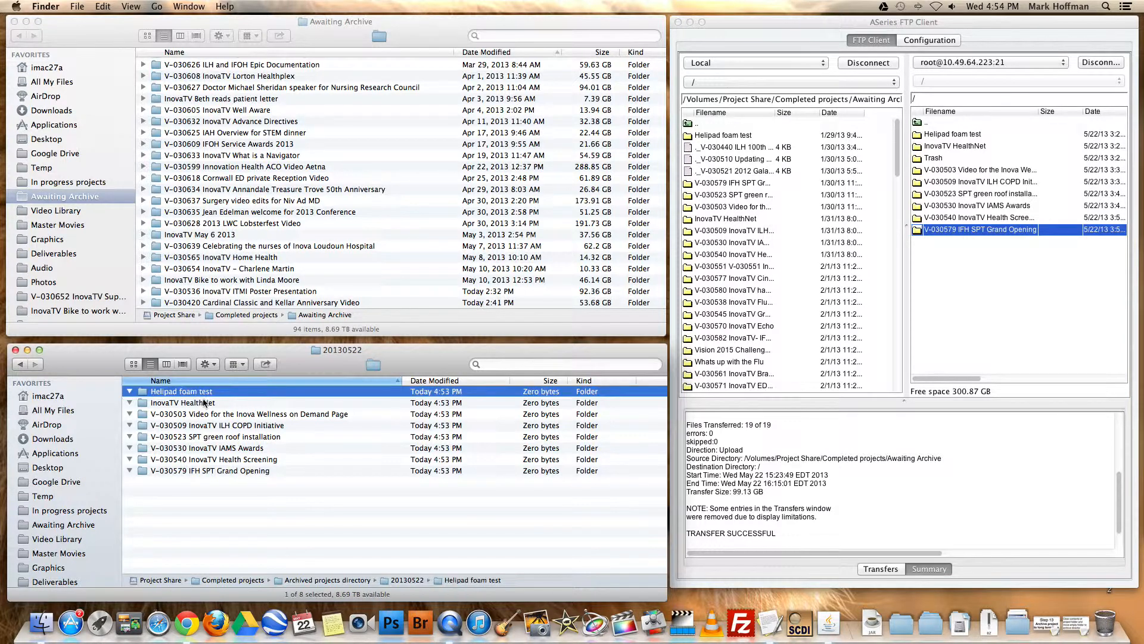
# Return to Archived projects directory in the second Finder window and expand its 20130522 folder
pyautogui.click(204, 403)
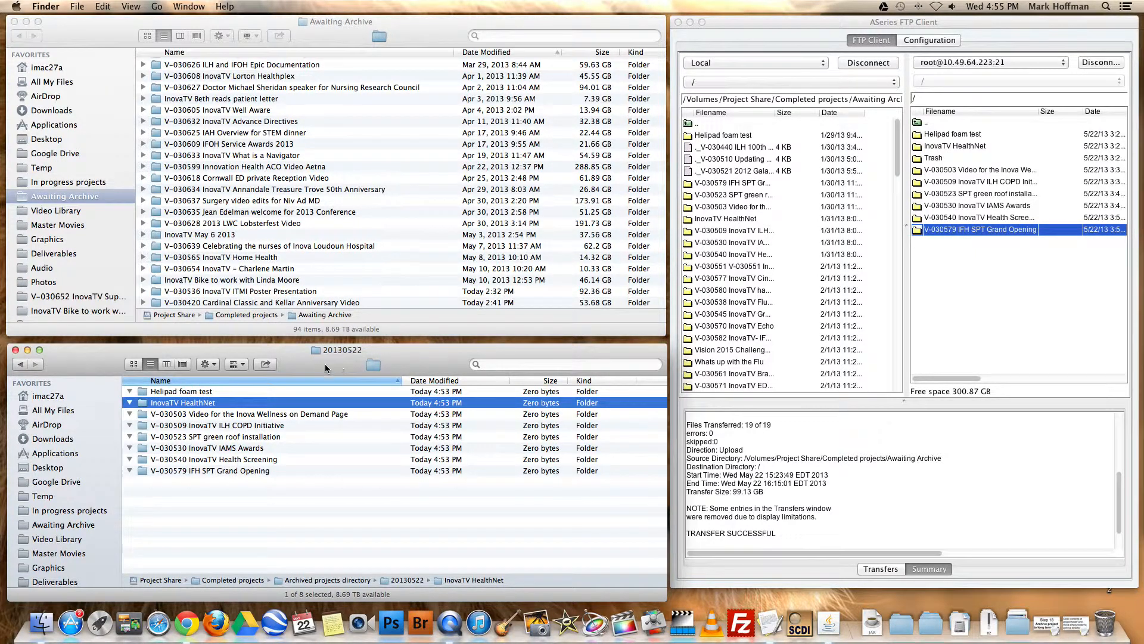
pyautogui.click(21, 364)
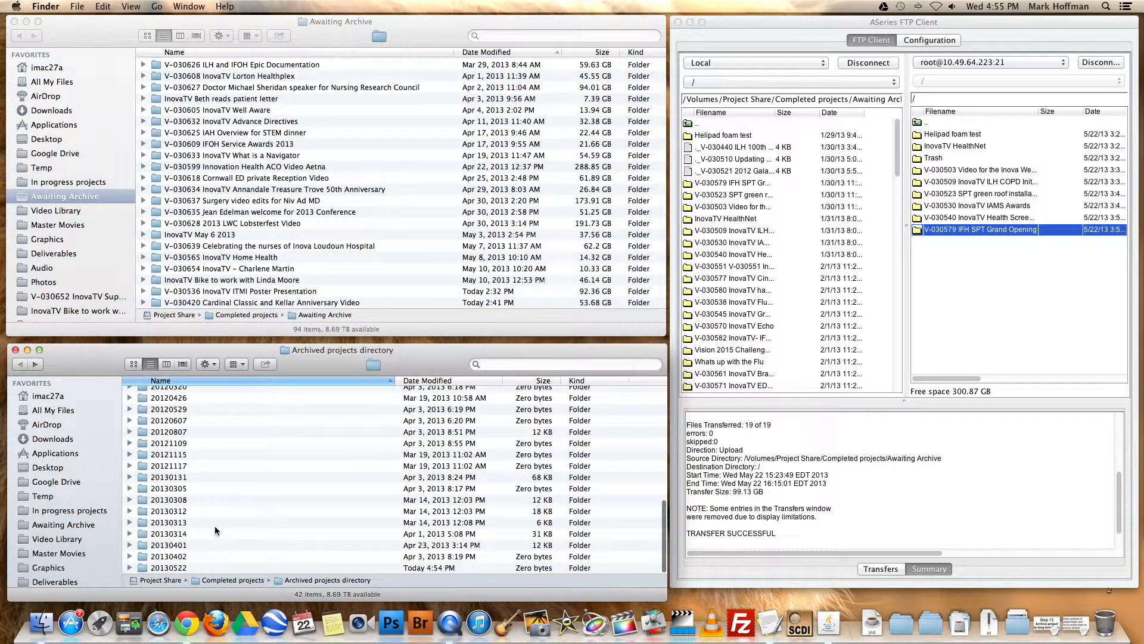
pyautogui.click(136, 568)
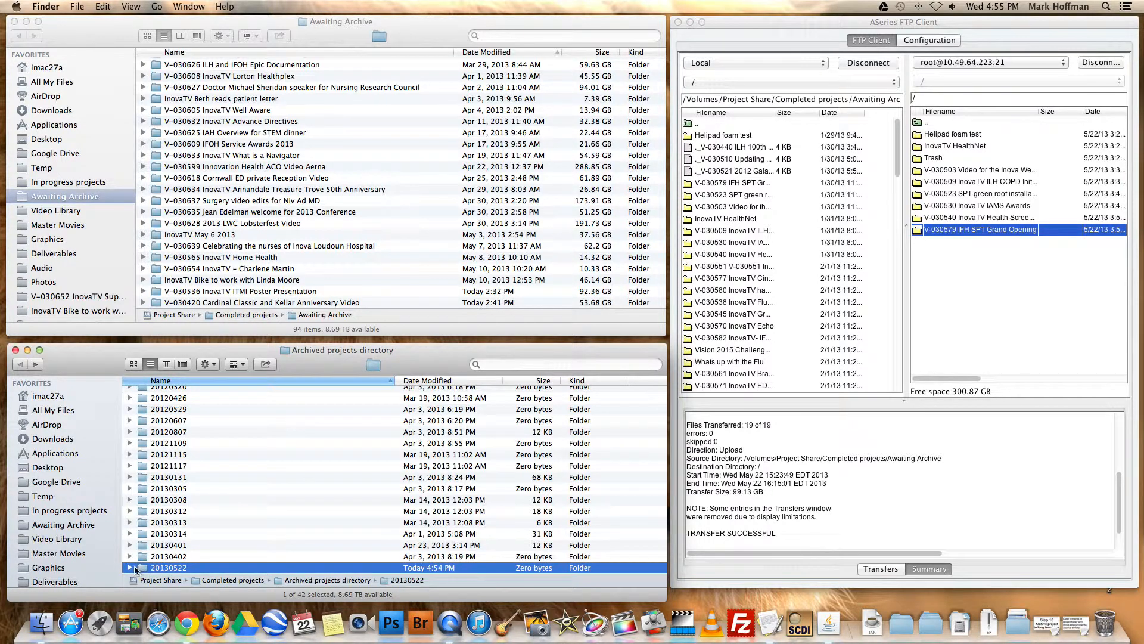
pyautogui.keyDown('alt'); pyautogui.click(130, 568); pyautogui.keyUp('alt')
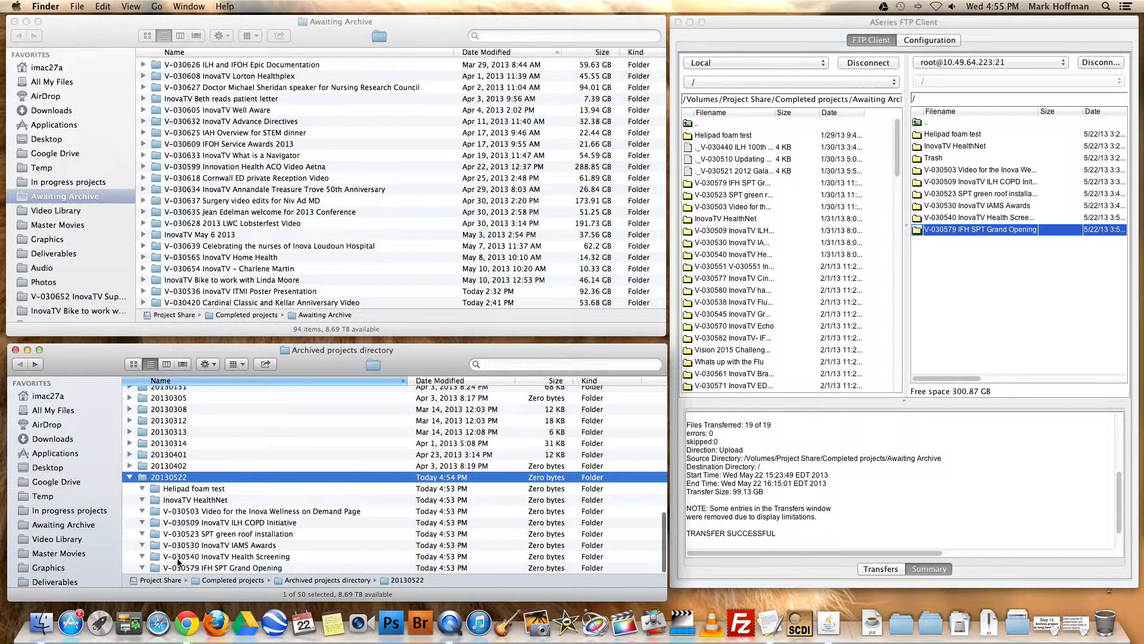
# Compare the contents of archive folders 20130402 and 20130522 in Archived projects directory, and collapse both
pyautogui.click(130, 466)
pyautogui.scroll(-5, 212, 497)
pyautogui.scroll(4, 212, 496)
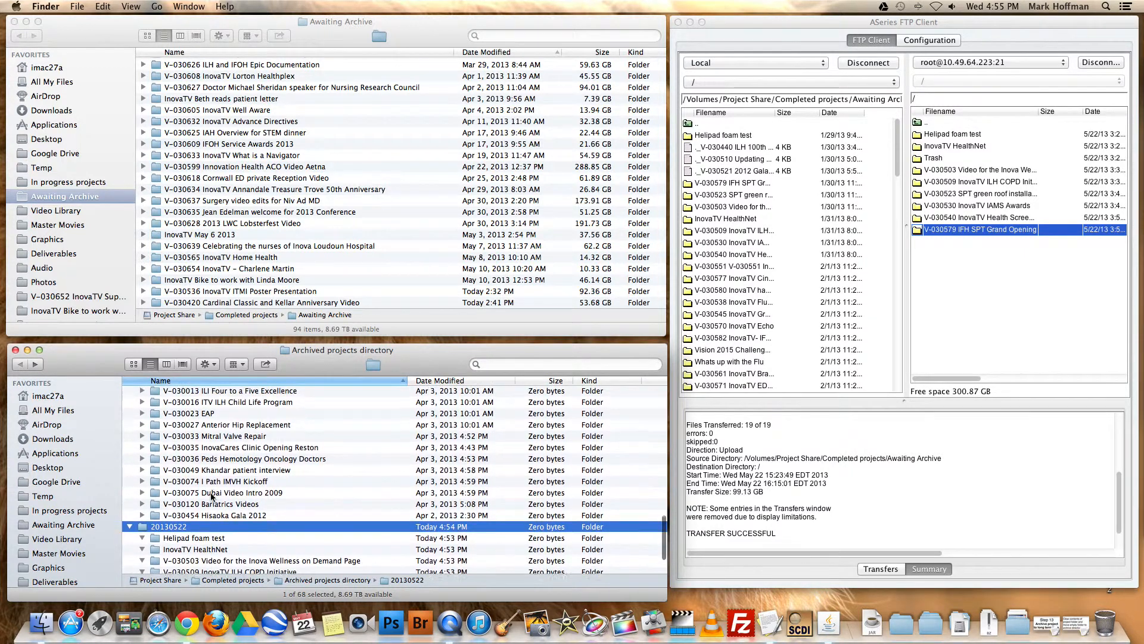
pyautogui.scroll(-5, 212, 497)
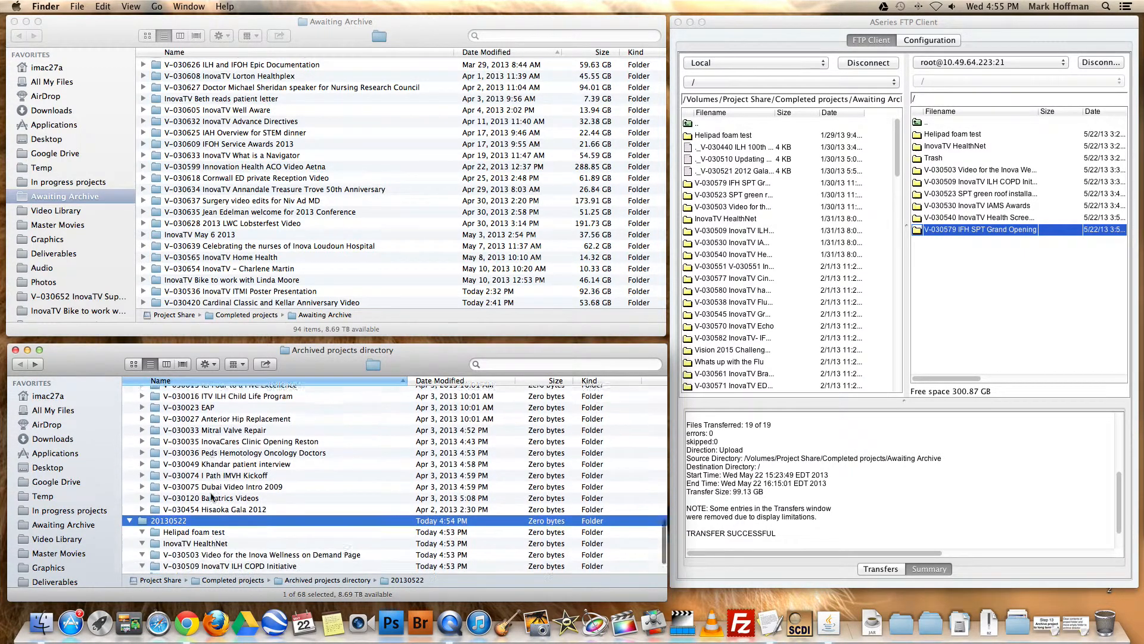
pyautogui.scroll(8, 211, 497)
pyautogui.click(206, 504)
pyautogui.scroll(-1, 238, 507)
pyautogui.scroll(-10, 244, 507)
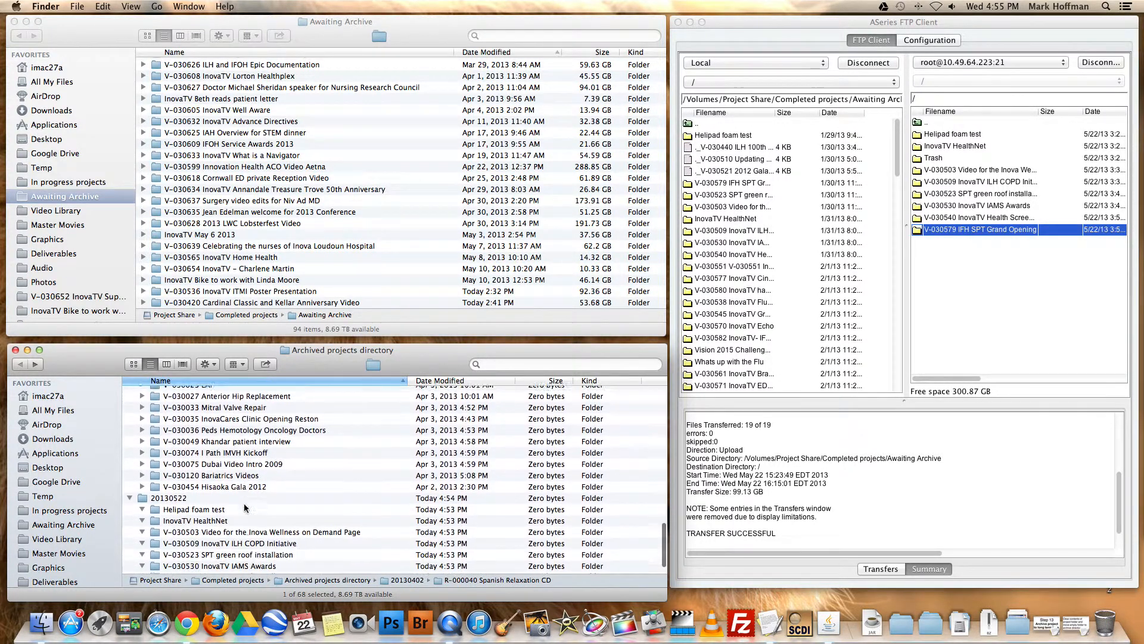
pyautogui.scroll(5, 244, 507)
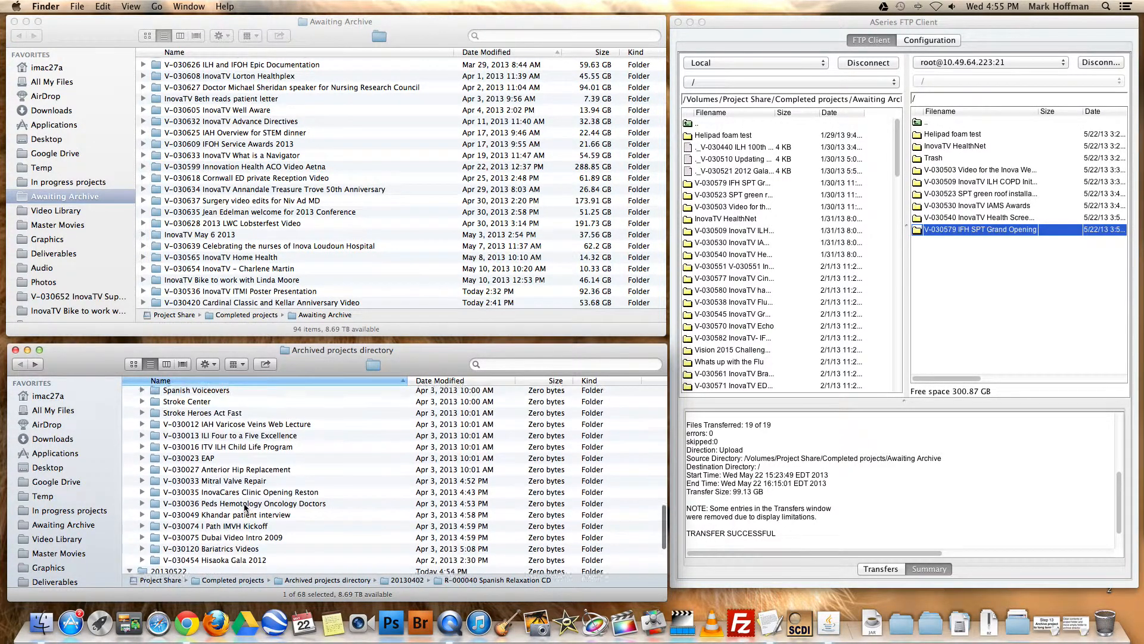
pyautogui.scroll(3, 177, 481)
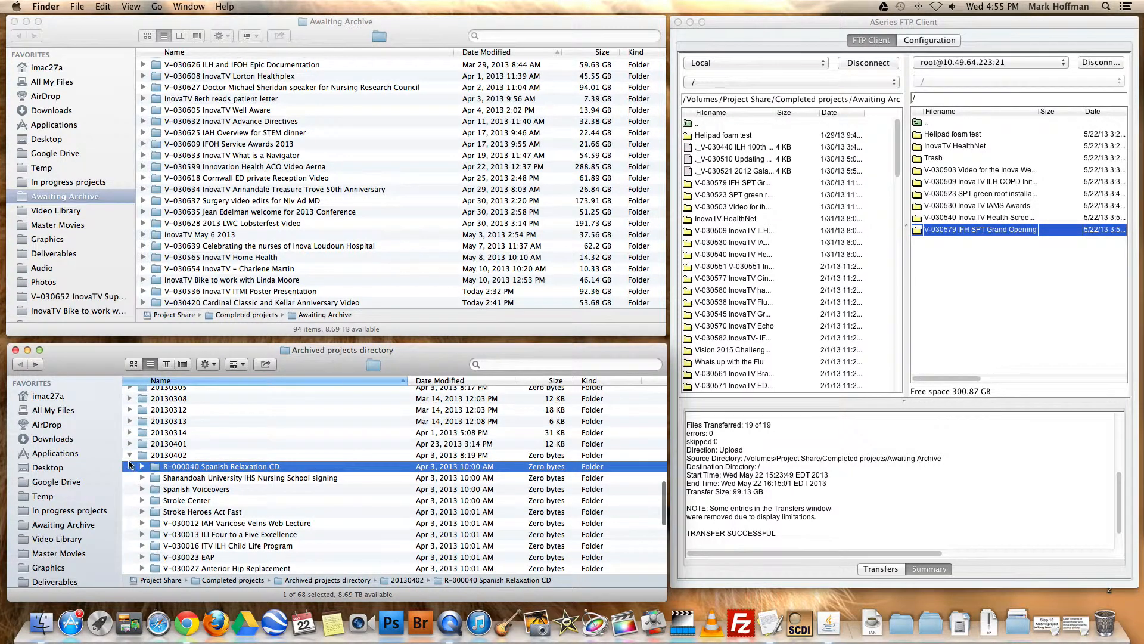
pyautogui.click(129, 454)
pyautogui.click(130, 477)
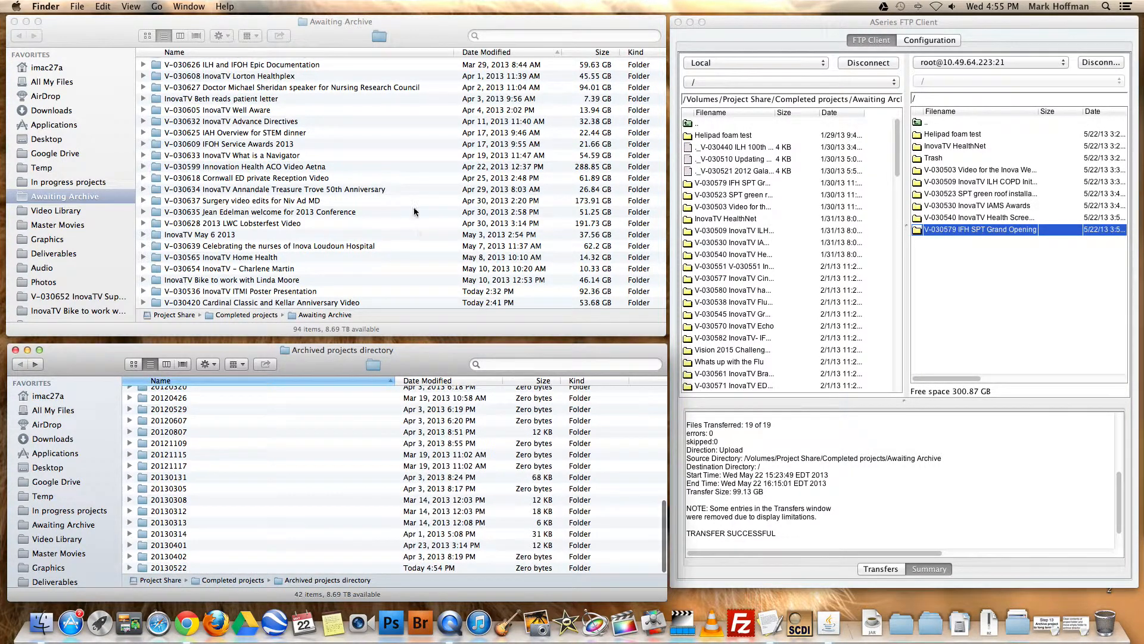
# In the FTP client, widen the tape listing's filename column, open V-030579 IFH SPT Grand Opening to view its files, and return to the root
pyautogui.click(428, 220)
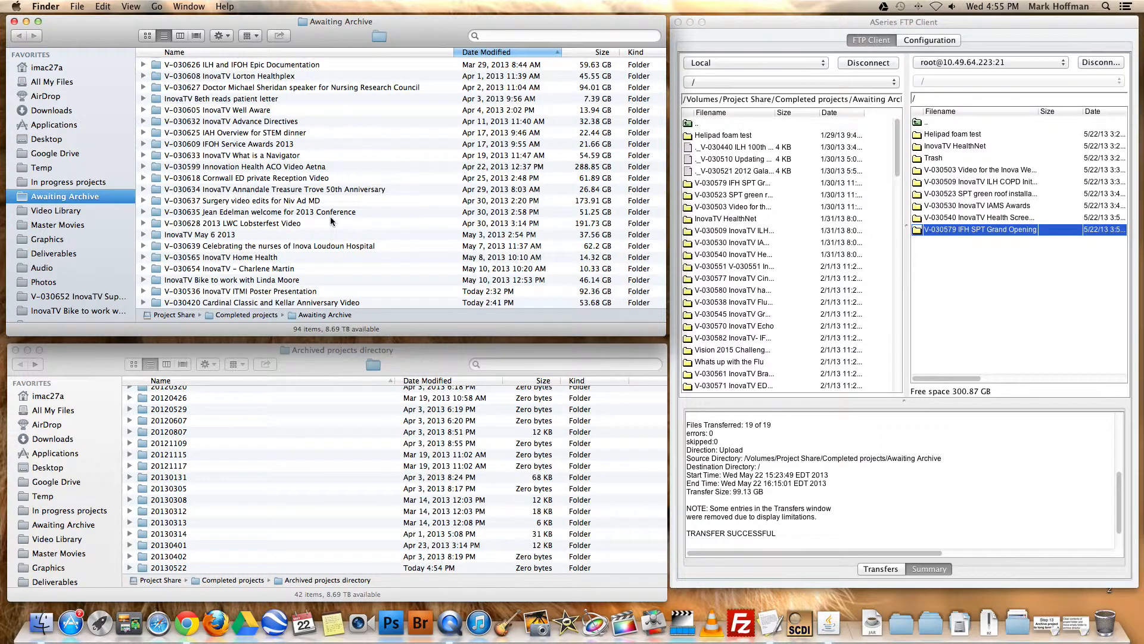
pyautogui.scroll(10, 331, 218)
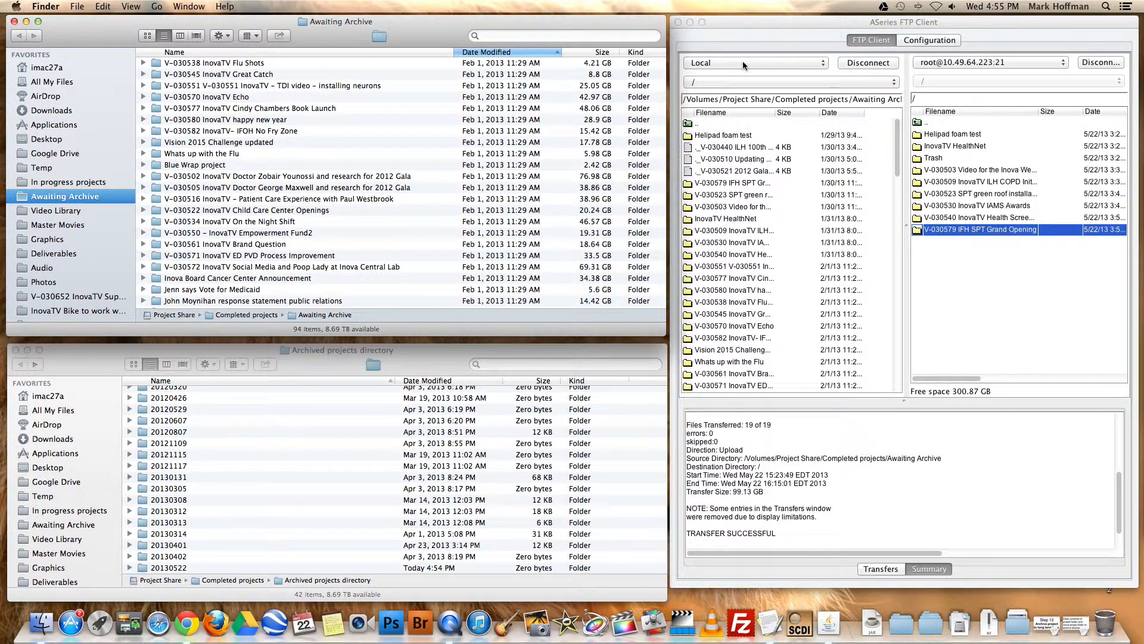
pyautogui.click(826, 18)
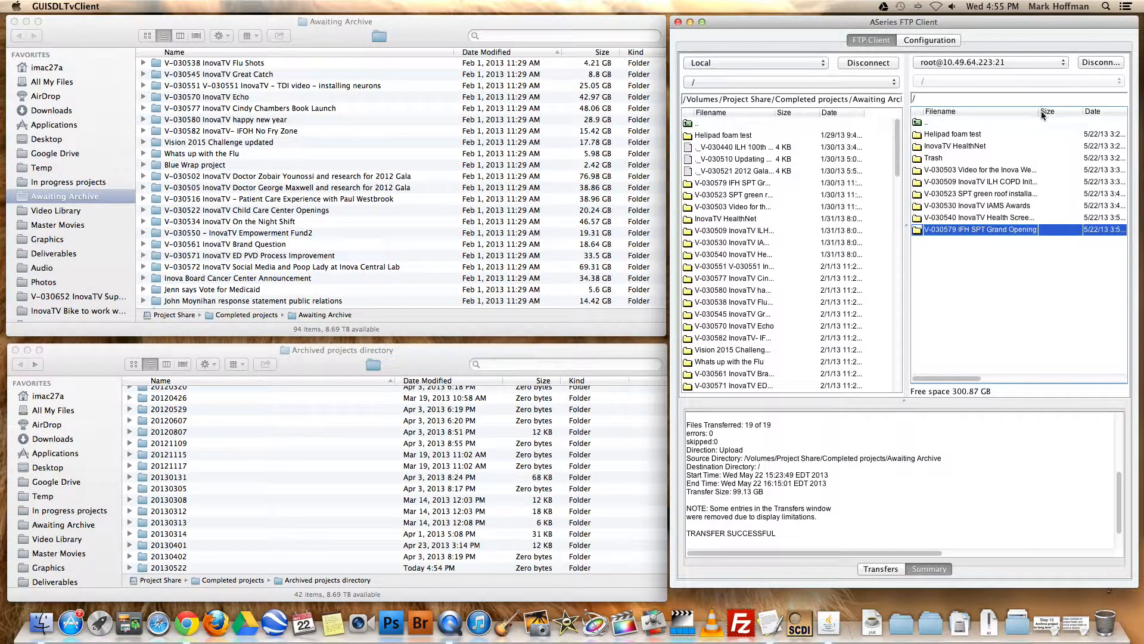
pyautogui.moveTo(1040, 114); pyautogui.dragTo(1063, 114)
pyautogui.click(919, 233)
pyautogui.doubleClick(920, 232)
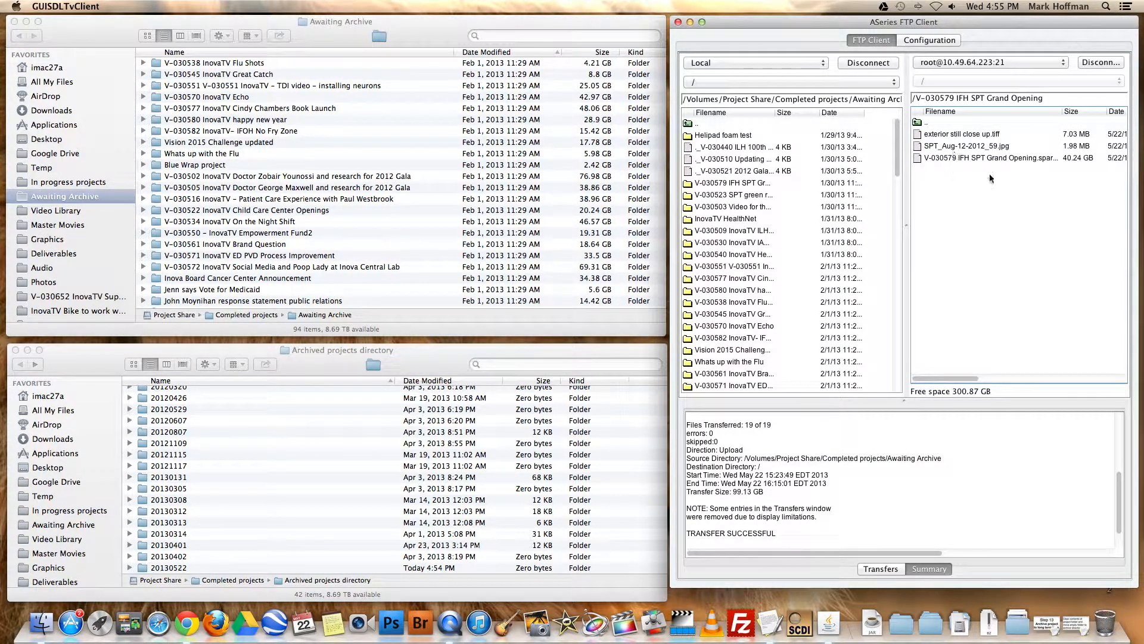
pyautogui.doubleClick(921, 124)
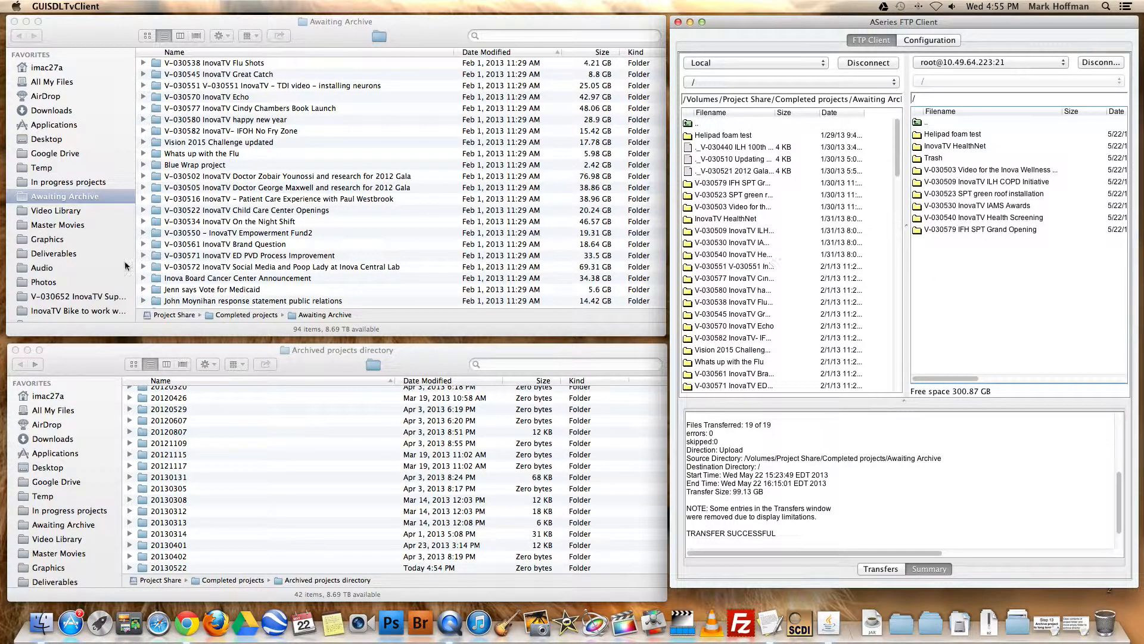
# Expand V-030538 InovaTV Flu Shots in Awaiting Archive and examine its video subfolder and sparseimage file
pyautogui.click(147, 69)
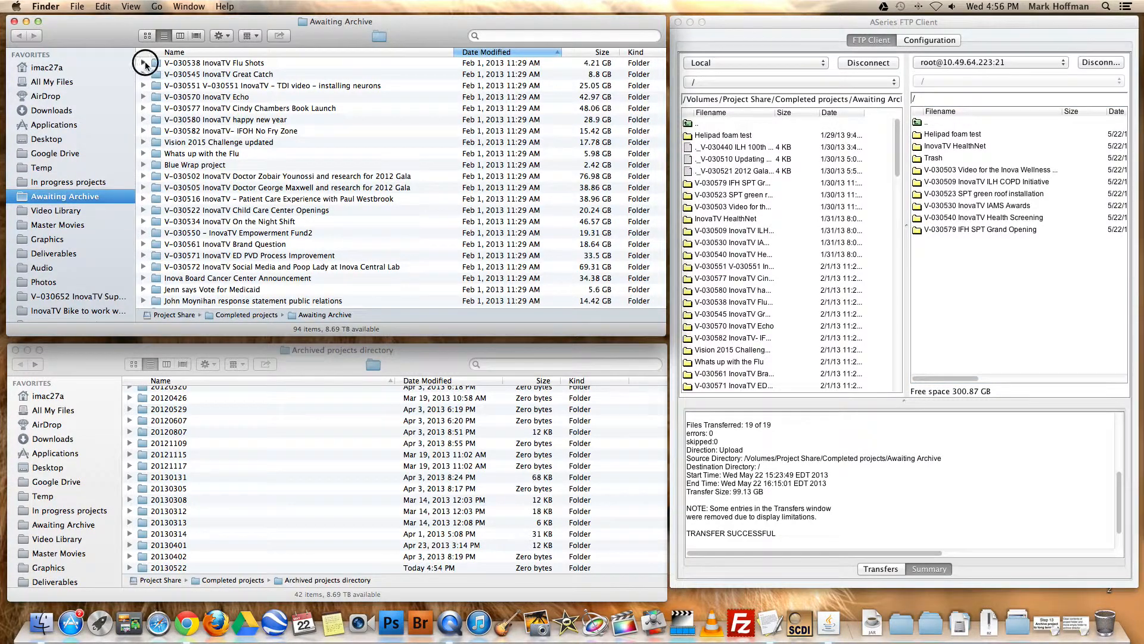
pyautogui.click(143, 63)
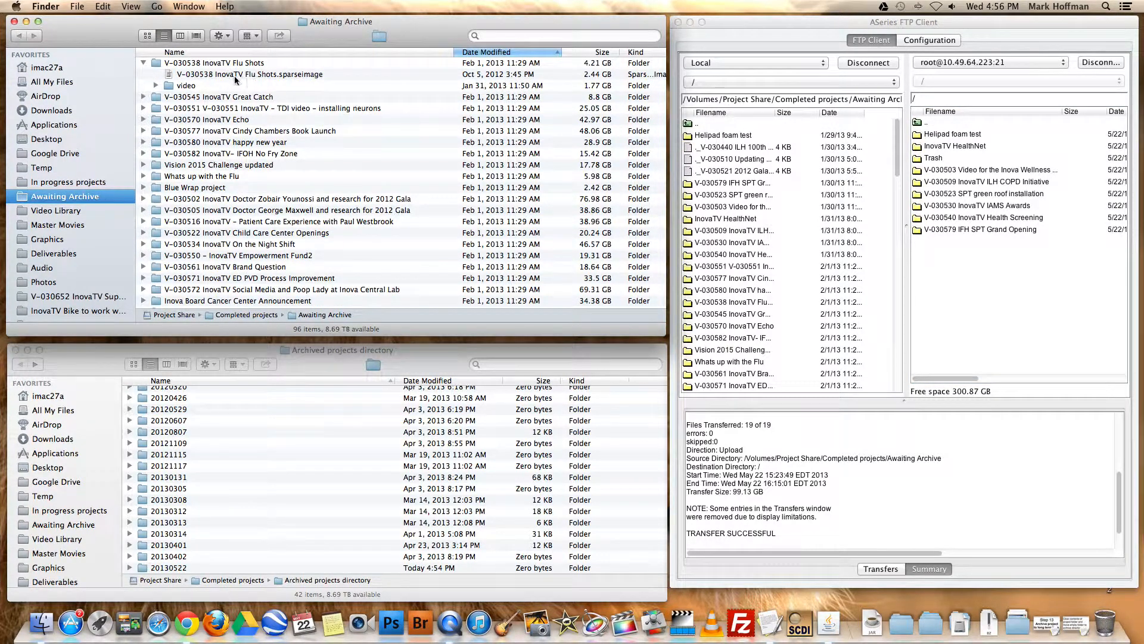
pyautogui.click(216, 76)
pyautogui.click(187, 86)
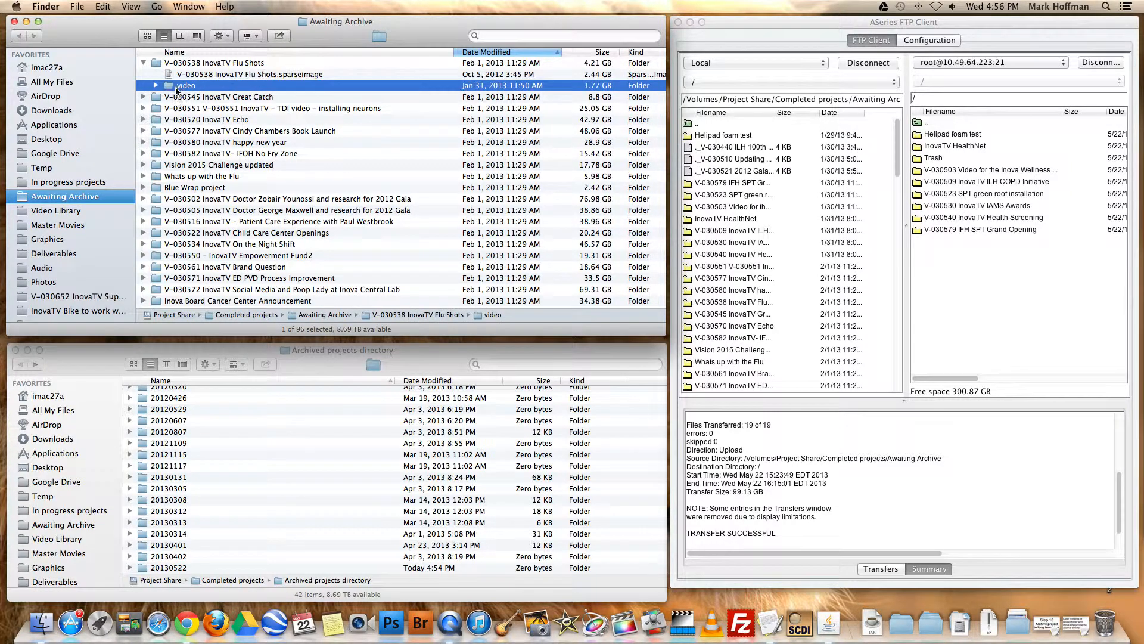
pyautogui.click(156, 85)
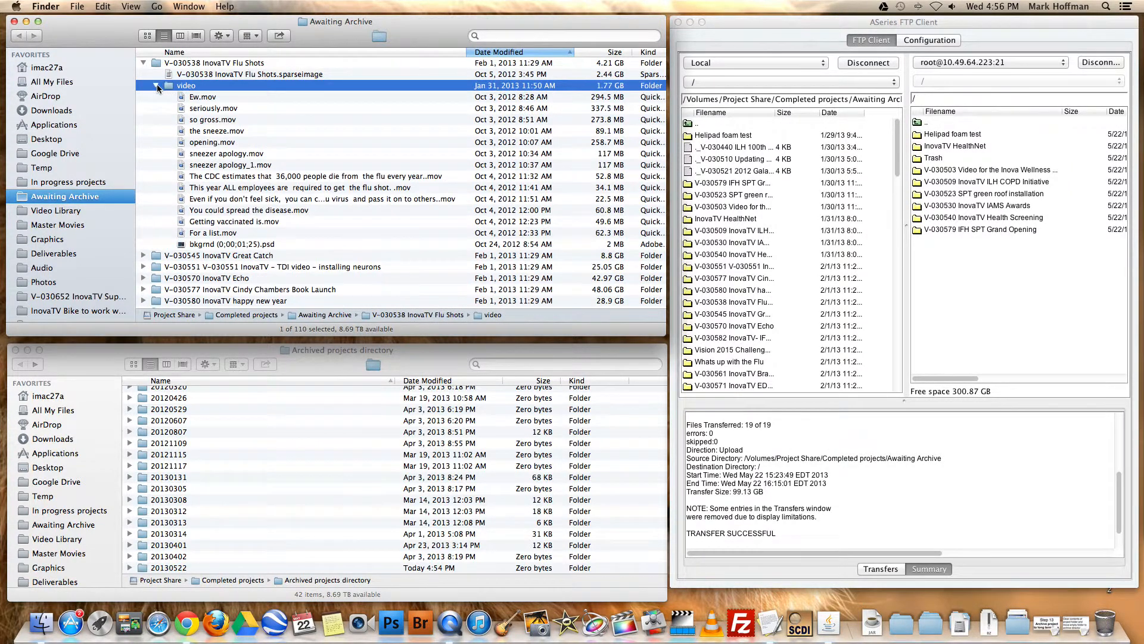
pyautogui.click(157, 85)
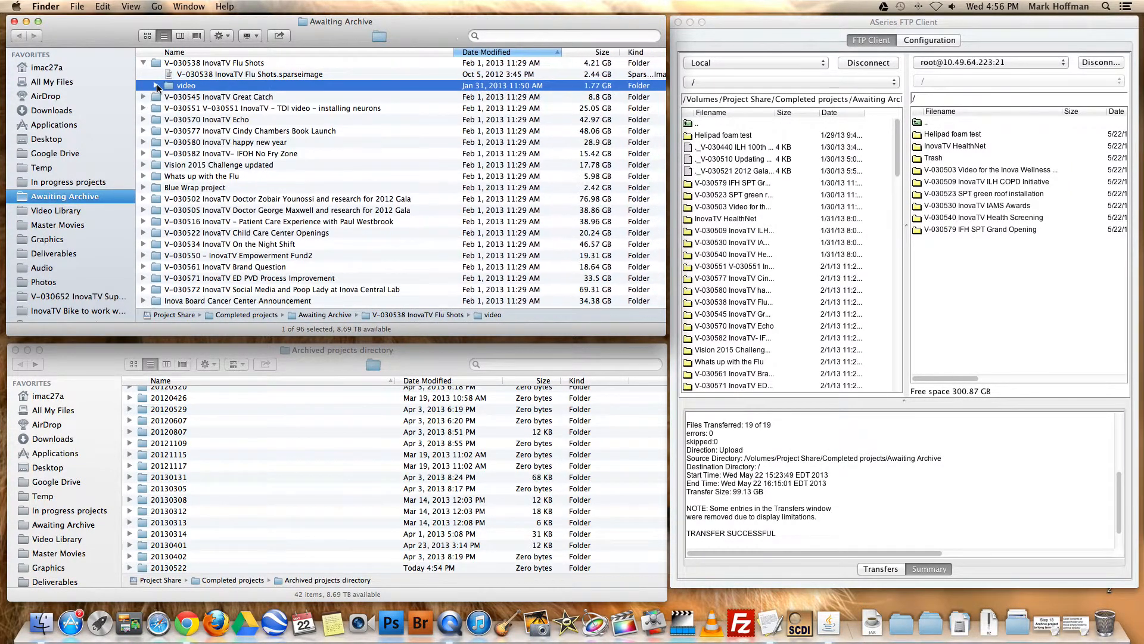
pyautogui.click(209, 75)
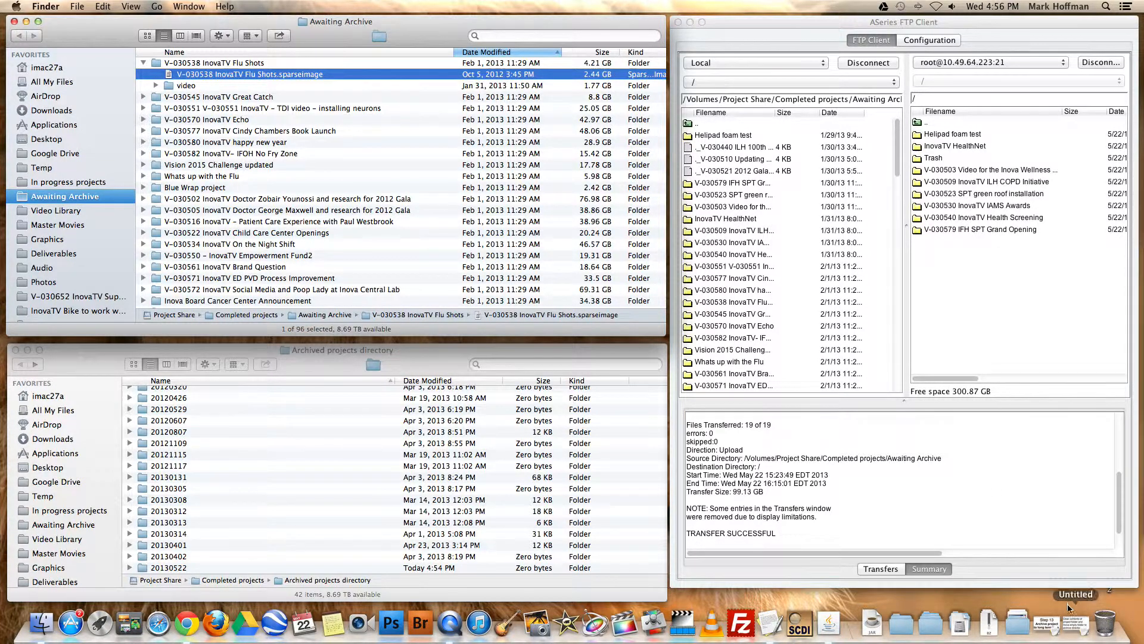
# Open the TRASH folder of Project Share on ccwsmalltree in a separate Finder window and move that window aside
pyautogui.click(1105, 622)
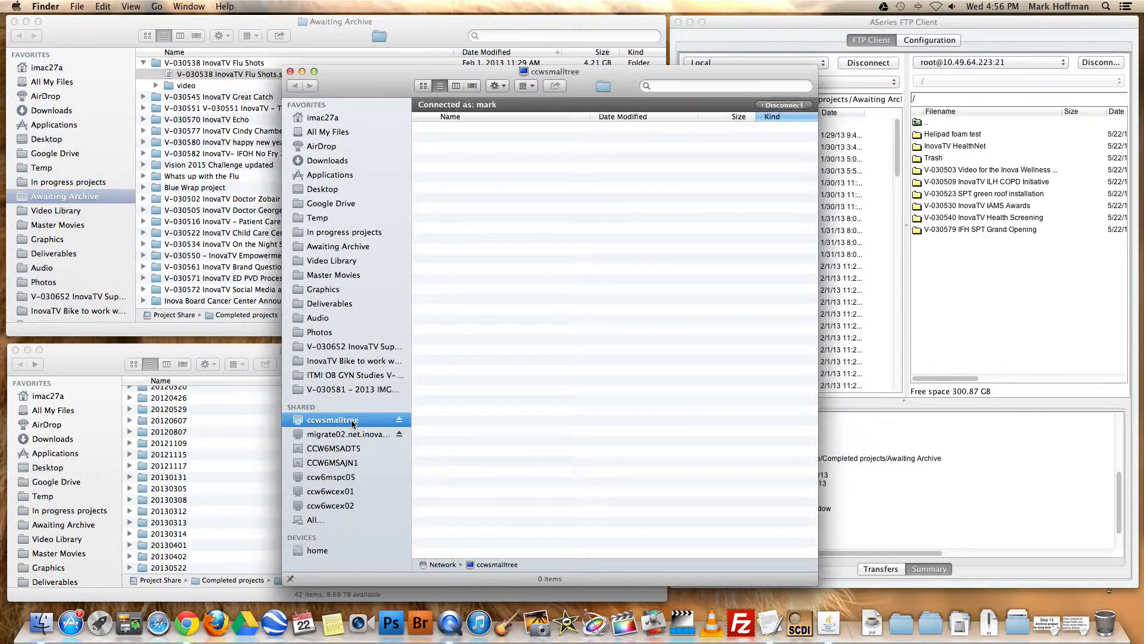
pyautogui.doubleClick(475, 139)
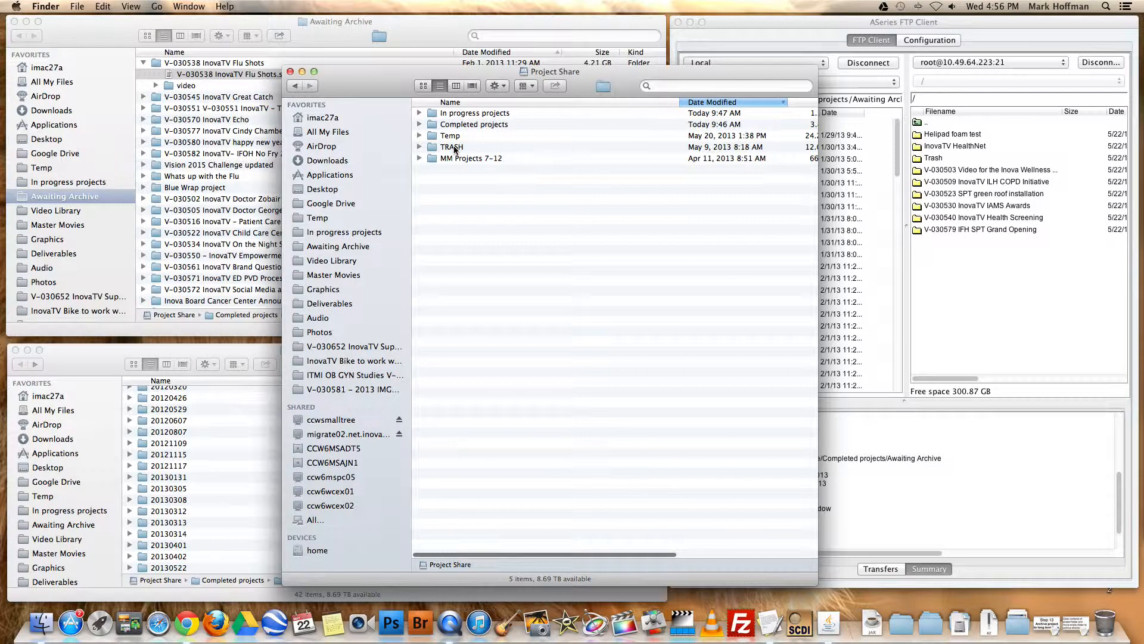
pyautogui.doubleClick(437, 148)
pyautogui.moveTo(403, 89); pyautogui.dragTo(619, 70)
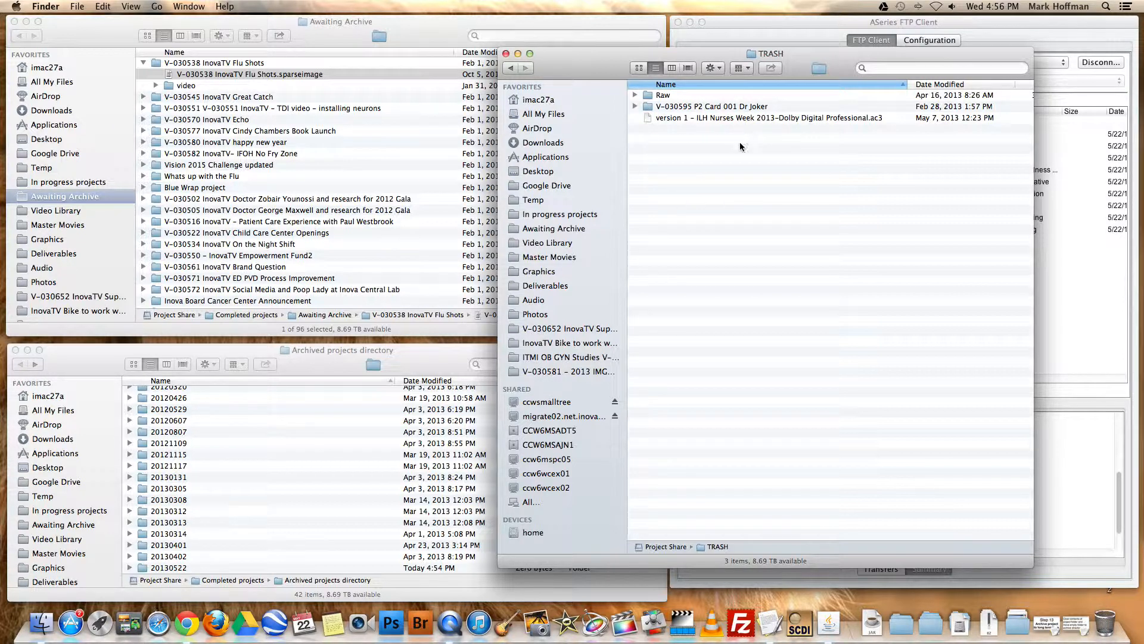
pyautogui.click(754, 162)
# Check the clips inside the video subfolder of V-030538 InovaTV Flu Shots and collapse it again
pyautogui.click(261, 65)
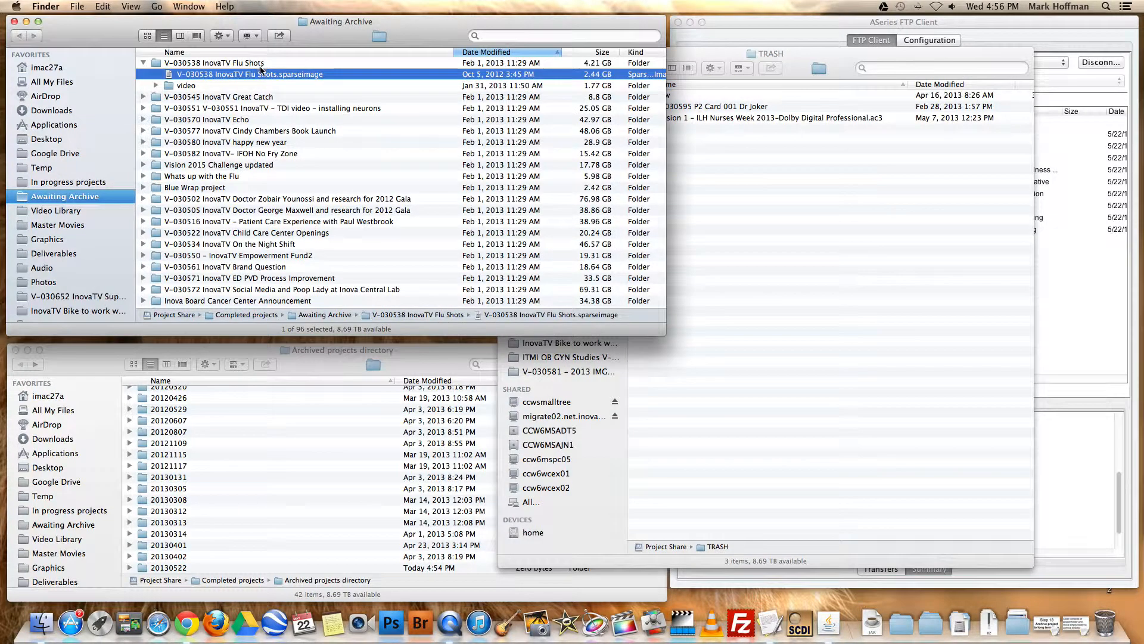
pyautogui.click(852, 69)
pyautogui.click(184, 86)
pyautogui.click(156, 85)
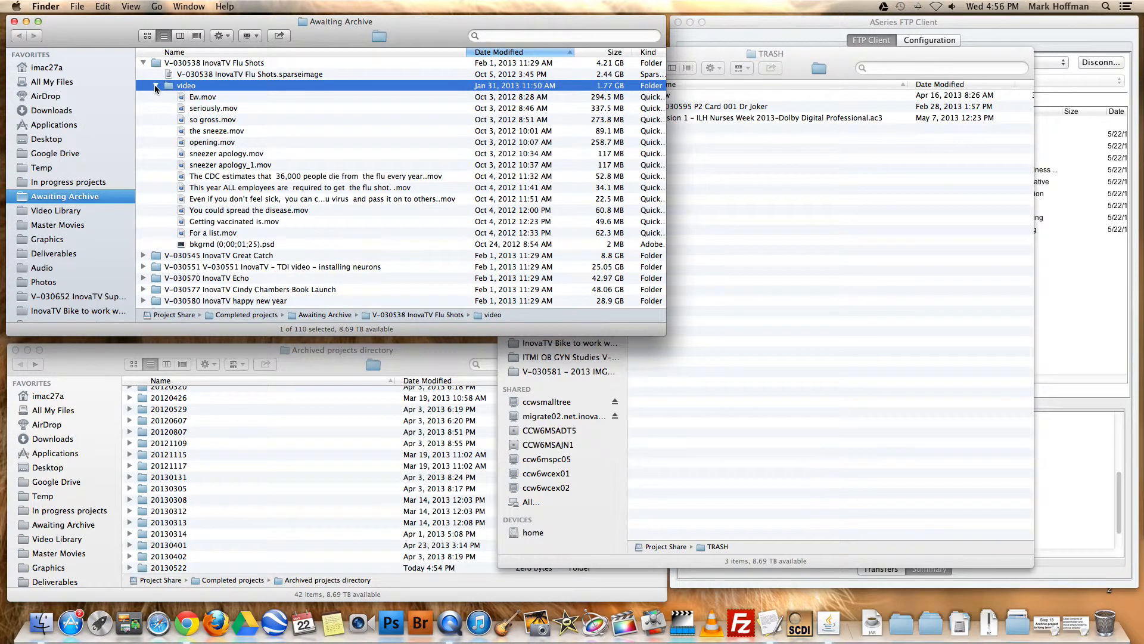
pyautogui.click(155, 86)
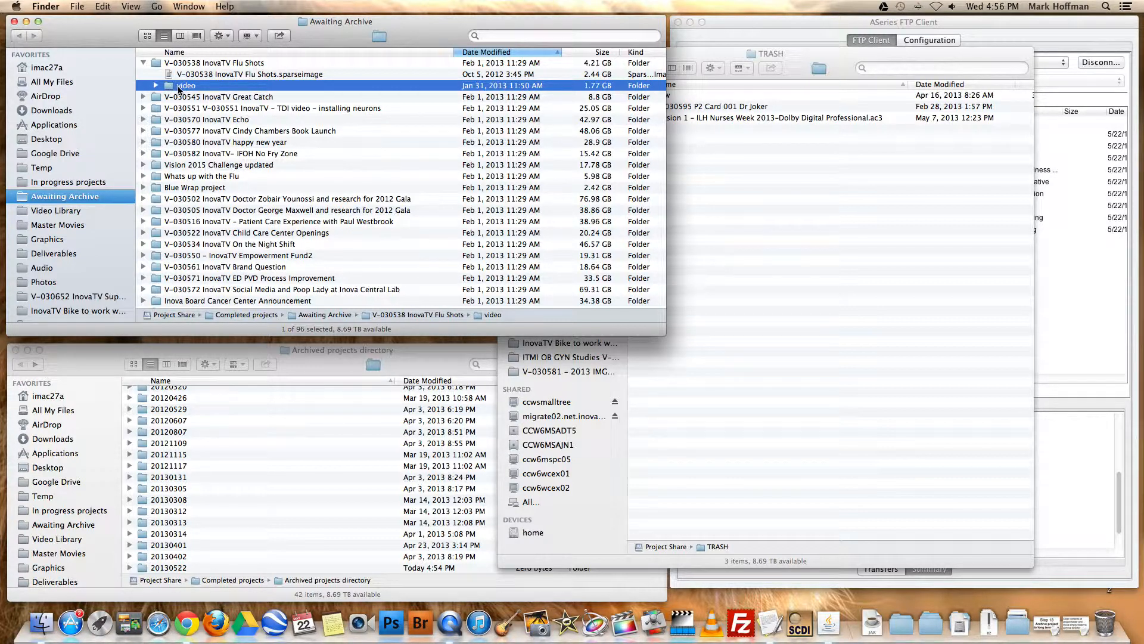
pyautogui.scroll(-5, 243, 250)
pyautogui.keyDown('super'); pyautogui.click(244, 264); pyautogui.keyUp('super')
pyautogui.scroll(5, 245, 264)
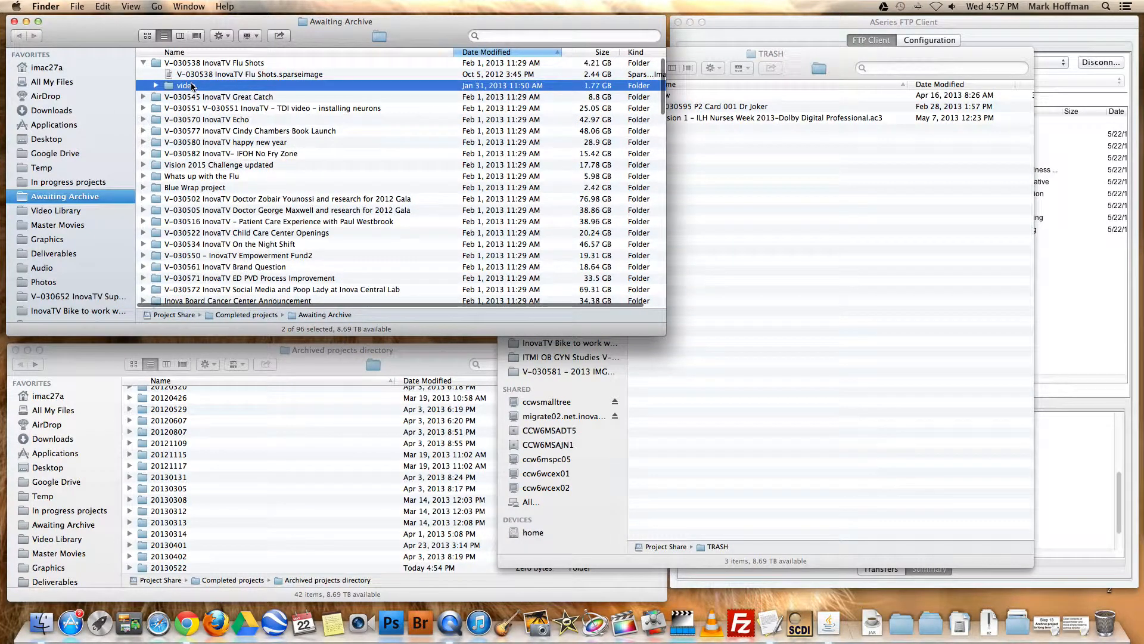
pyautogui.scroll(-5, 280, 217)
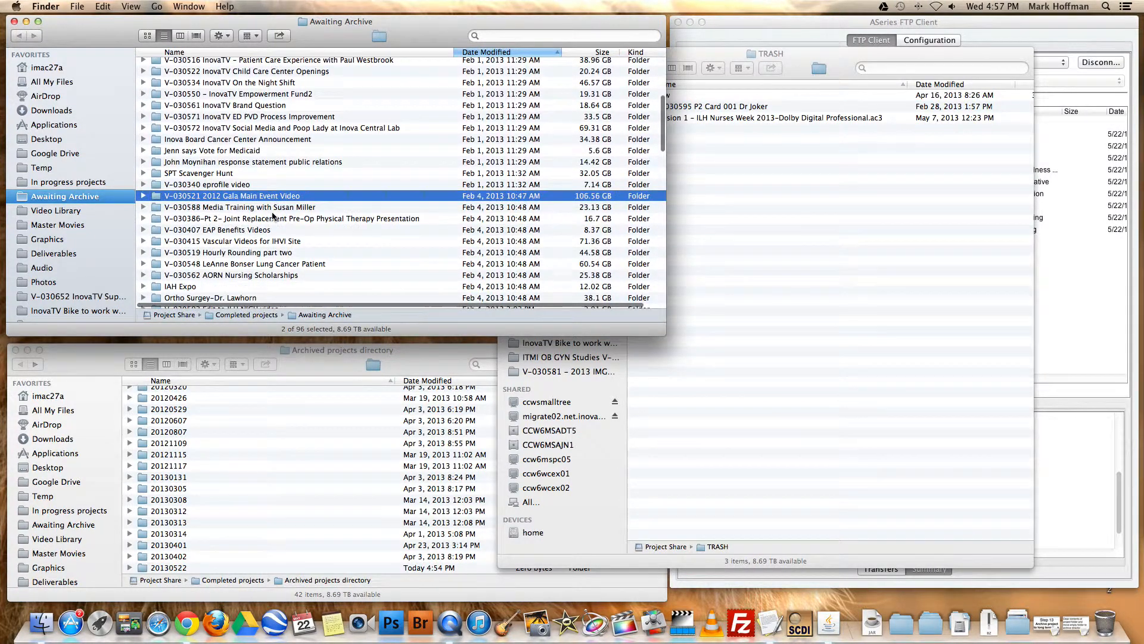
pyautogui.scroll(5, 283, 219)
pyautogui.rightClick(192, 82)
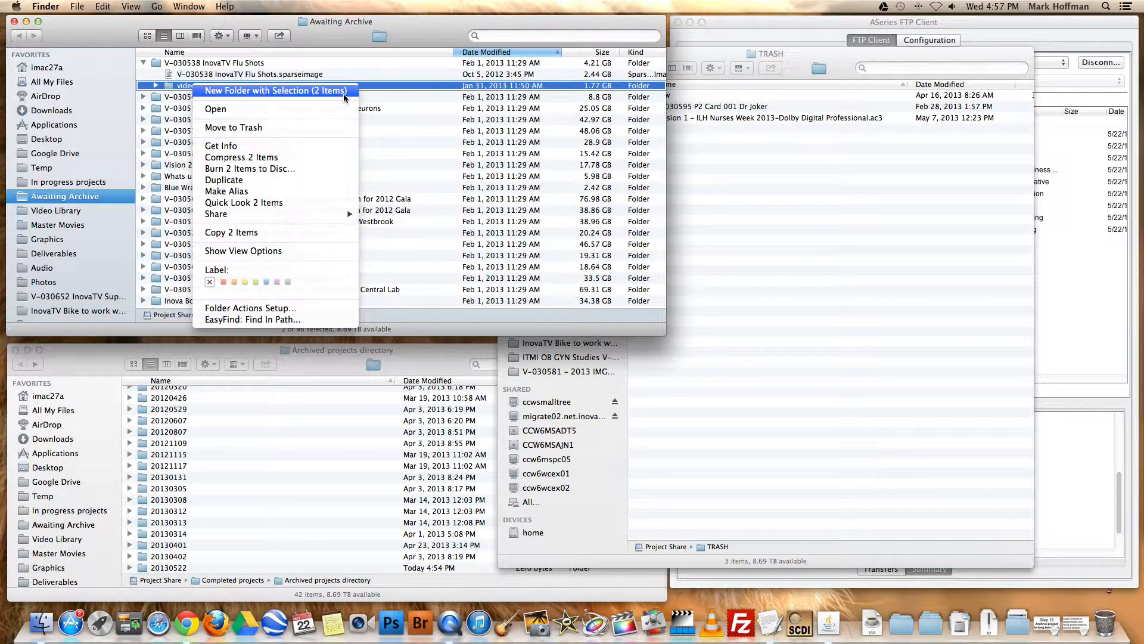
pyautogui.click(414, 145)
# Move the video subfolder of V-030538 InovaTV Flu Shots into the Project Share TRASH folder
pyautogui.click(219, 110)
pyautogui.click(200, 87)
pyautogui.moveTo(202, 89); pyautogui.dragTo(825, 189)
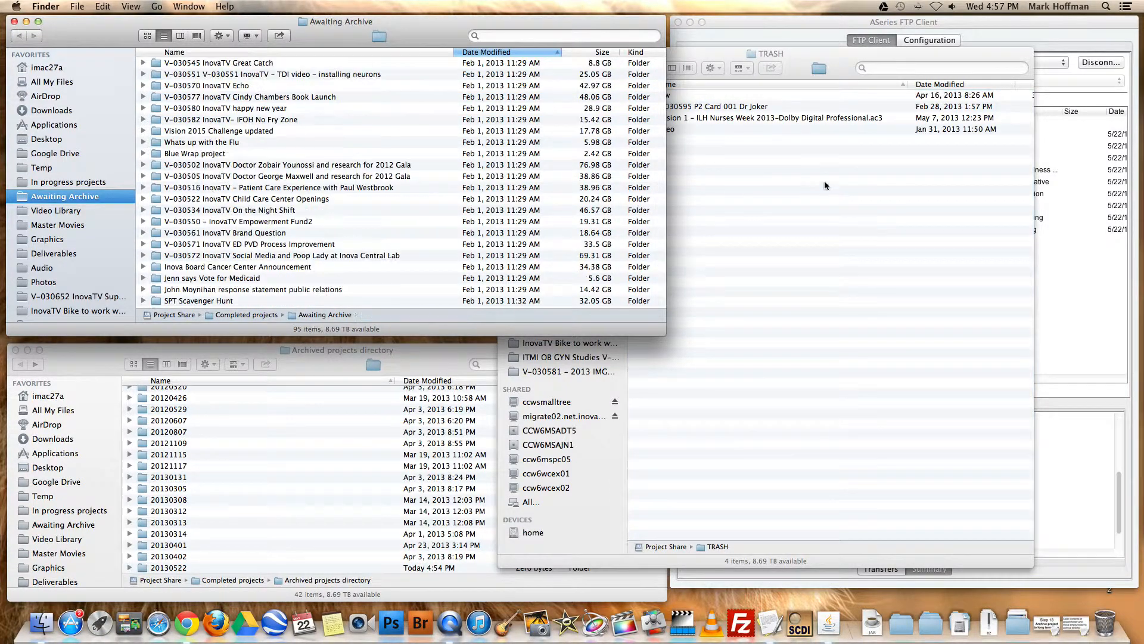
# Check the video folder in TRASH, undo its move, and return to the Awaiting Archive window
pyautogui.click(798, 213)
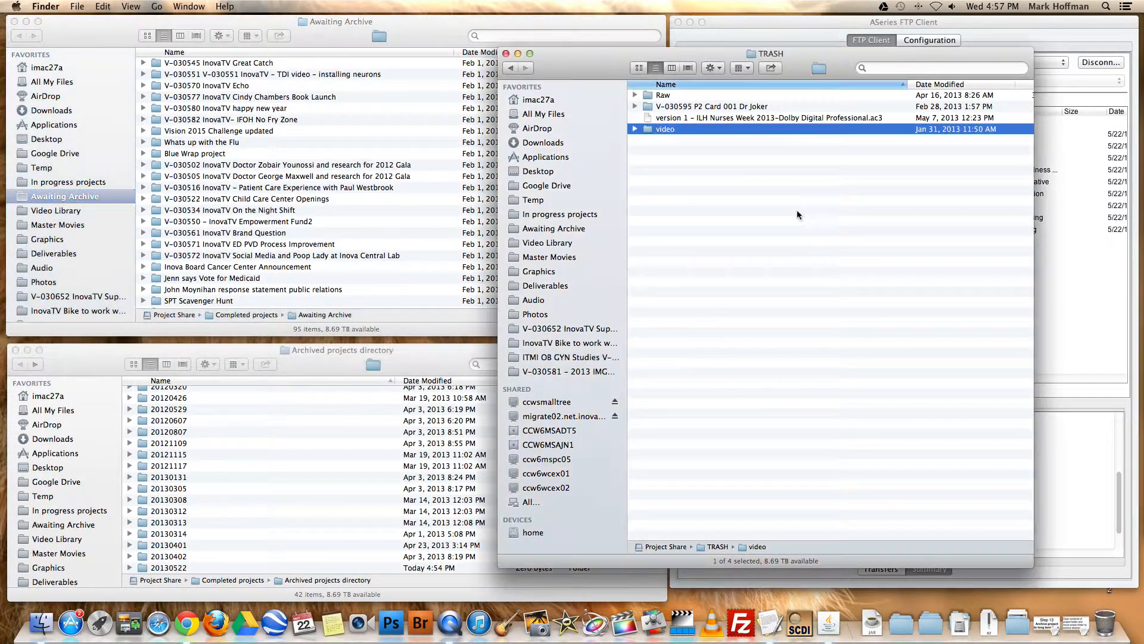
pyautogui.click(699, 172)
pyautogui.click(680, 131)
pyautogui.click(706, 193)
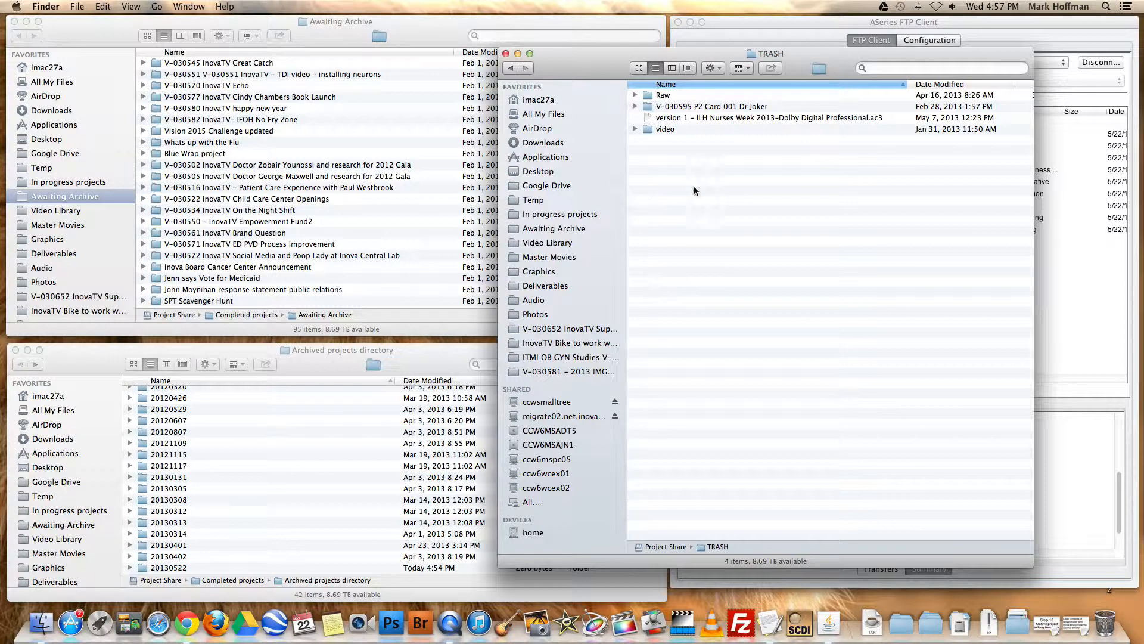
pyautogui.press('super+z')
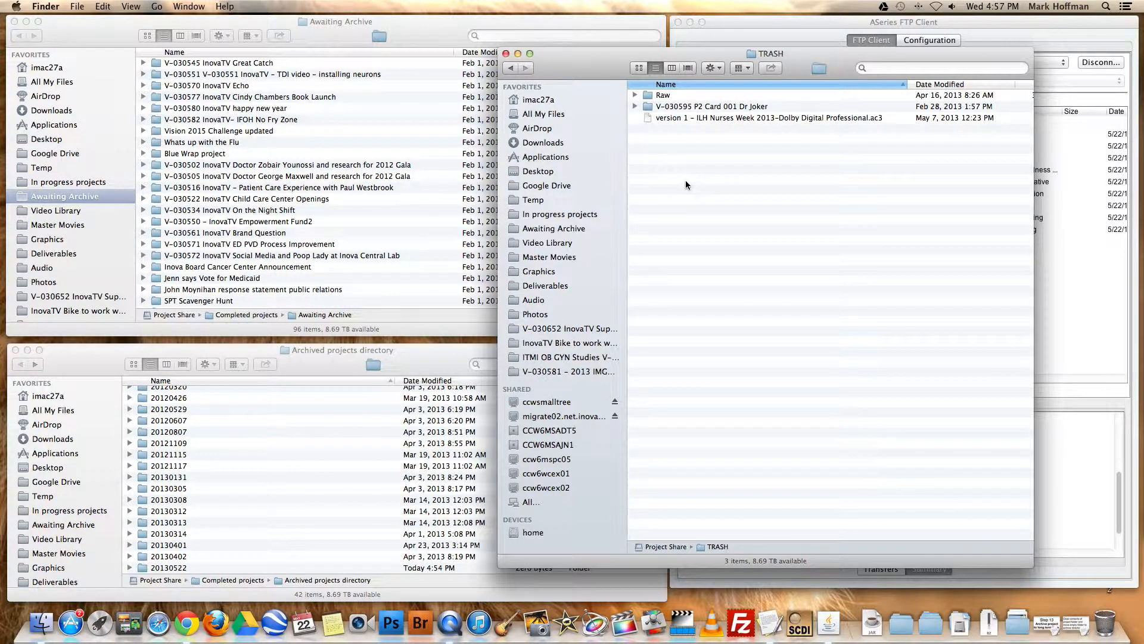
pyautogui.click(426, 22)
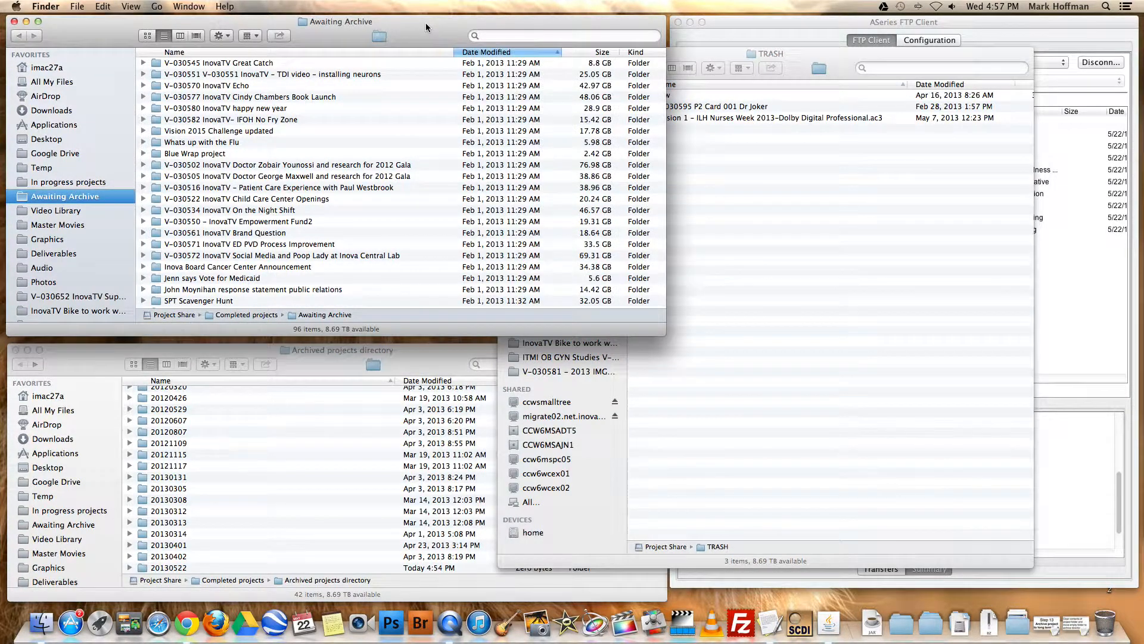
# View the actions offered for the V-030577 project folder, and locate the TRASH folder in Project Share on the ccwsmalltree server
pyautogui.rightClick(271, 99)
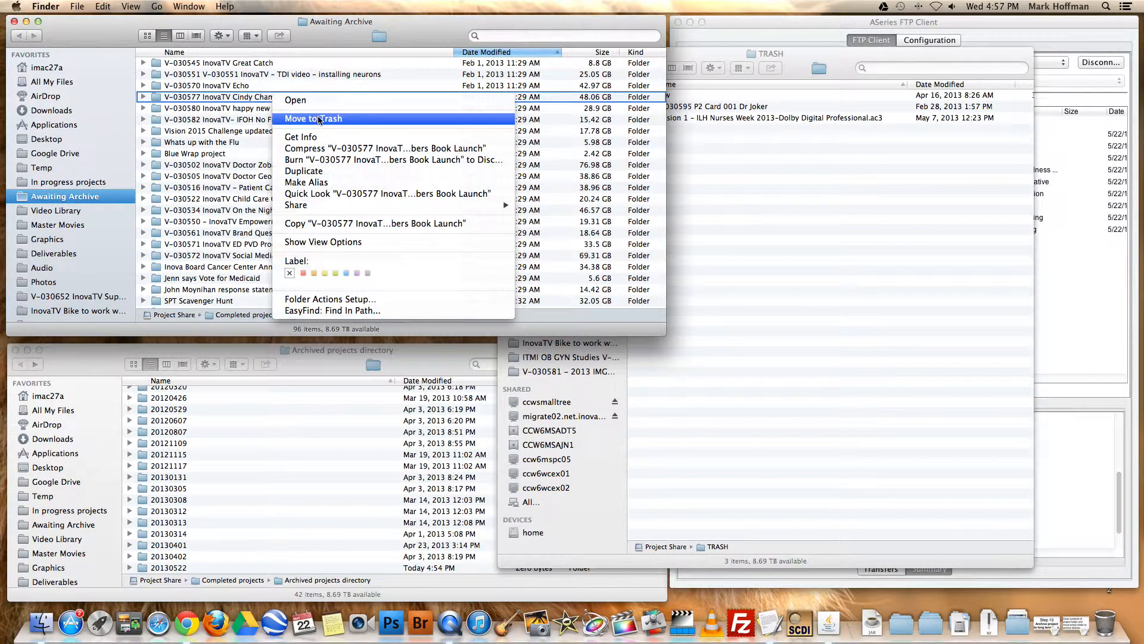
pyautogui.press('Escape')
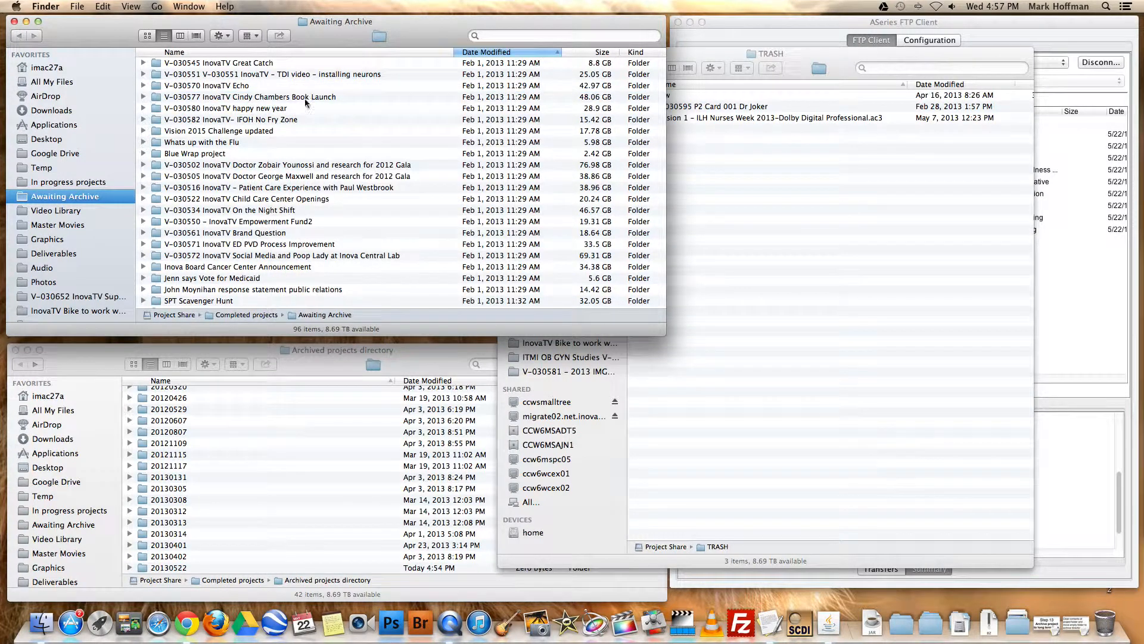
pyautogui.click(817, 163)
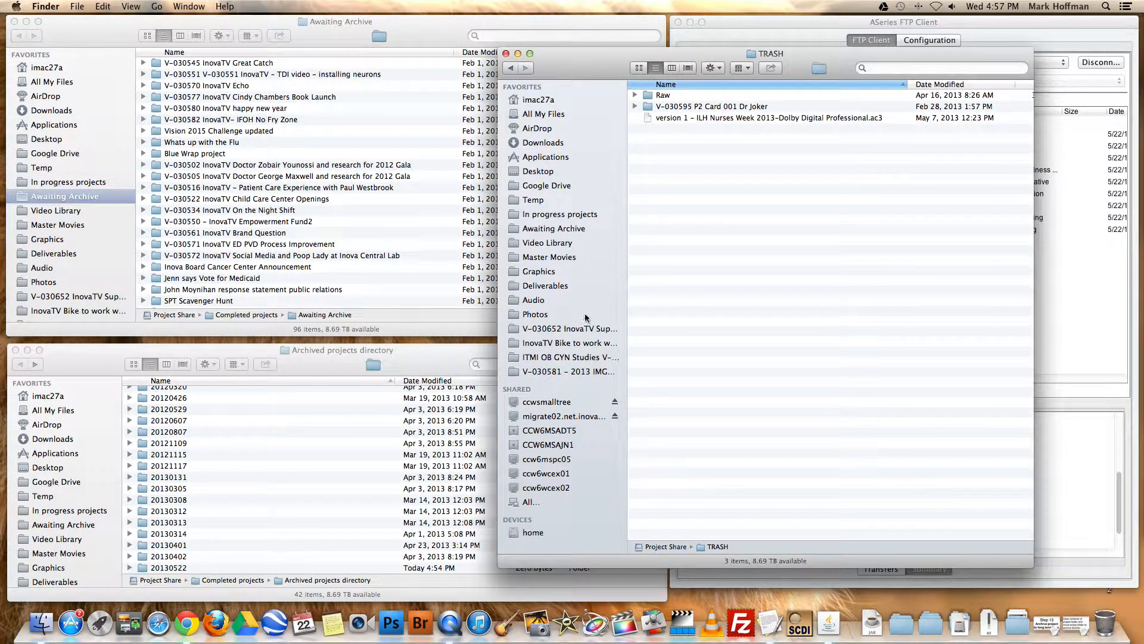
pyautogui.click(575, 402)
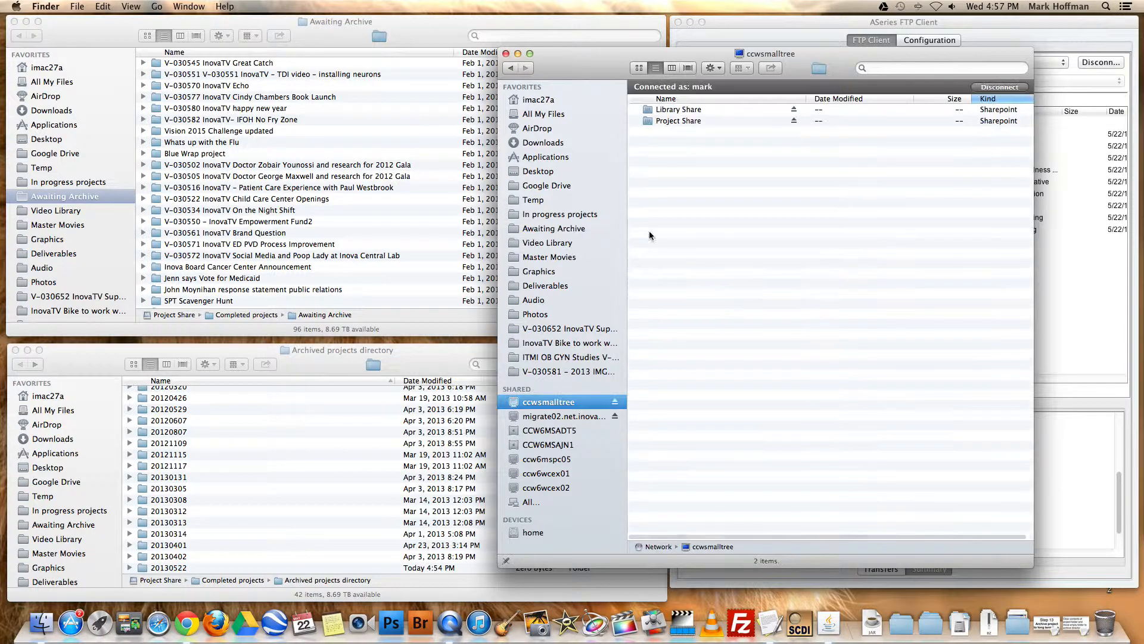
pyautogui.doubleClick(684, 122)
pyautogui.click(667, 98)
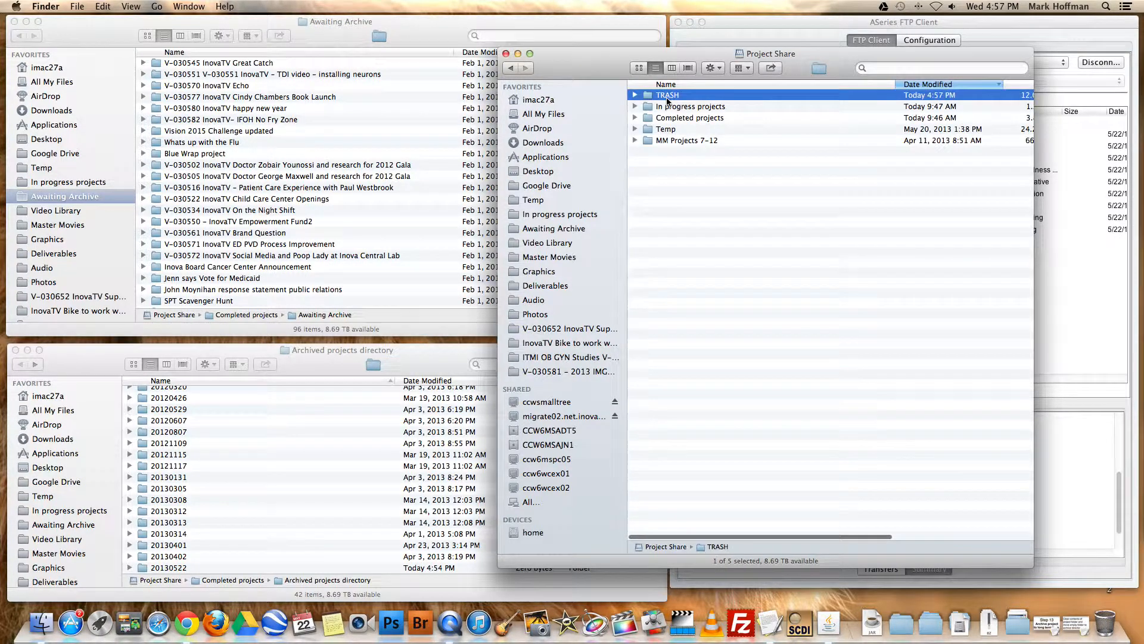
# Rename the Trash folder in Library Share on ccwsmalltree as TRASH and close that Finder window
pyautogui.press('super+bracketleft')
pyautogui.click(683, 112)
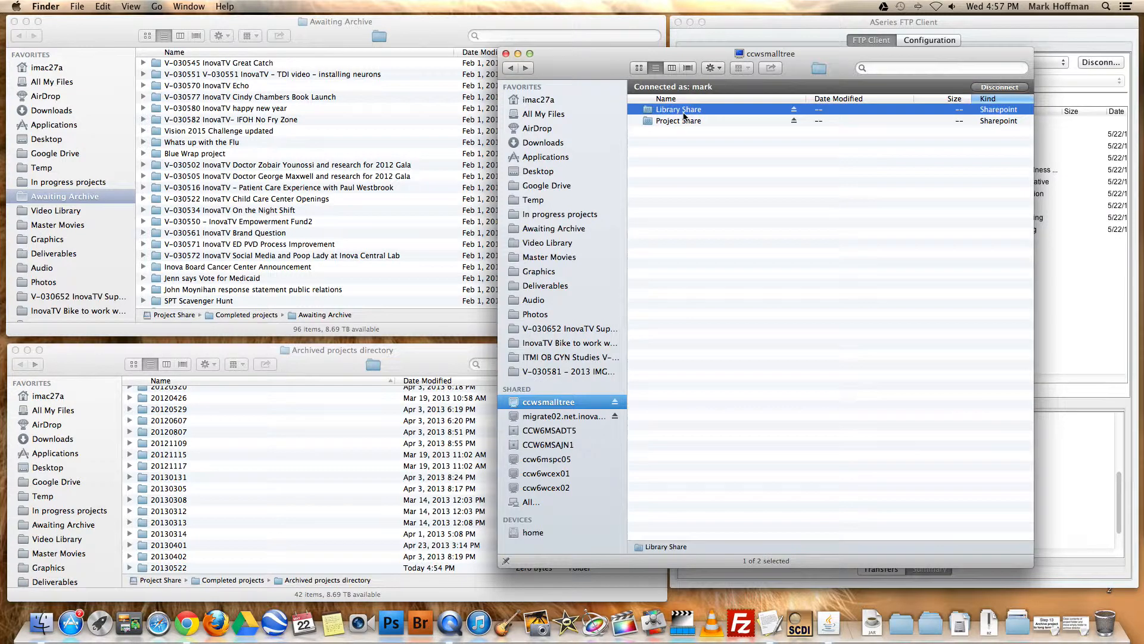
pyautogui.doubleClick(684, 113)
pyautogui.click(668, 106)
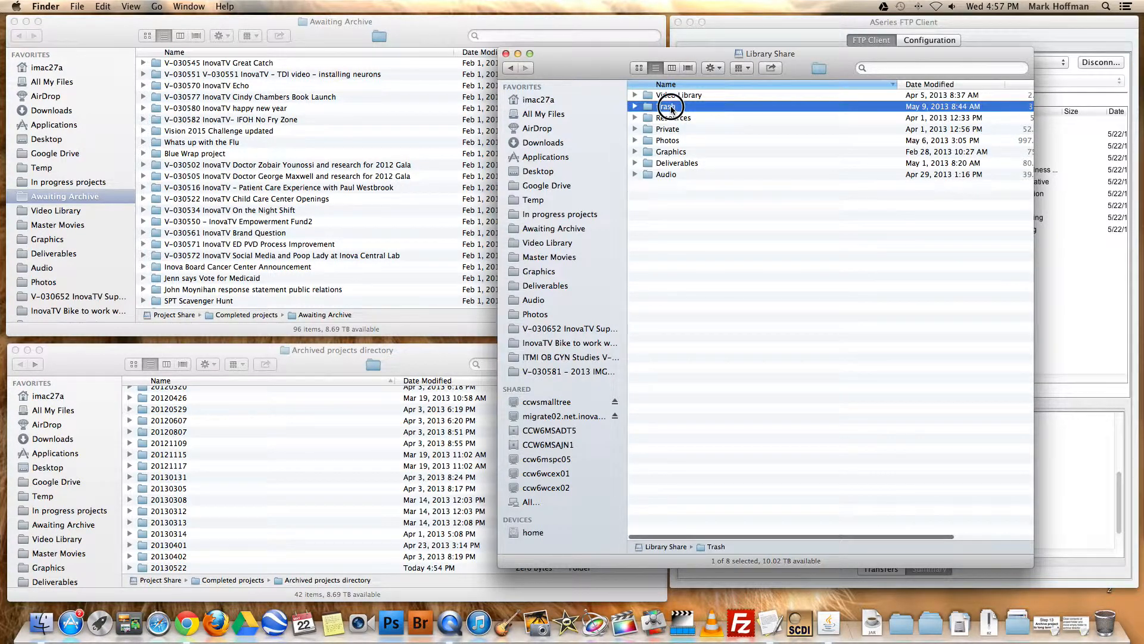
pyautogui.write('TRASH')
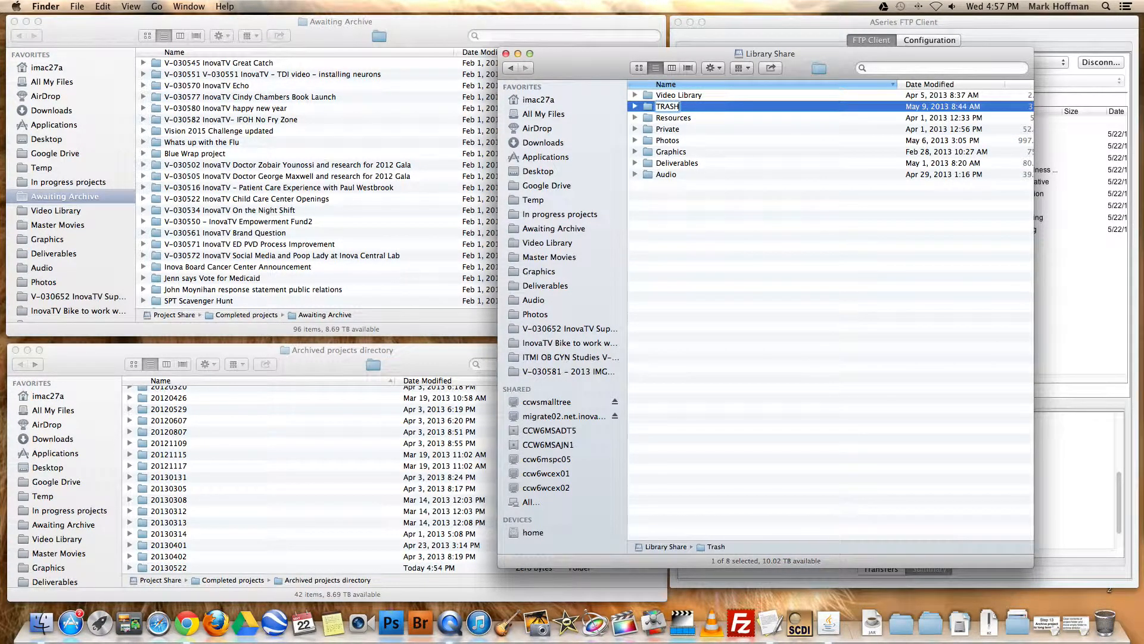
pyautogui.click(710, 209)
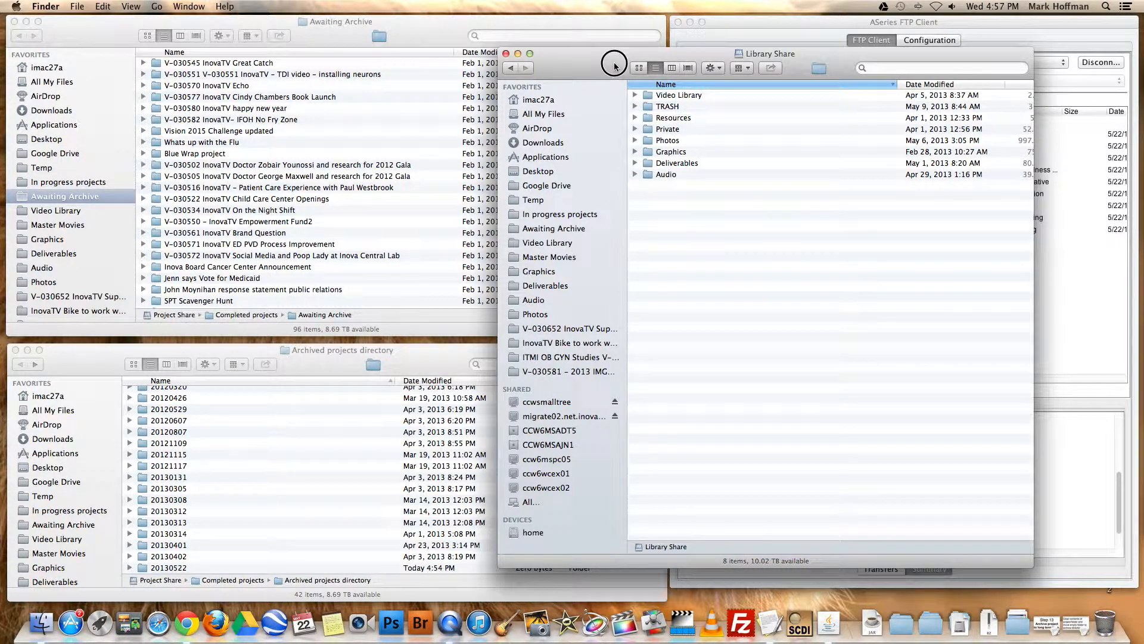
pyautogui.click(506, 53)
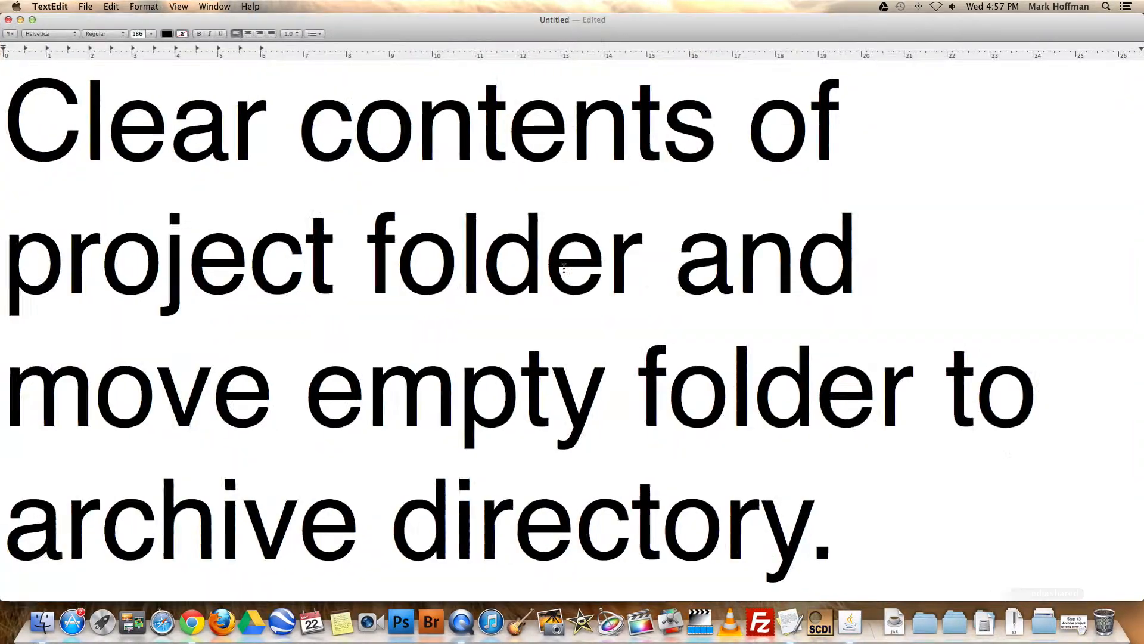
# Switch to the untitled TextEdit outline and review the archiving instructions from Part 1 through Part 3
pyautogui.scroll(10, 572, 267)
pyautogui.scroll(15, 572, 267)
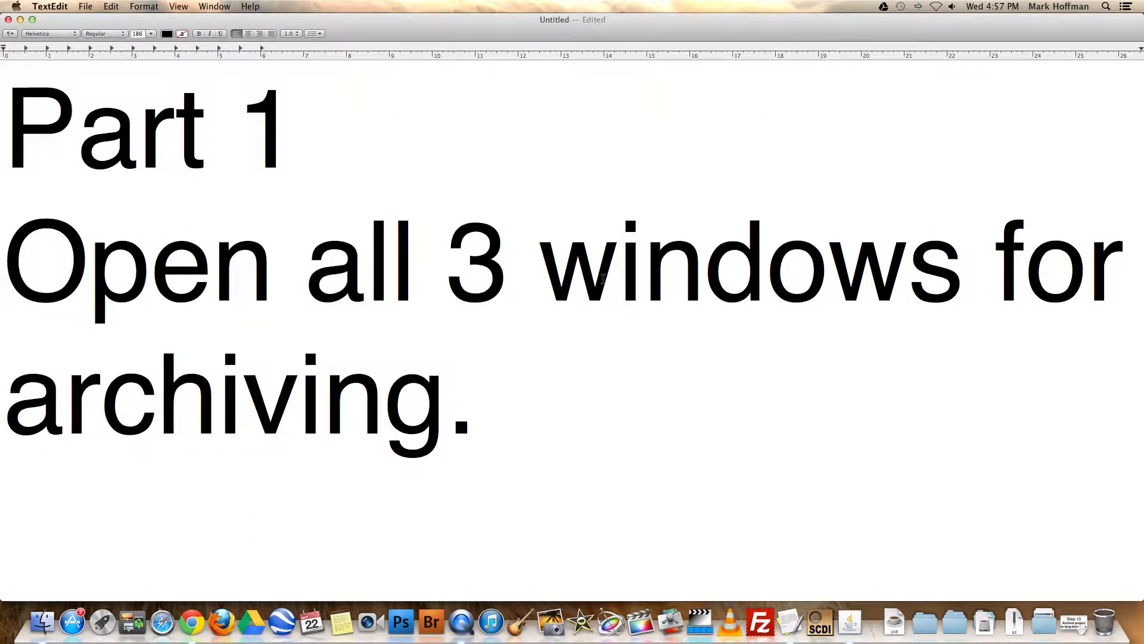
pyautogui.scroll(-10, 684, 337)
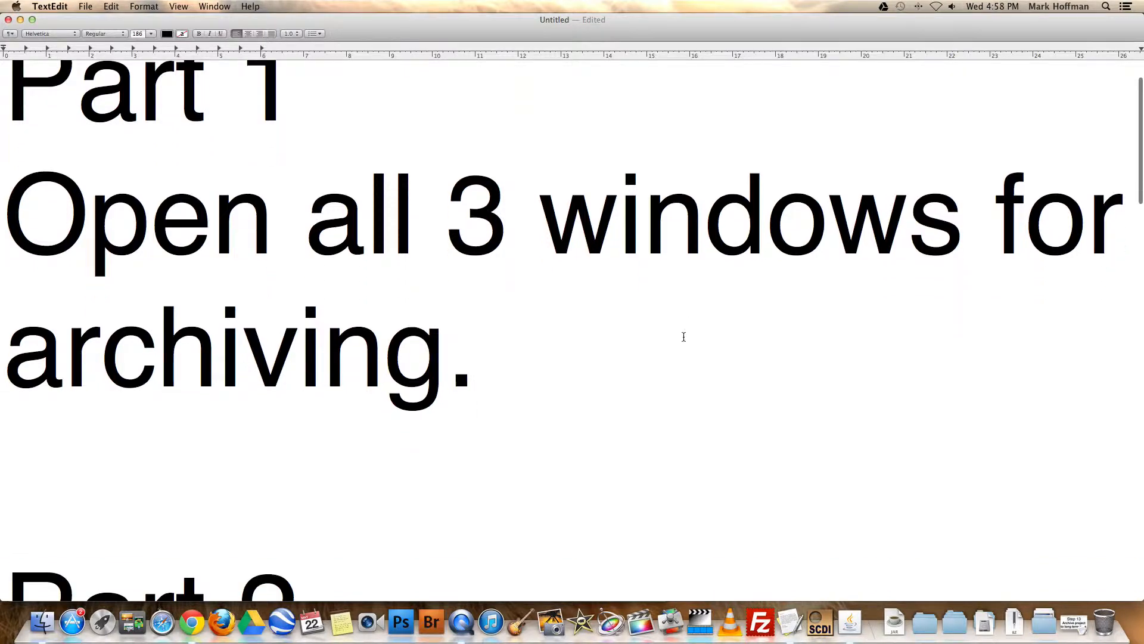
pyautogui.scroll(2, 683, 336)
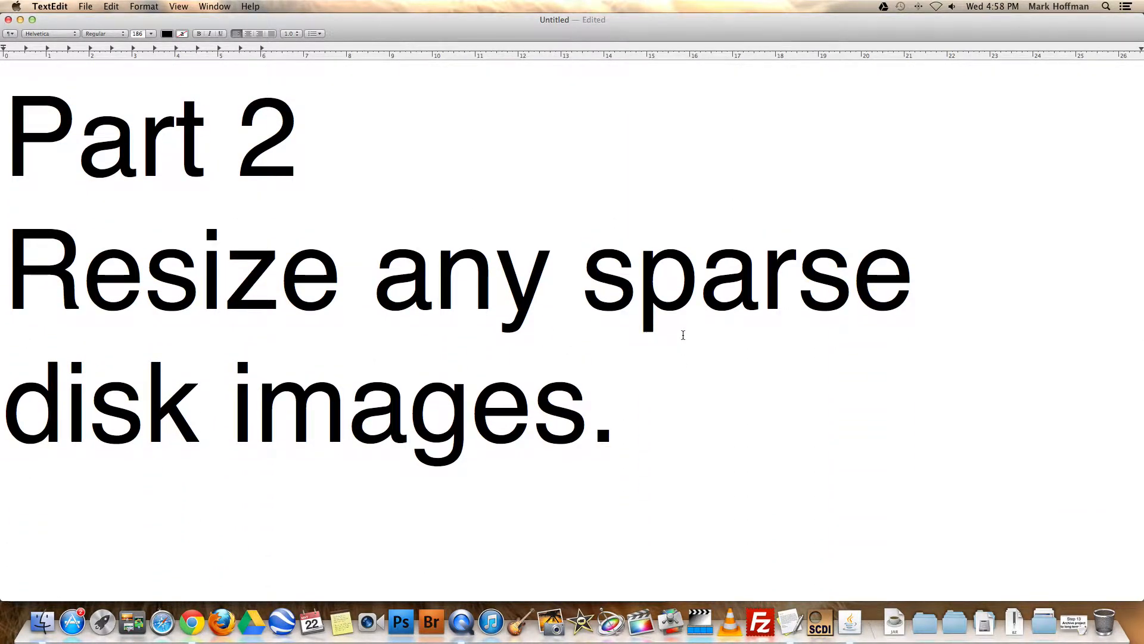
pyautogui.scroll(-10, 682, 338)
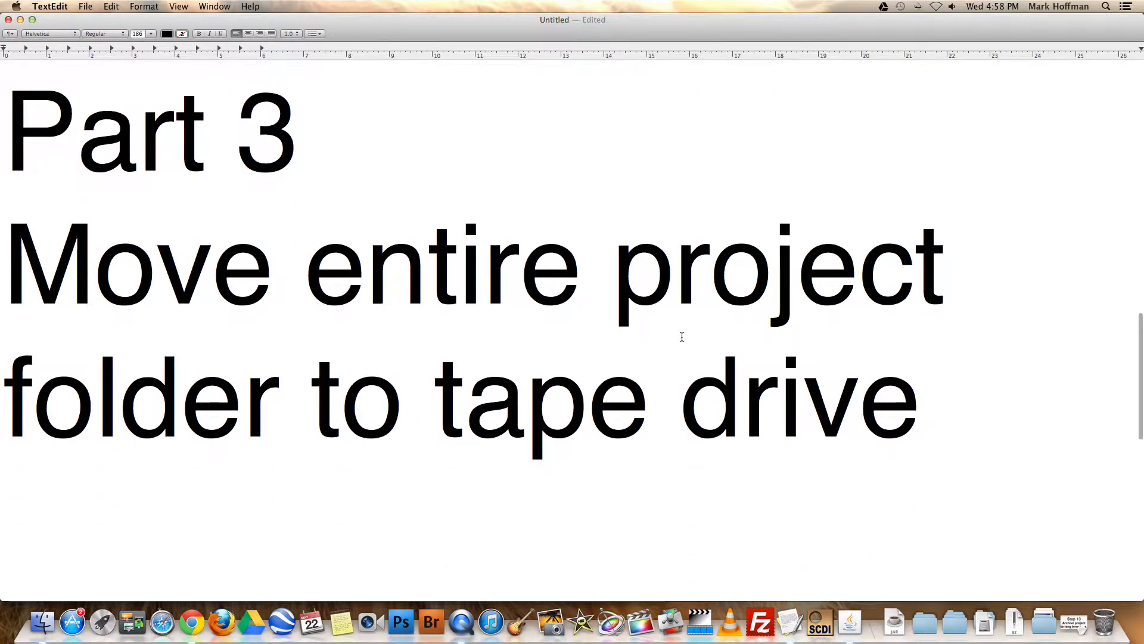